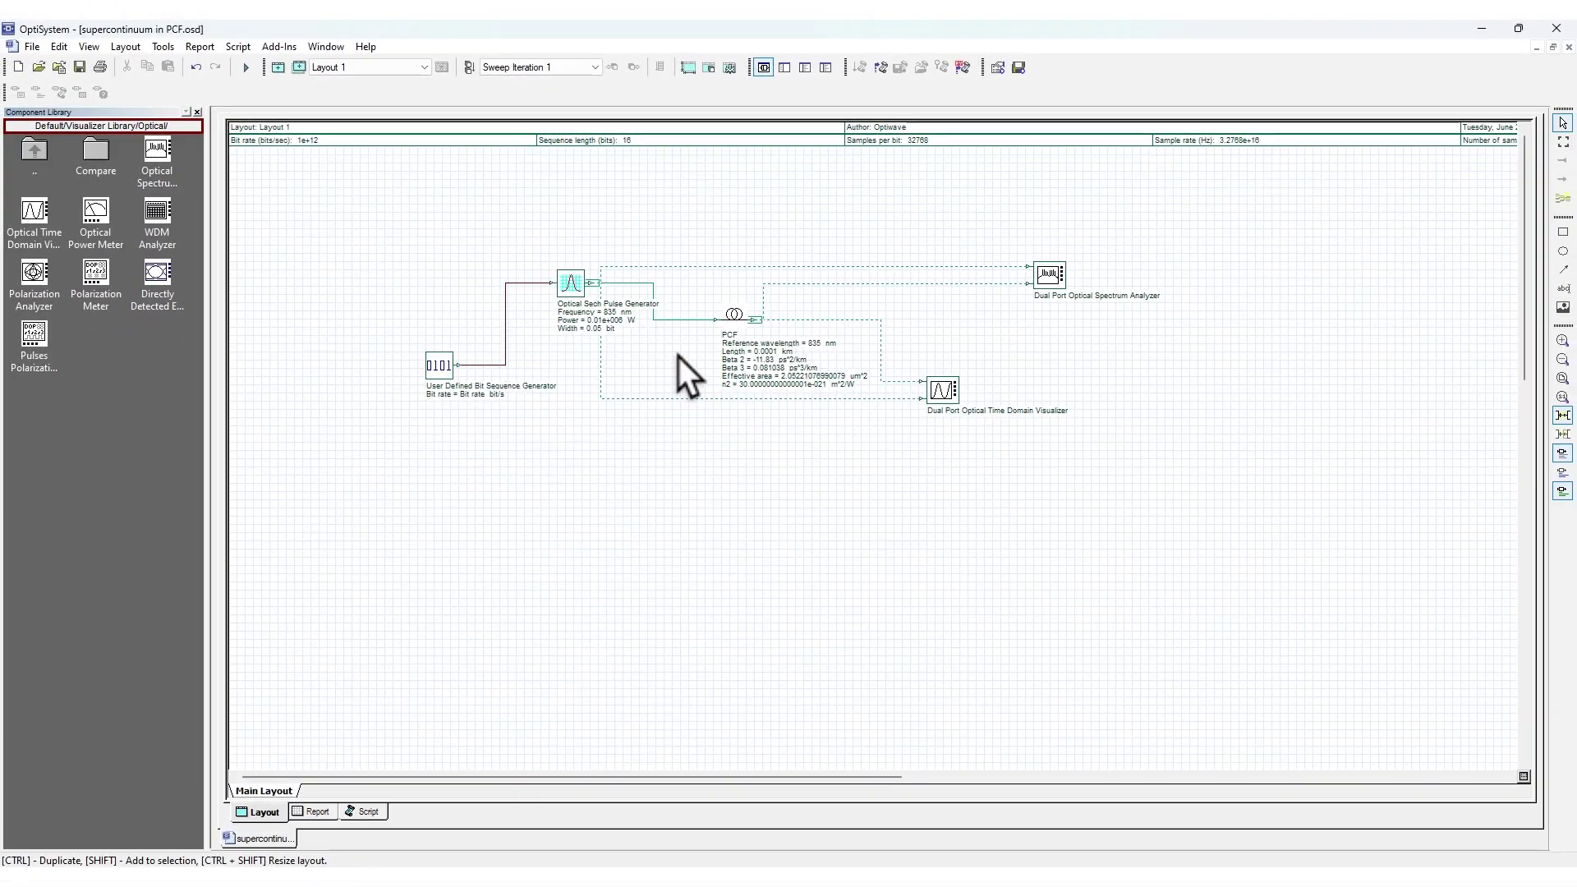
Drag the sech pulse generator, bit sequence generator, PCF, time visualizer and spectrum analyzer leftward
{"action": "mouse_move", "coordinate": [575, 281]}
{"action": "left_mouse_down"}
{"action": "mouse_move", "coordinate": [584, 248]}
{"action": "mouse_move", "coordinate": [558, 281]}
{"action": "left_mouse_up"}
{"action": "mouse_move", "coordinate": [451, 367]}
{"action": "left_mouse_down"}
{"action": "mouse_move", "coordinate": [427, 306]}
{"action": "mouse_move", "coordinate": [435, 356]}
{"action": "left_mouse_up"}
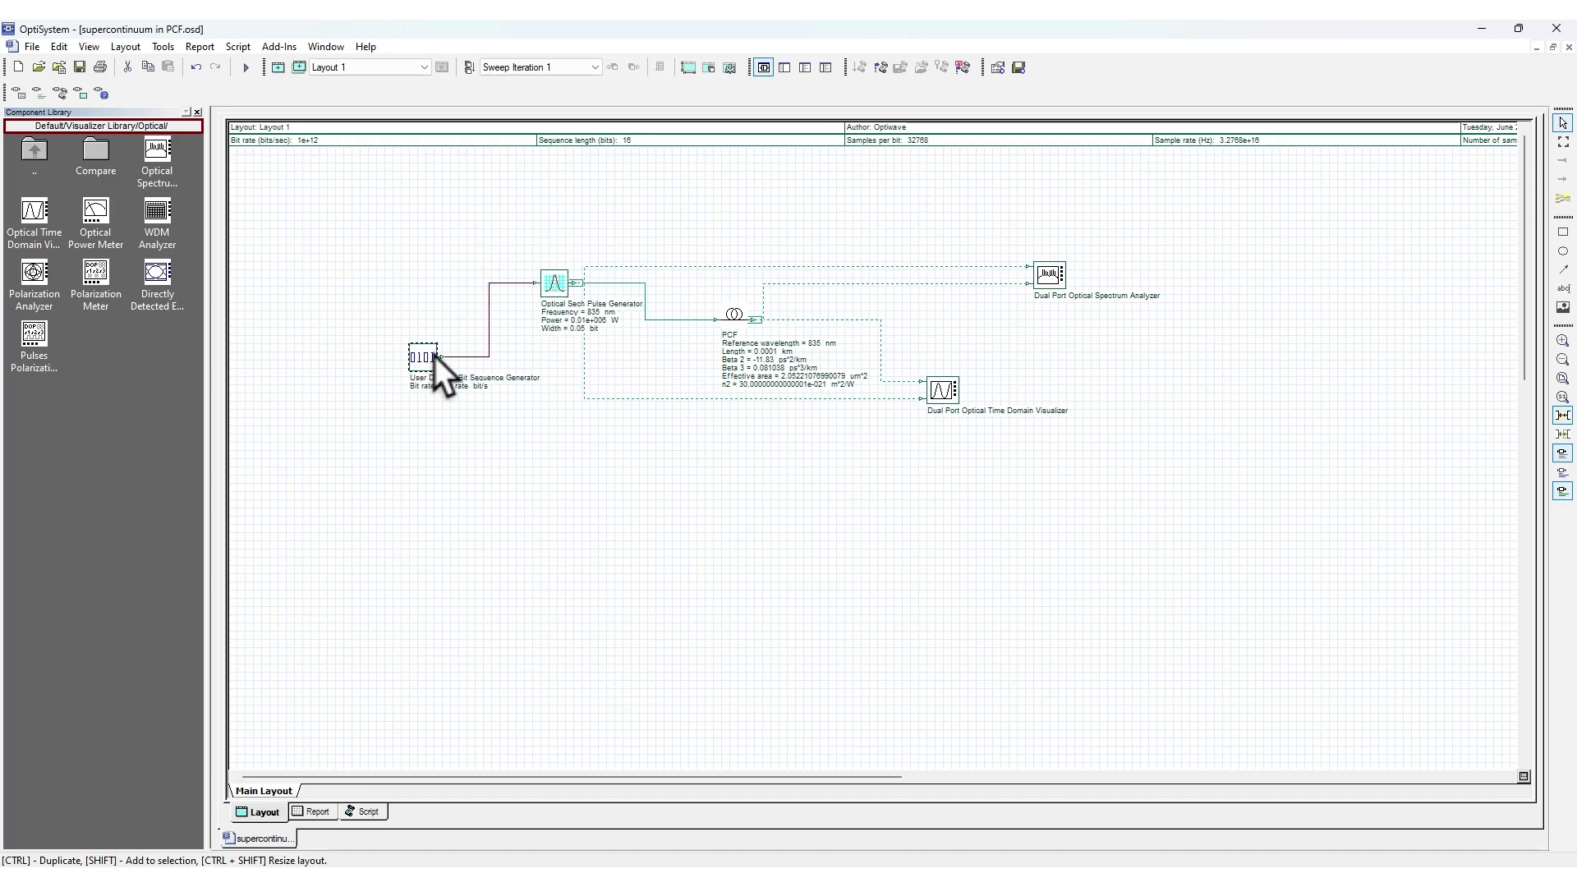
{"action": "left_click_drag", "start_coordinate": [560, 282], "coordinate": [545, 266]}
{"action": "left_click_drag", "start_coordinate": [726, 306], "coordinate": [711, 319]}
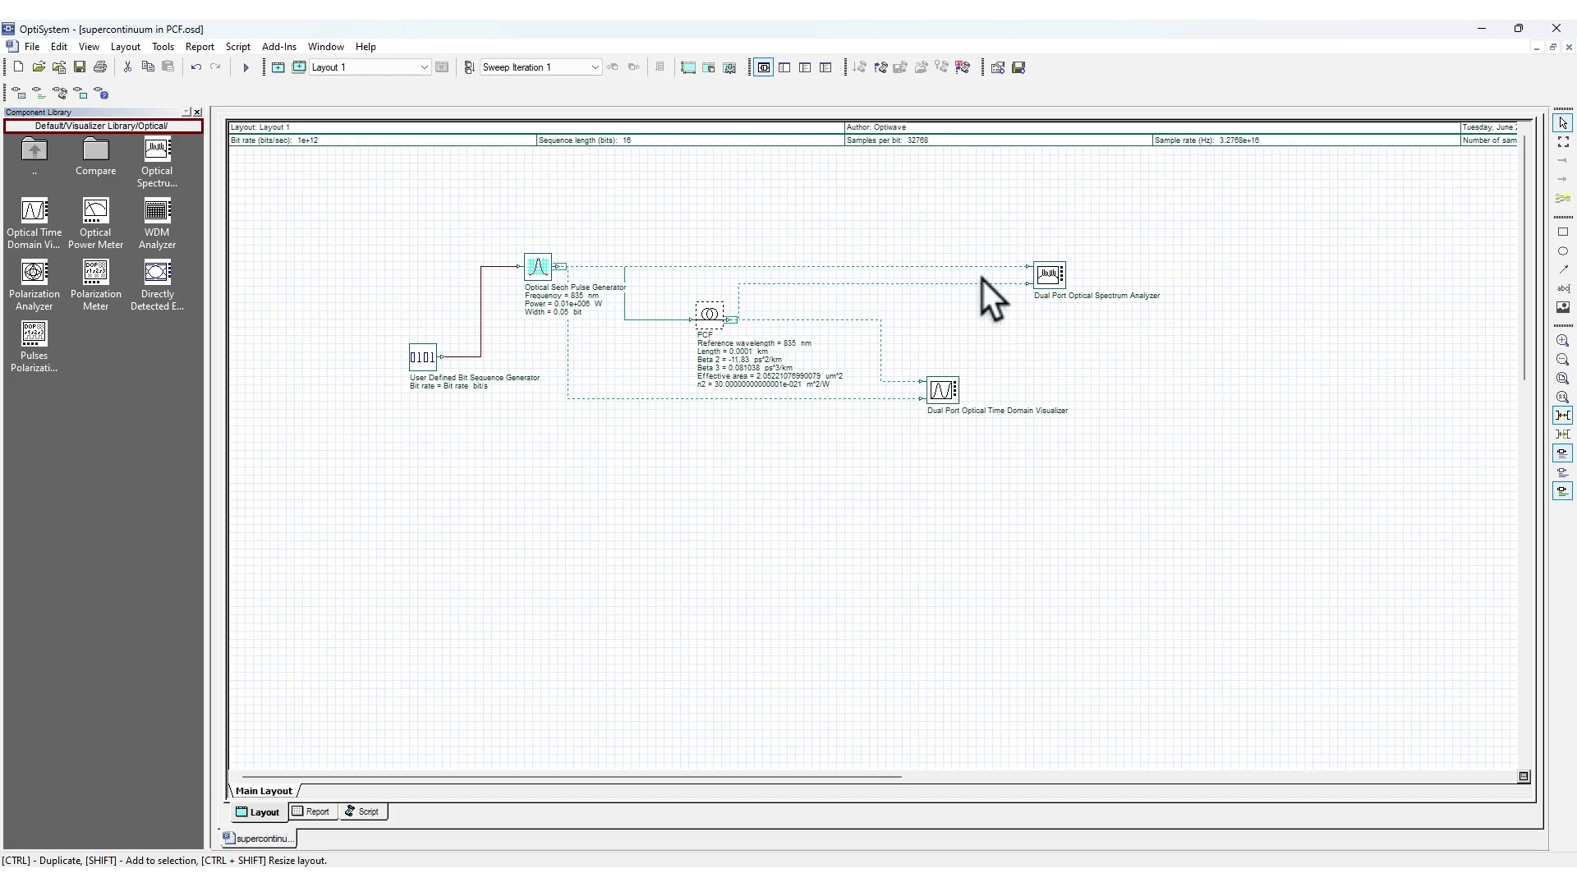
{"action": "left_click_drag", "start_coordinate": [948, 393], "coordinate": [939, 375]}
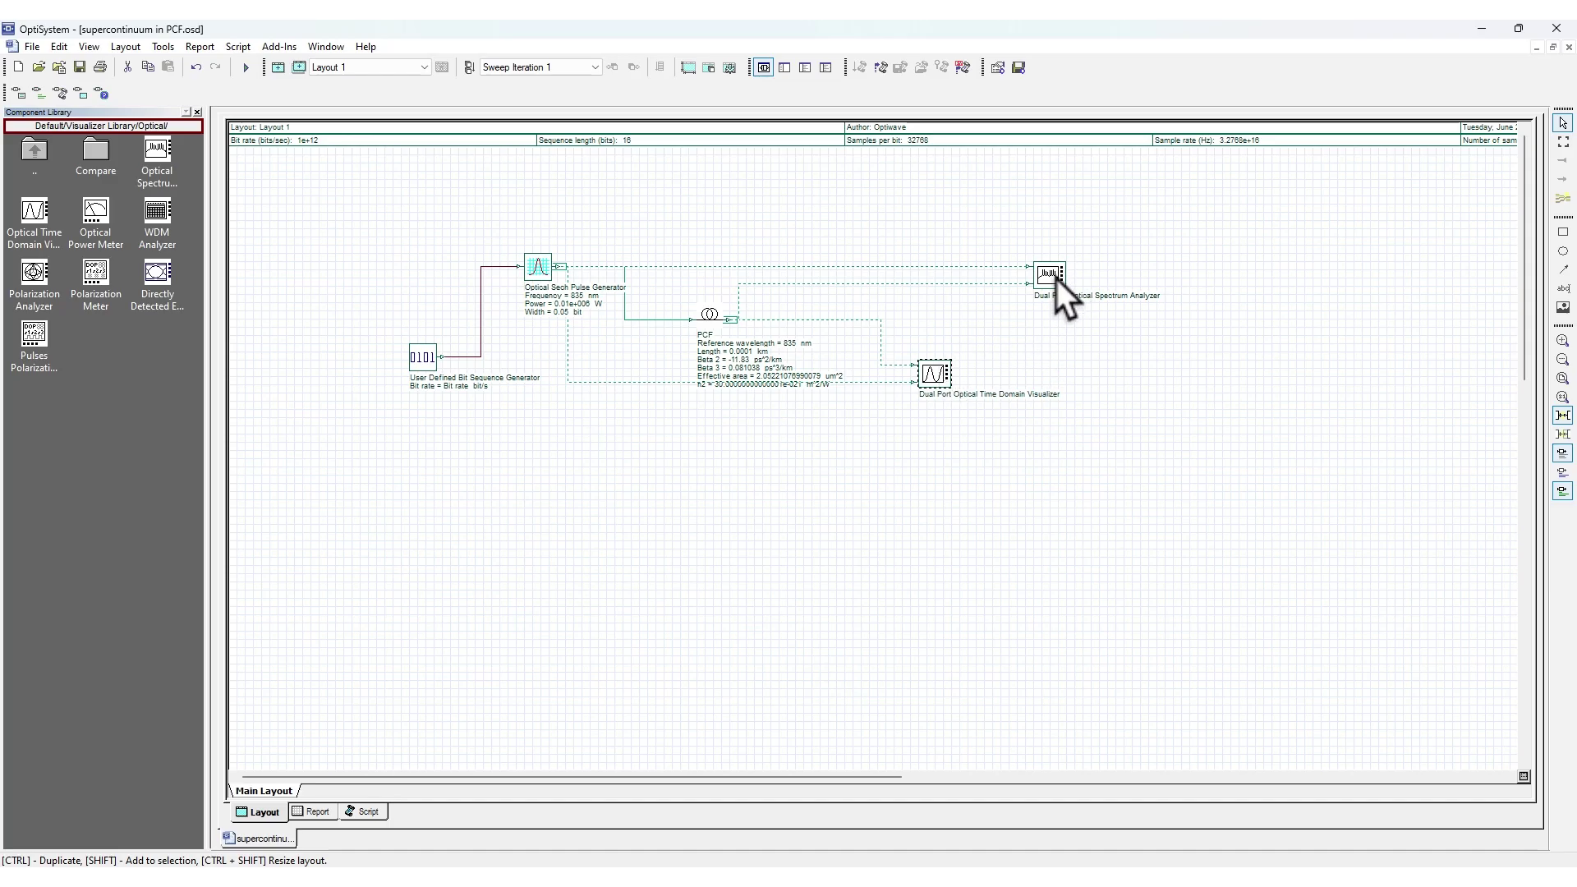
{"action": "left_click_drag", "start_coordinate": [1046, 283], "coordinate": [939, 290]}
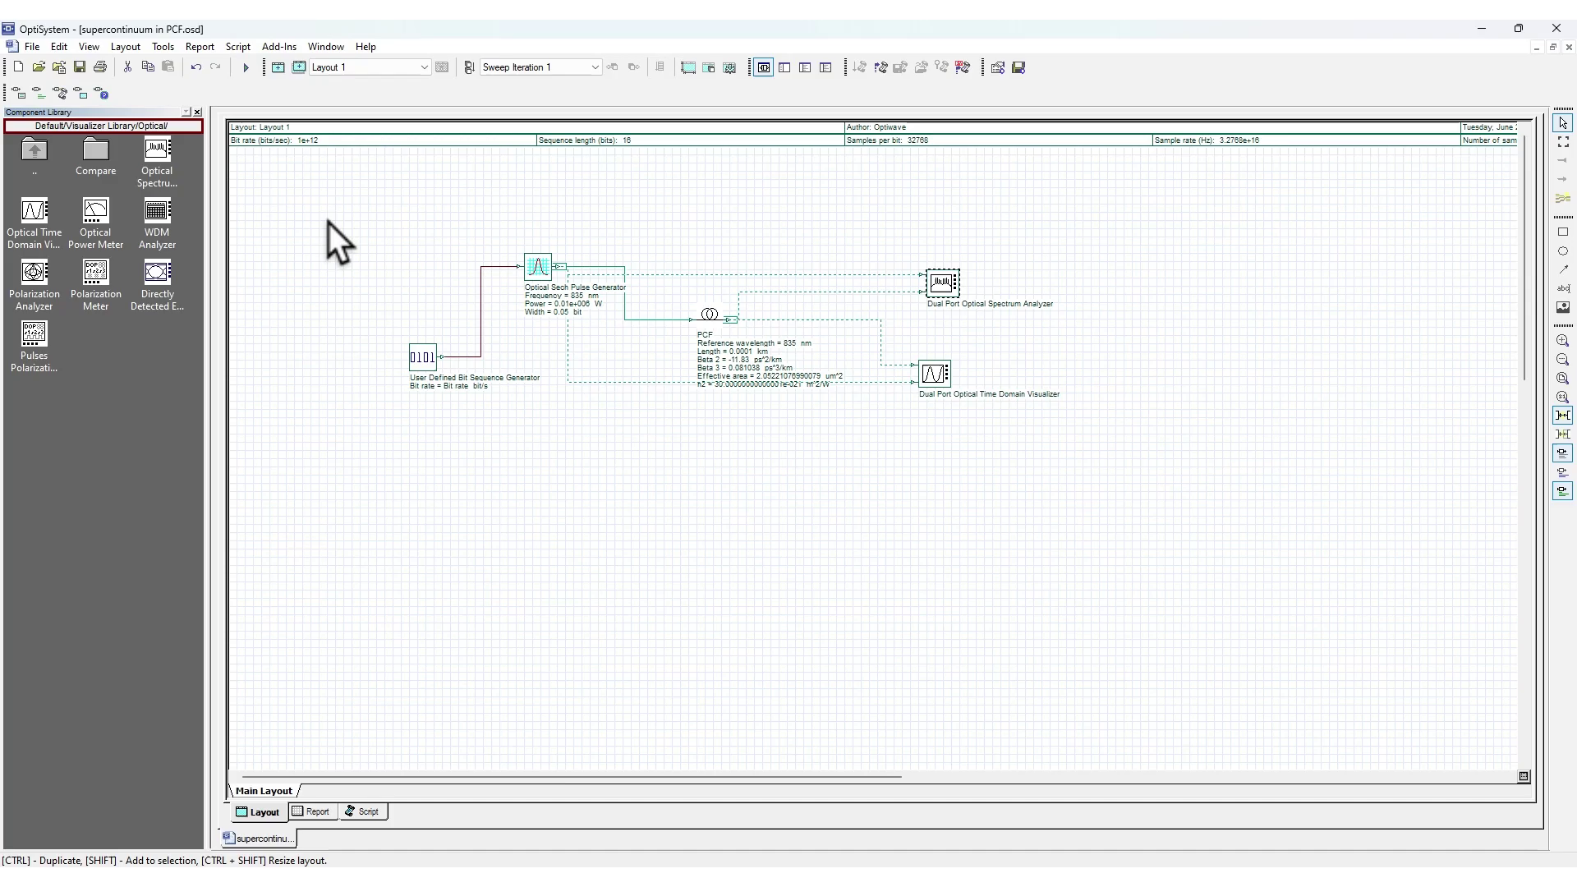
Browse the menus, return the component library to its top level, and start a new project
{"action": "left_click", "coordinate": [31, 47]}
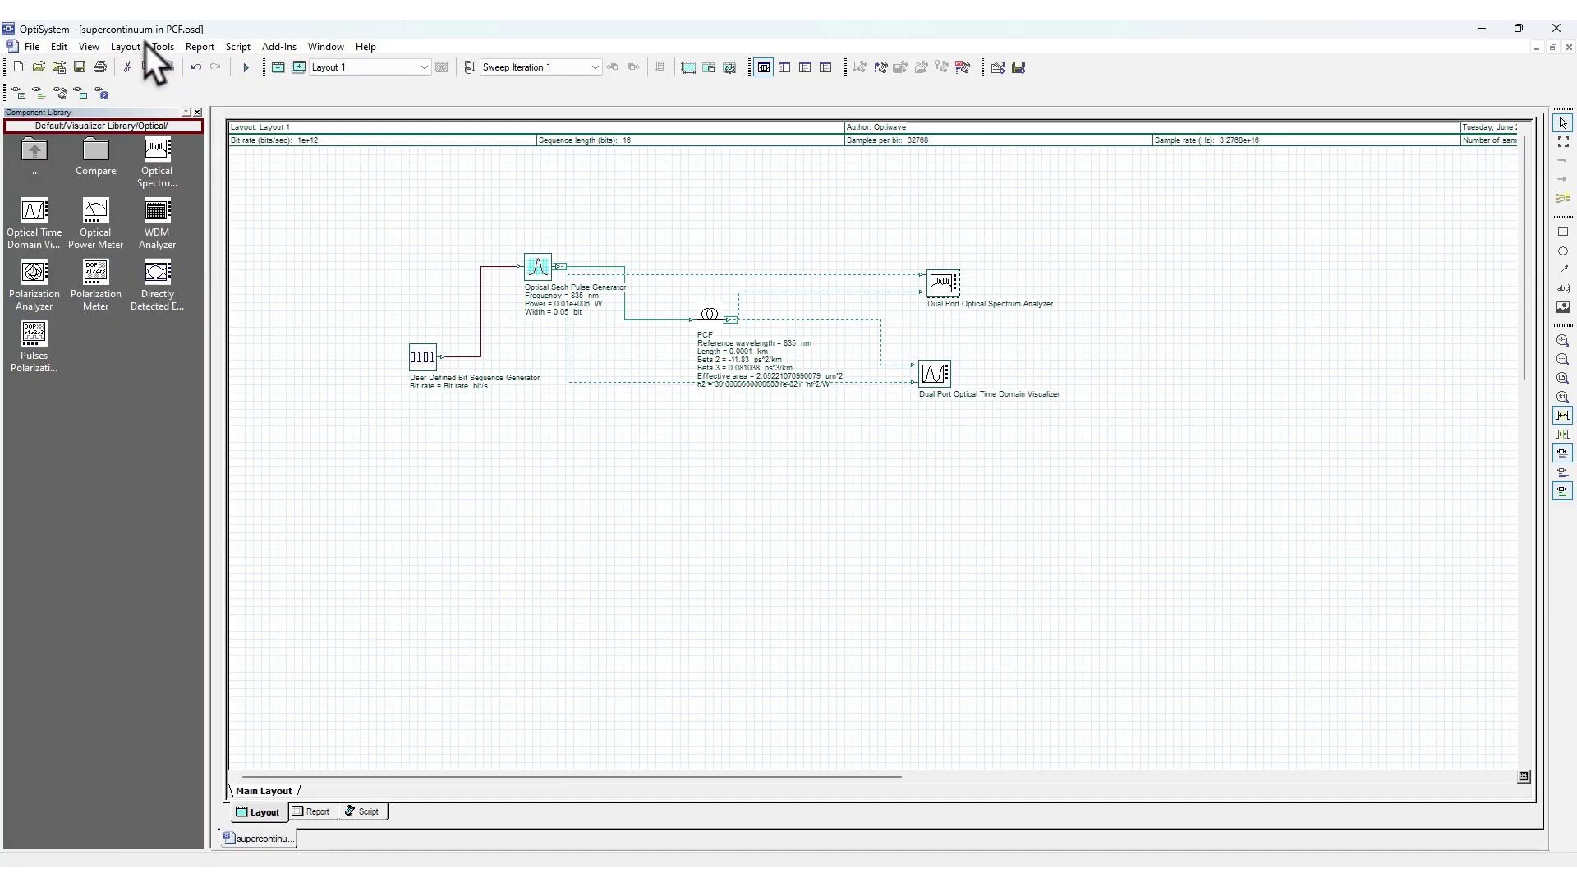
{"action": "left_click", "coordinate": [344, 344]}
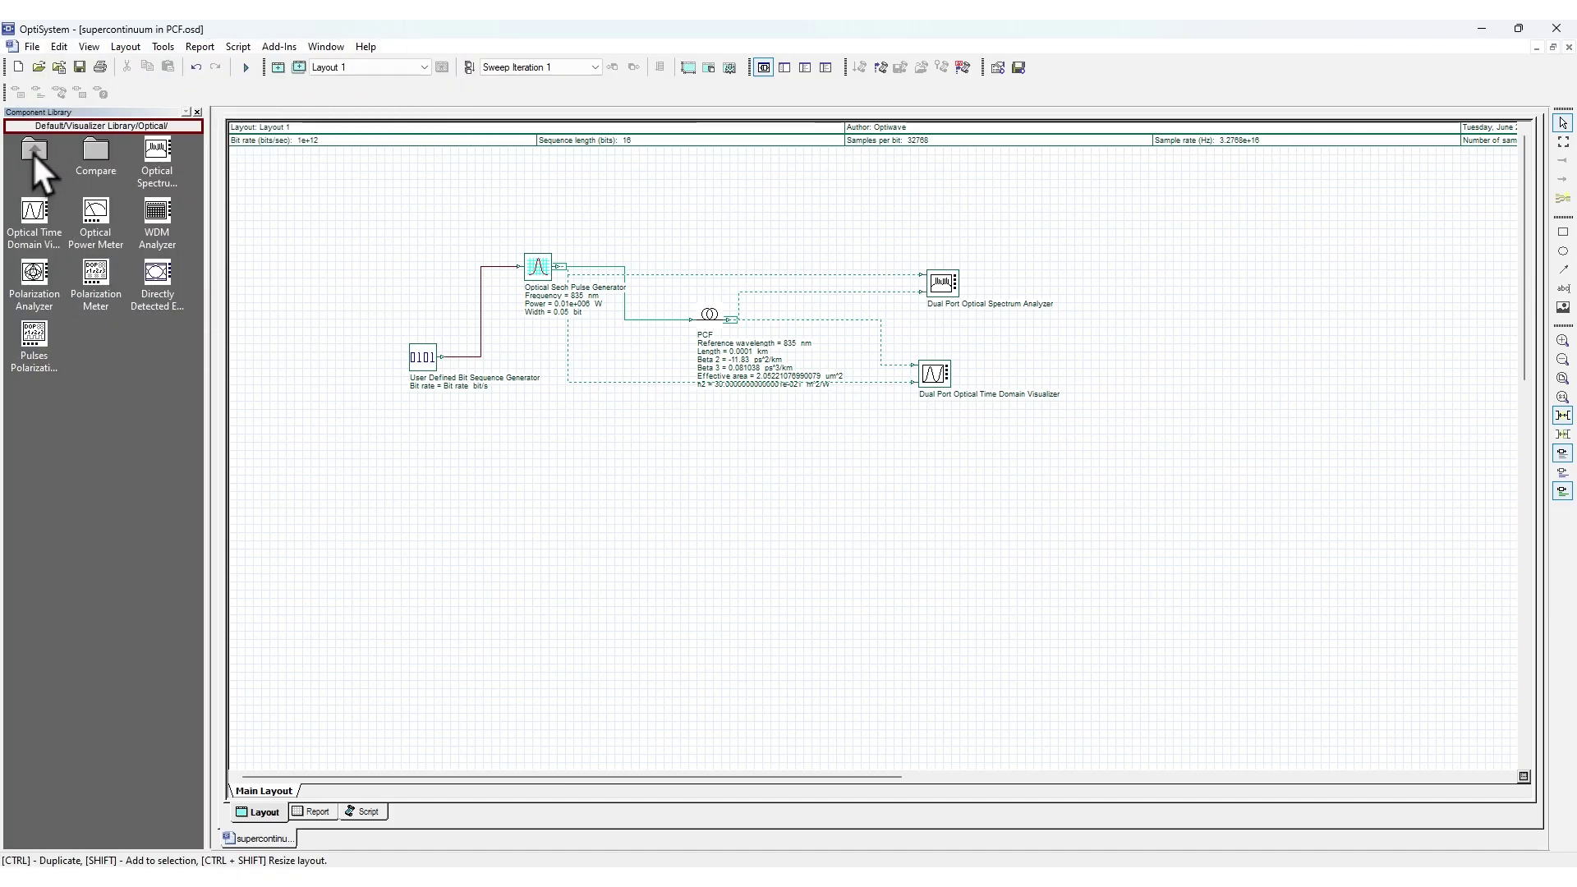
{"action": "double_click", "coordinate": [34, 151]}
{"action": "double_click", "coordinate": [33, 151]}
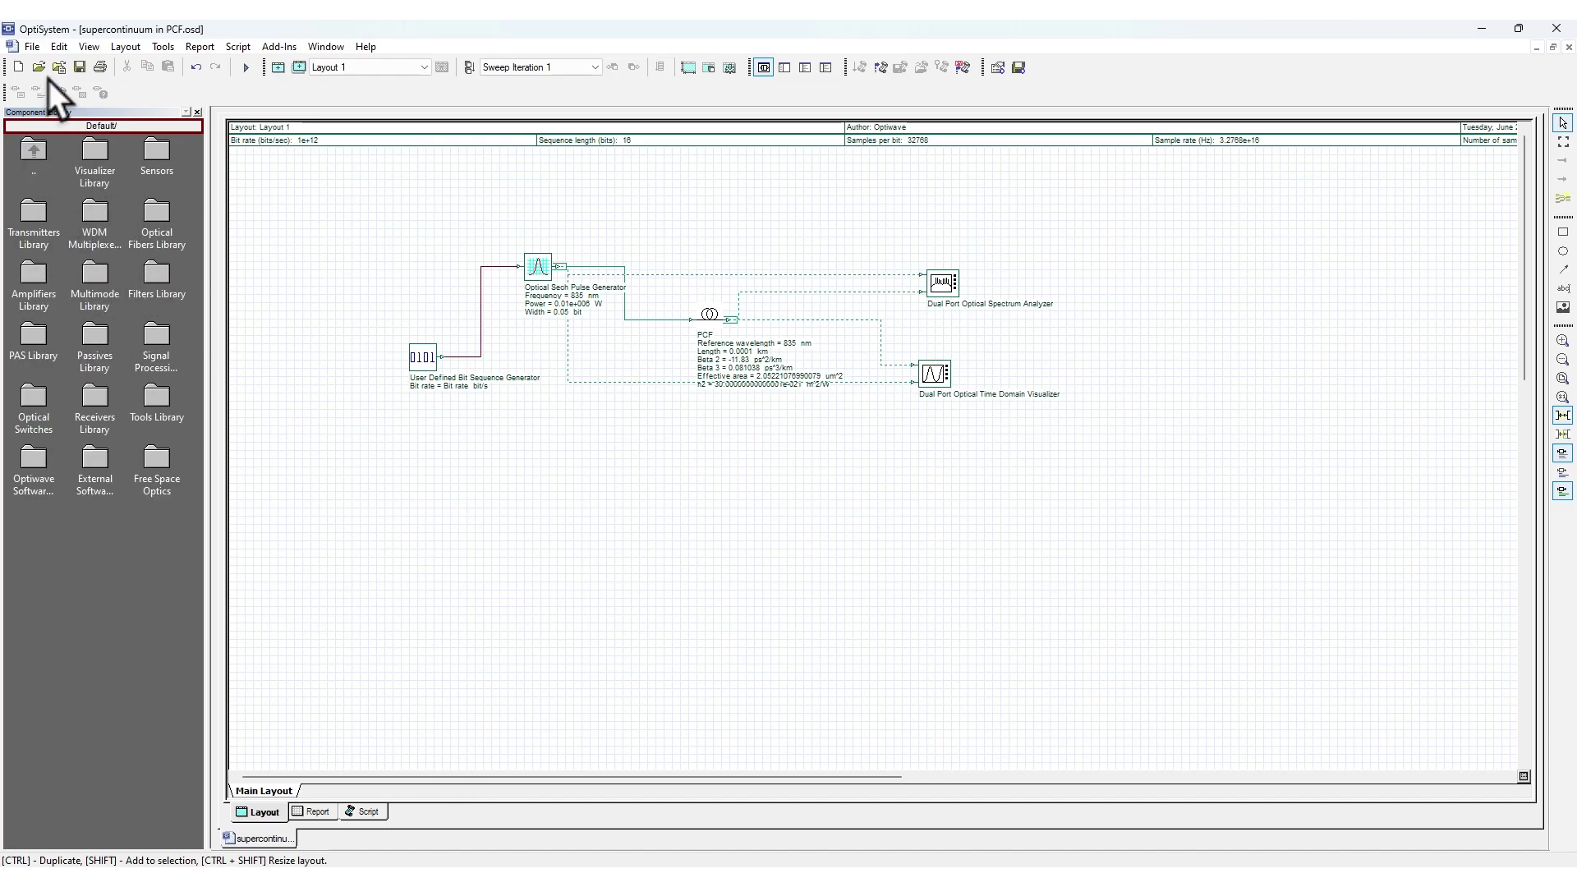
{"action": "left_click", "coordinate": [19, 69]}
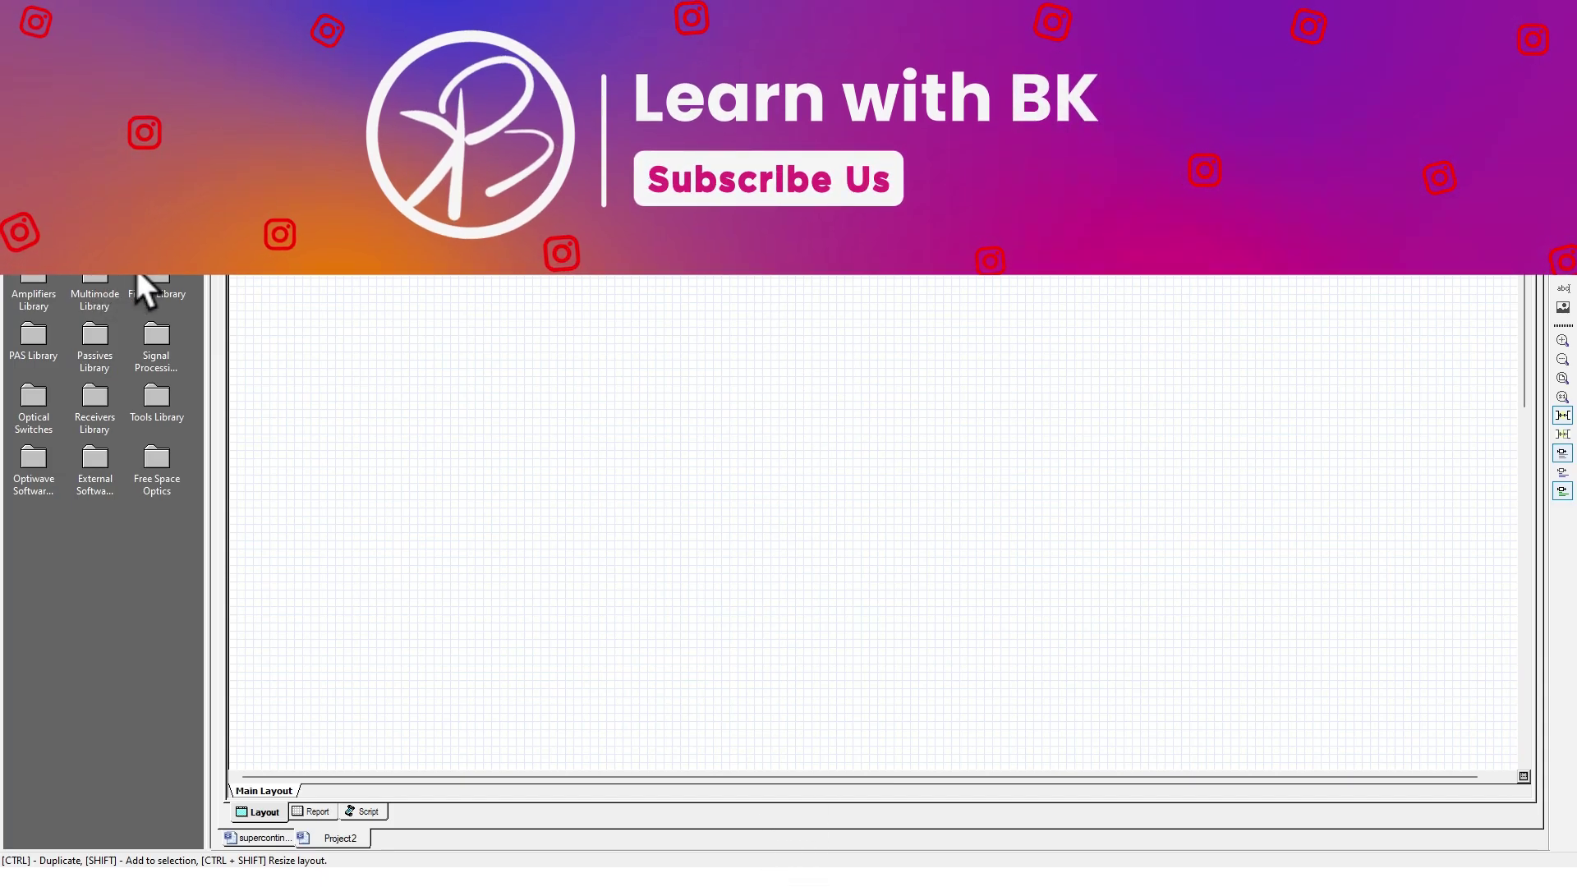
Place an Optical Gaussian Pulse Generator from Transmitters Library > Pulse Generators > Optical
{"action": "double_click", "coordinate": [95, 209]}
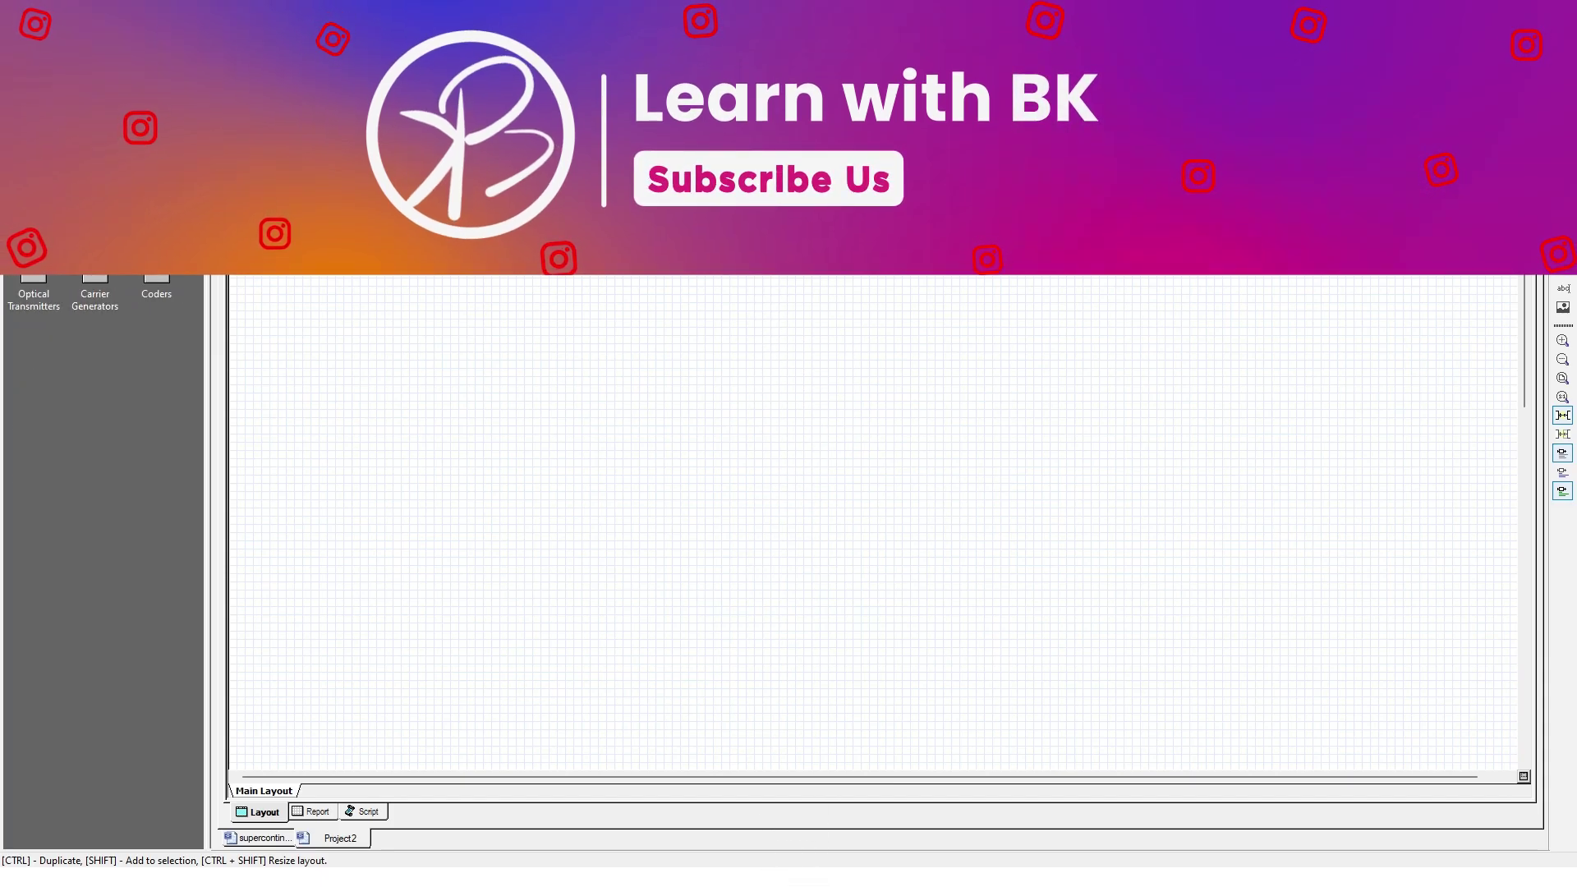
{"action": "double_click", "coordinate": [92, 306]}
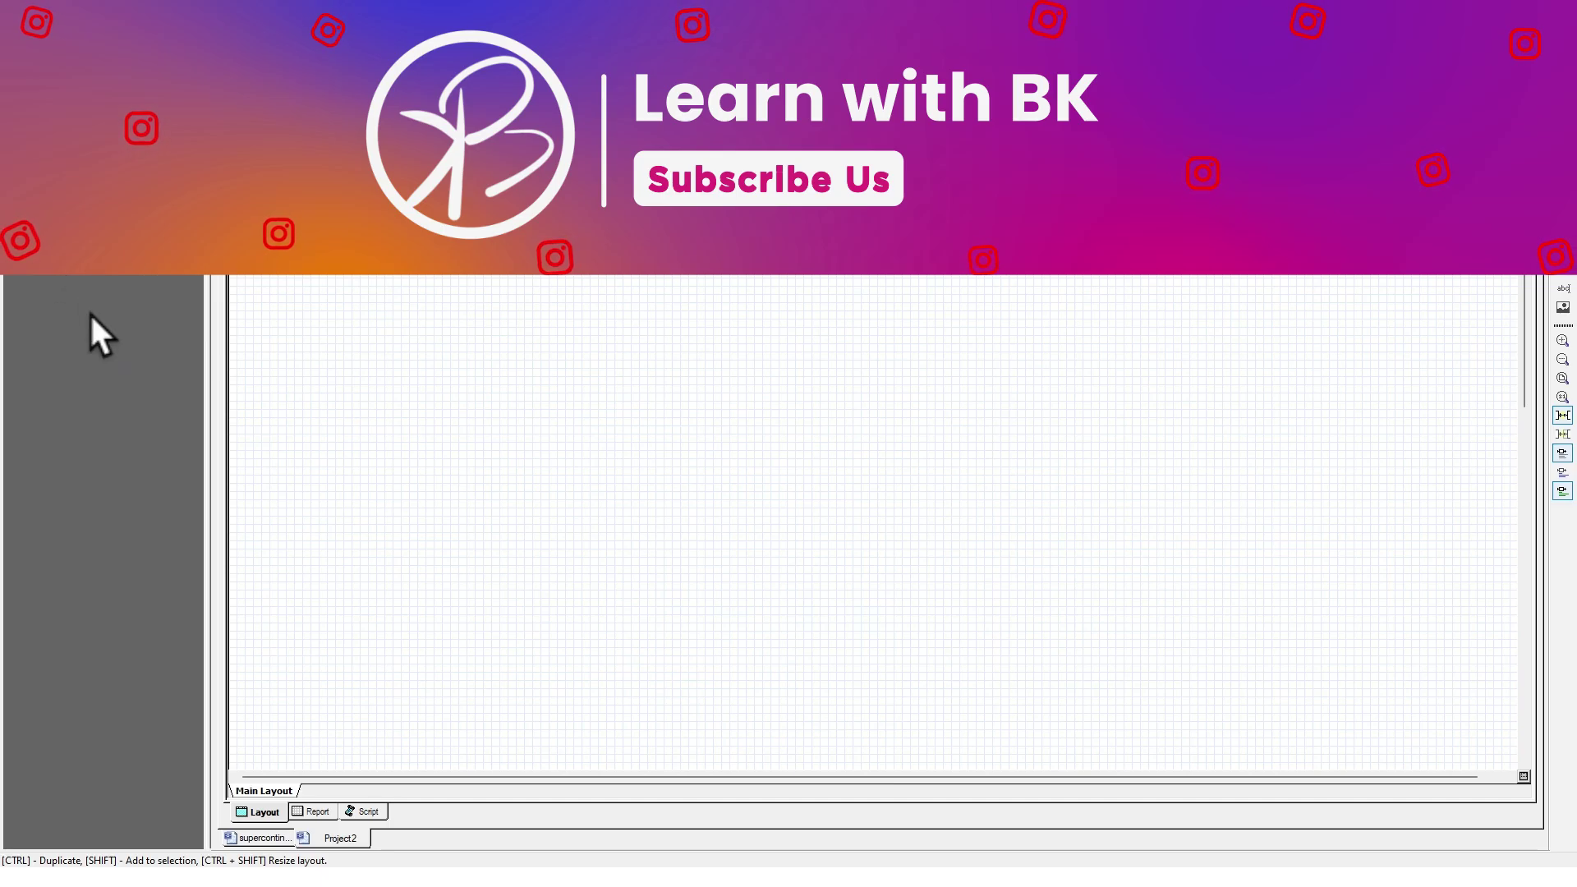
{"action": "double_click", "coordinate": [99, 143]}
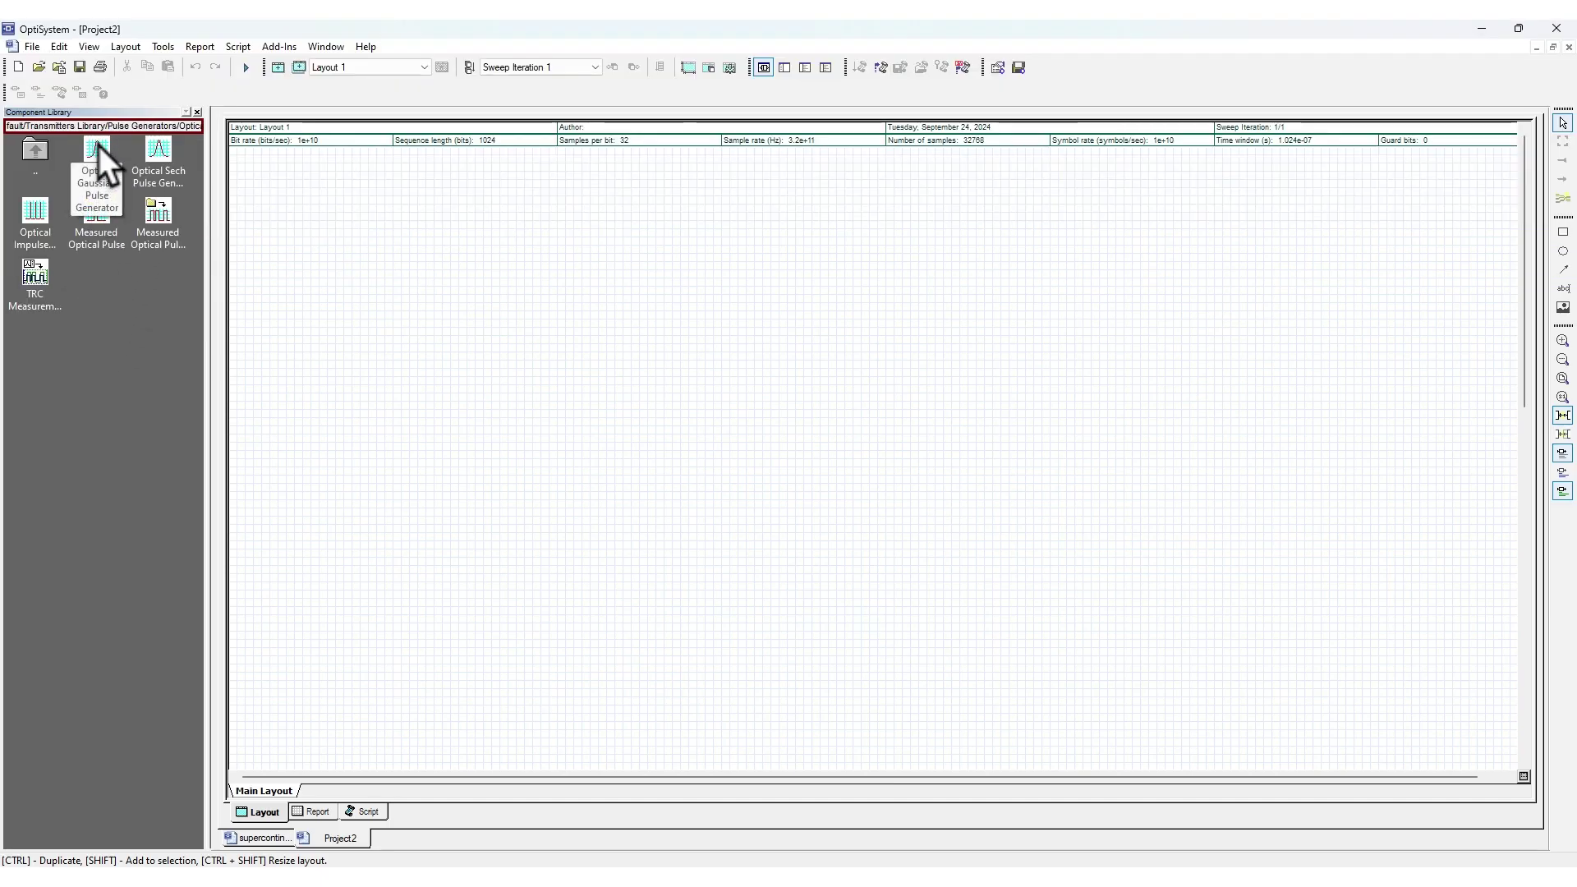
{"action": "left_click_drag", "start_coordinate": [99, 146], "coordinate": [592, 345]}
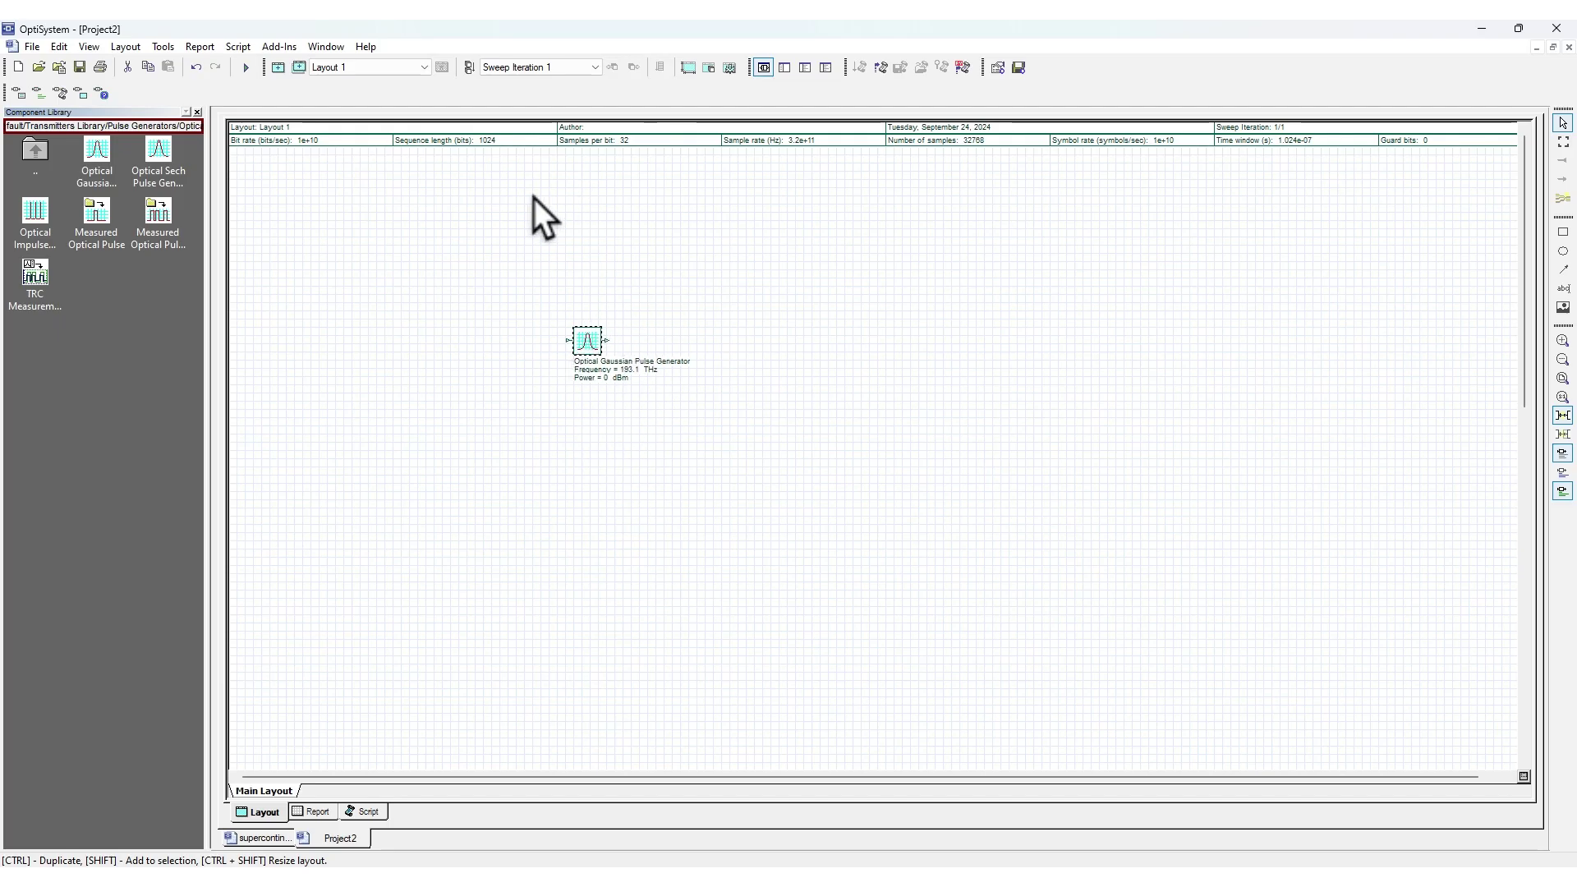
Review the Gaussian pulse generator's chirp, polarization, simulation and custom order settings, then return to the supercontinuum project
{"action": "double_click", "coordinate": [594, 343]}
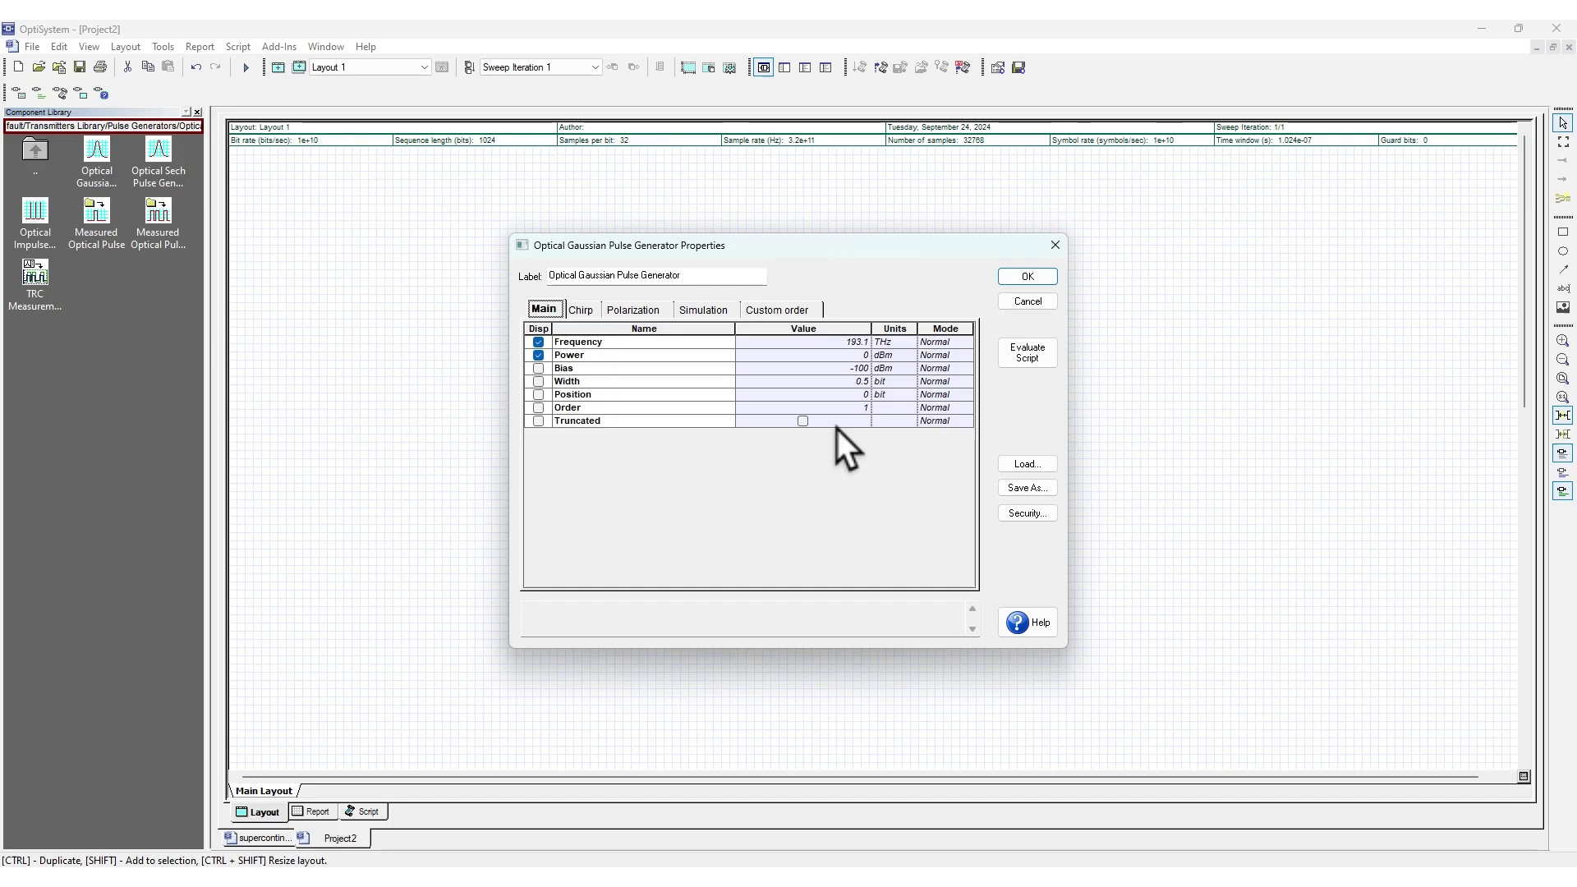
{"action": "left_click", "coordinate": [578, 310]}
{"action": "left_click", "coordinate": [646, 310]}
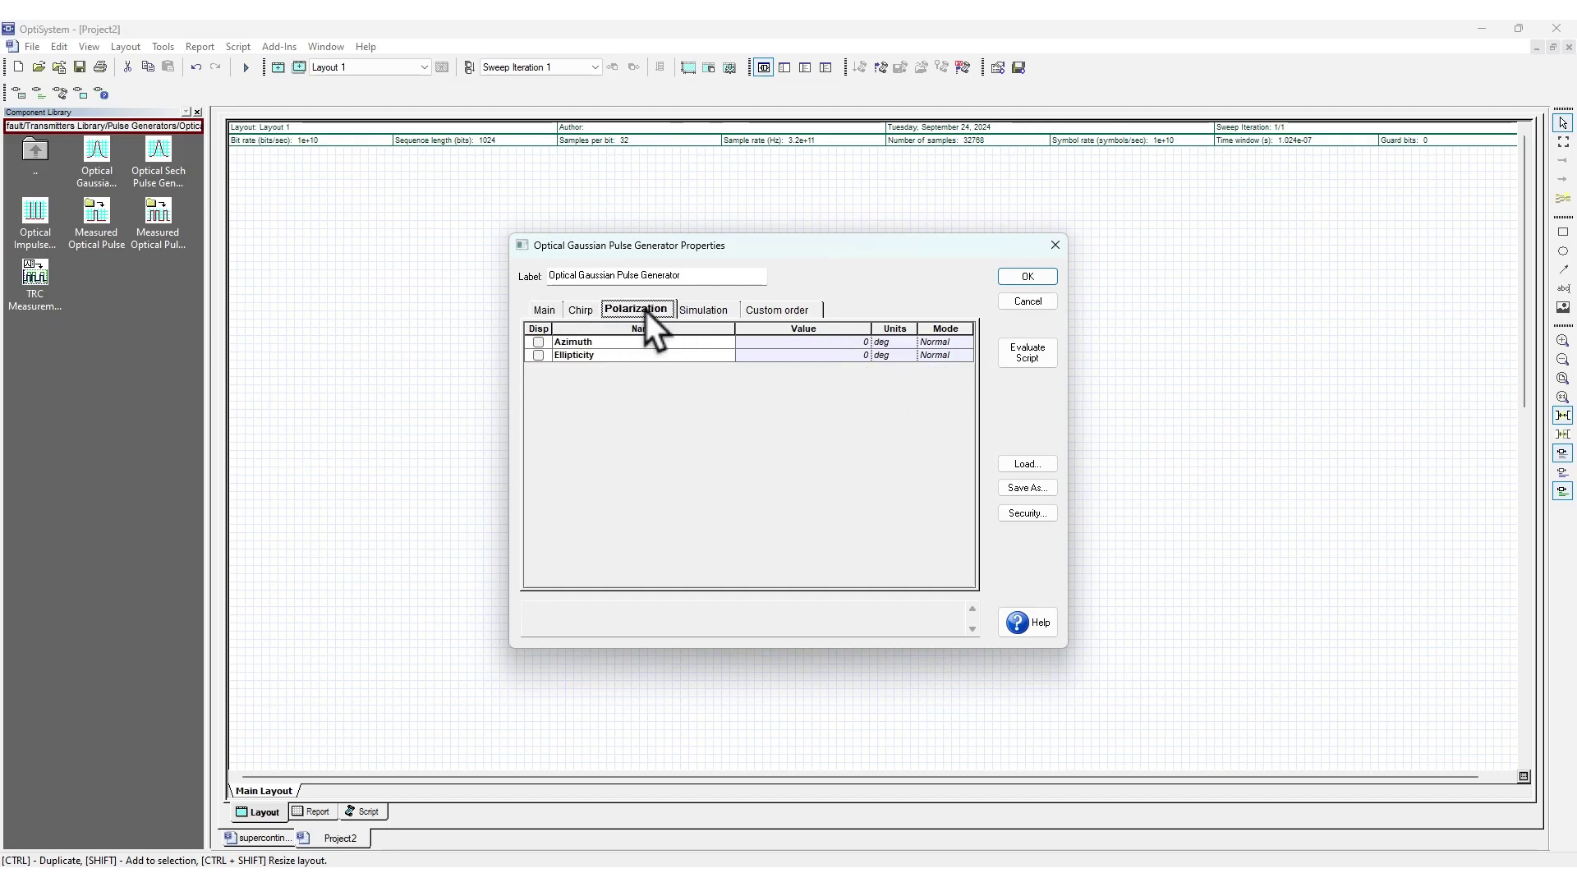
{"action": "left_click", "coordinate": [703, 310]}
{"action": "left_click", "coordinate": [772, 310]}
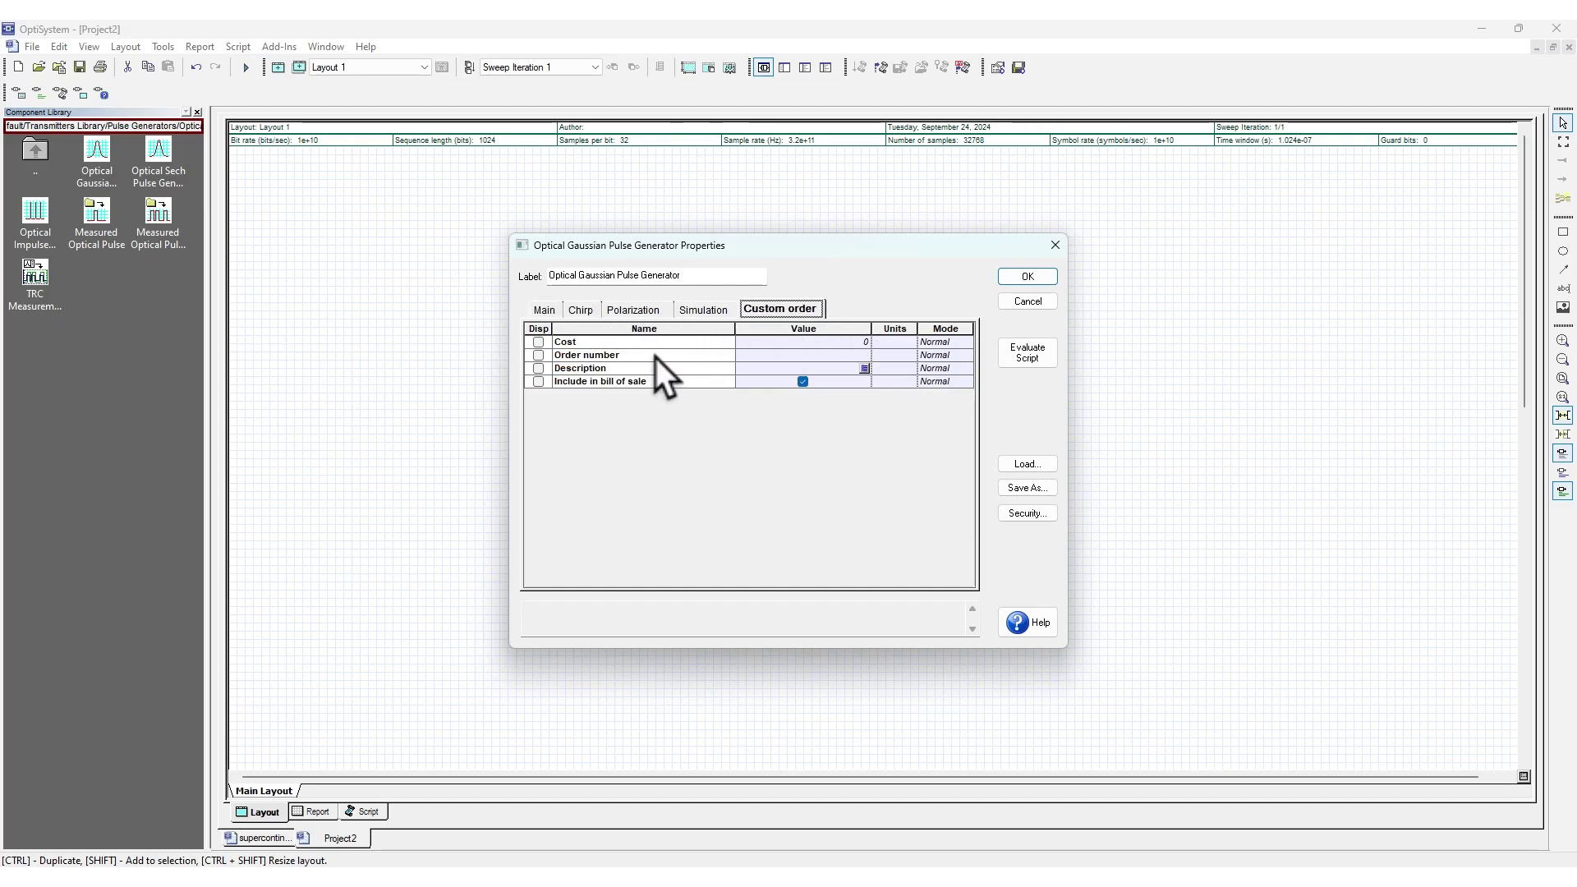
{"action": "left_click", "coordinate": [1056, 244]}
{"action": "left_click", "coordinate": [271, 838]}
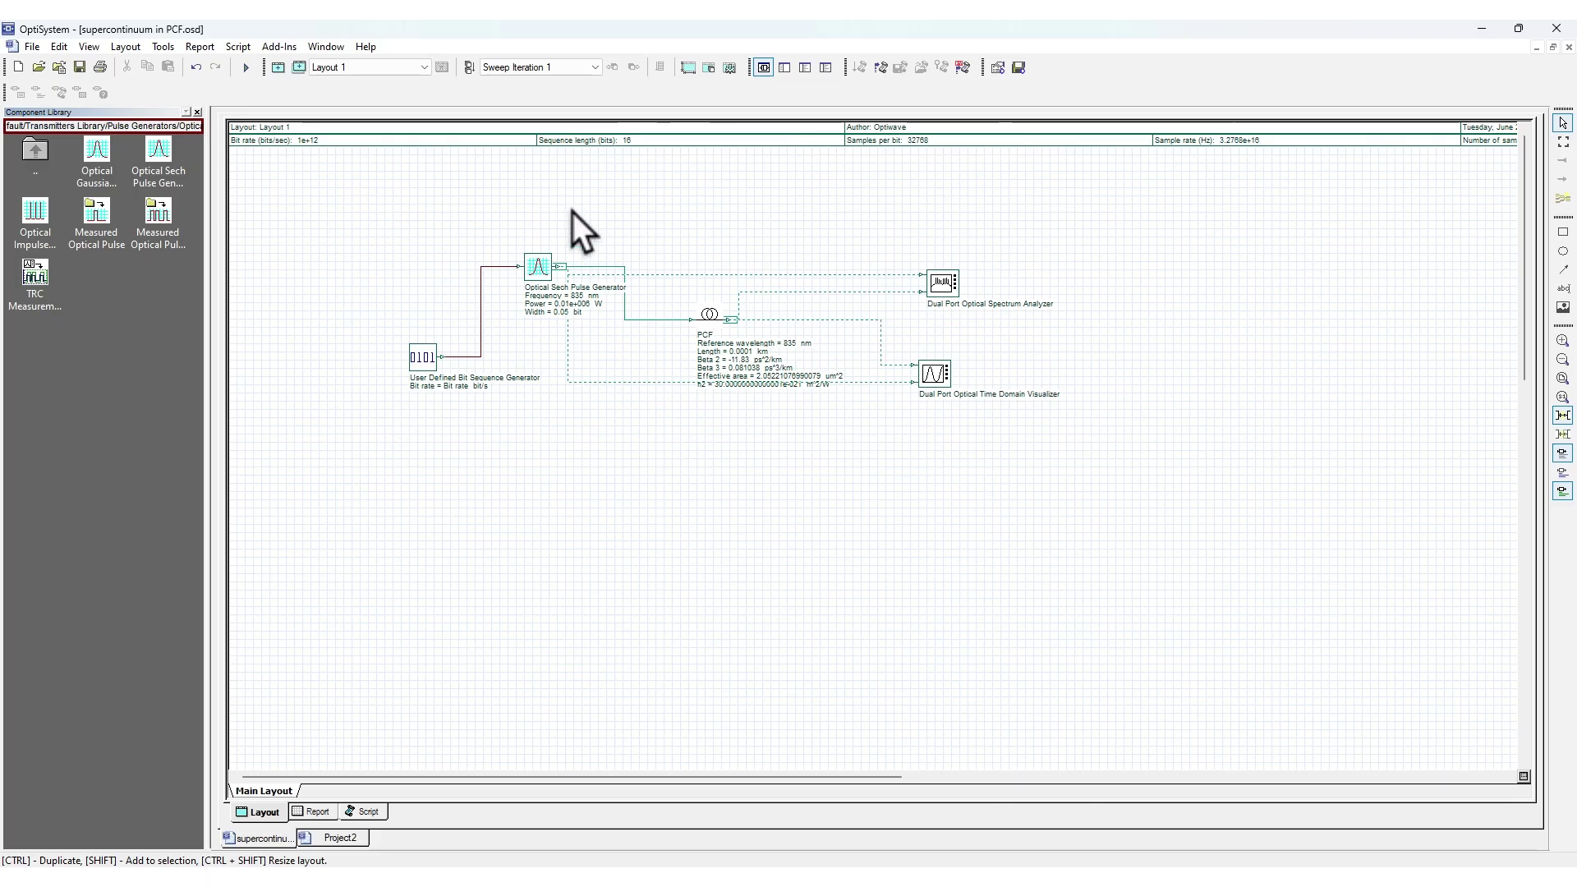
Nudge the PCF slightly up-left and open its properties at the attenuation value
{"action": "left_click", "coordinate": [534, 265]}
{"action": "left_click_drag", "start_coordinate": [715, 317], "coordinate": [708, 314]}
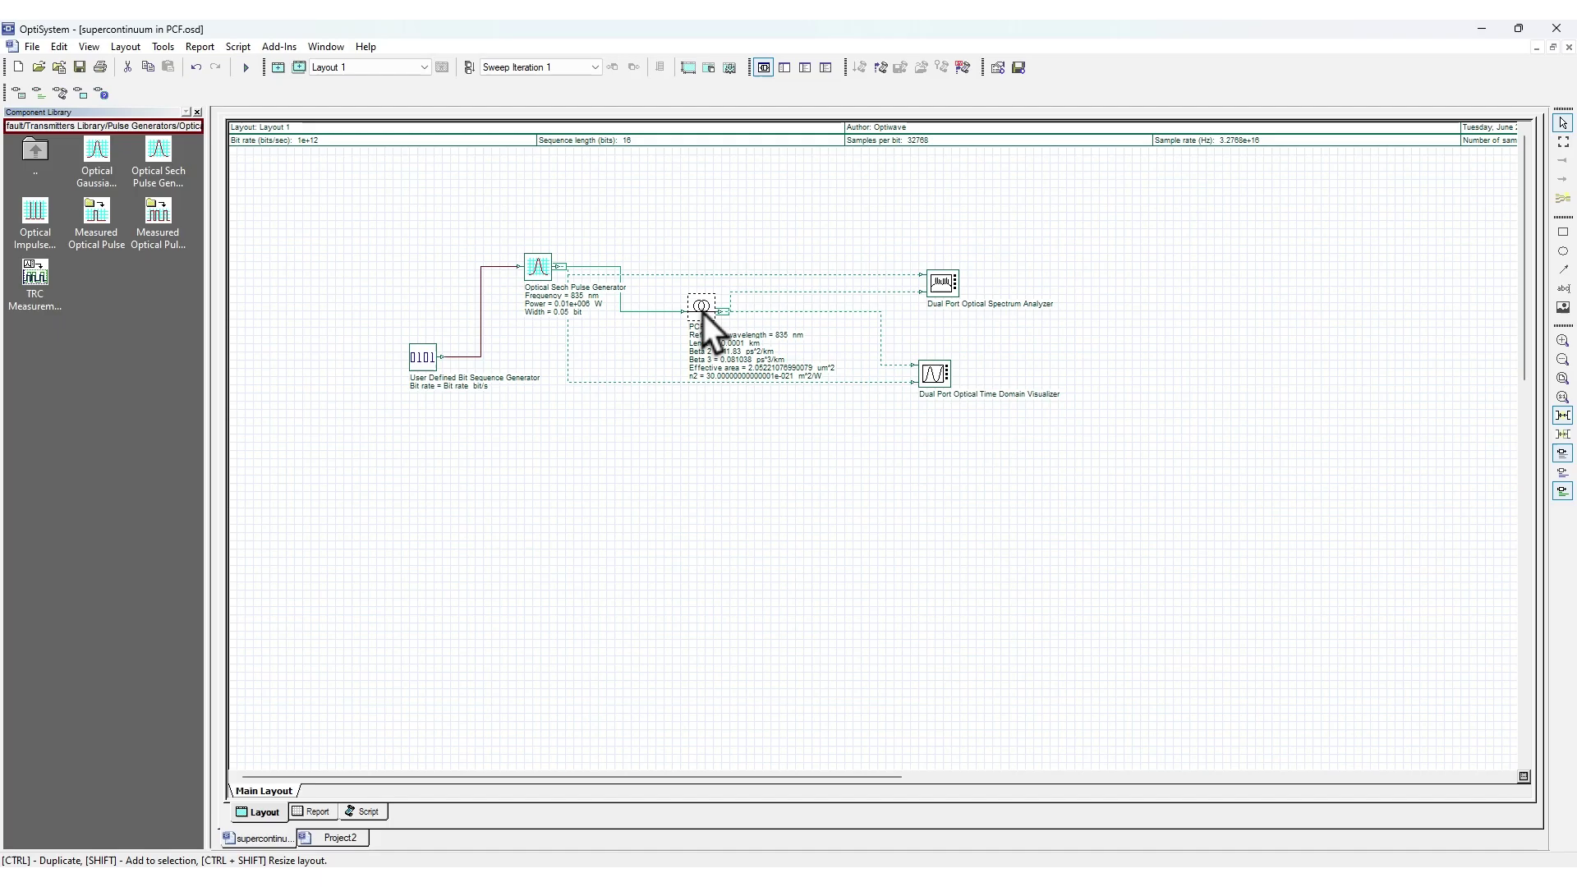
{"action": "double_click", "coordinate": [703, 309]}
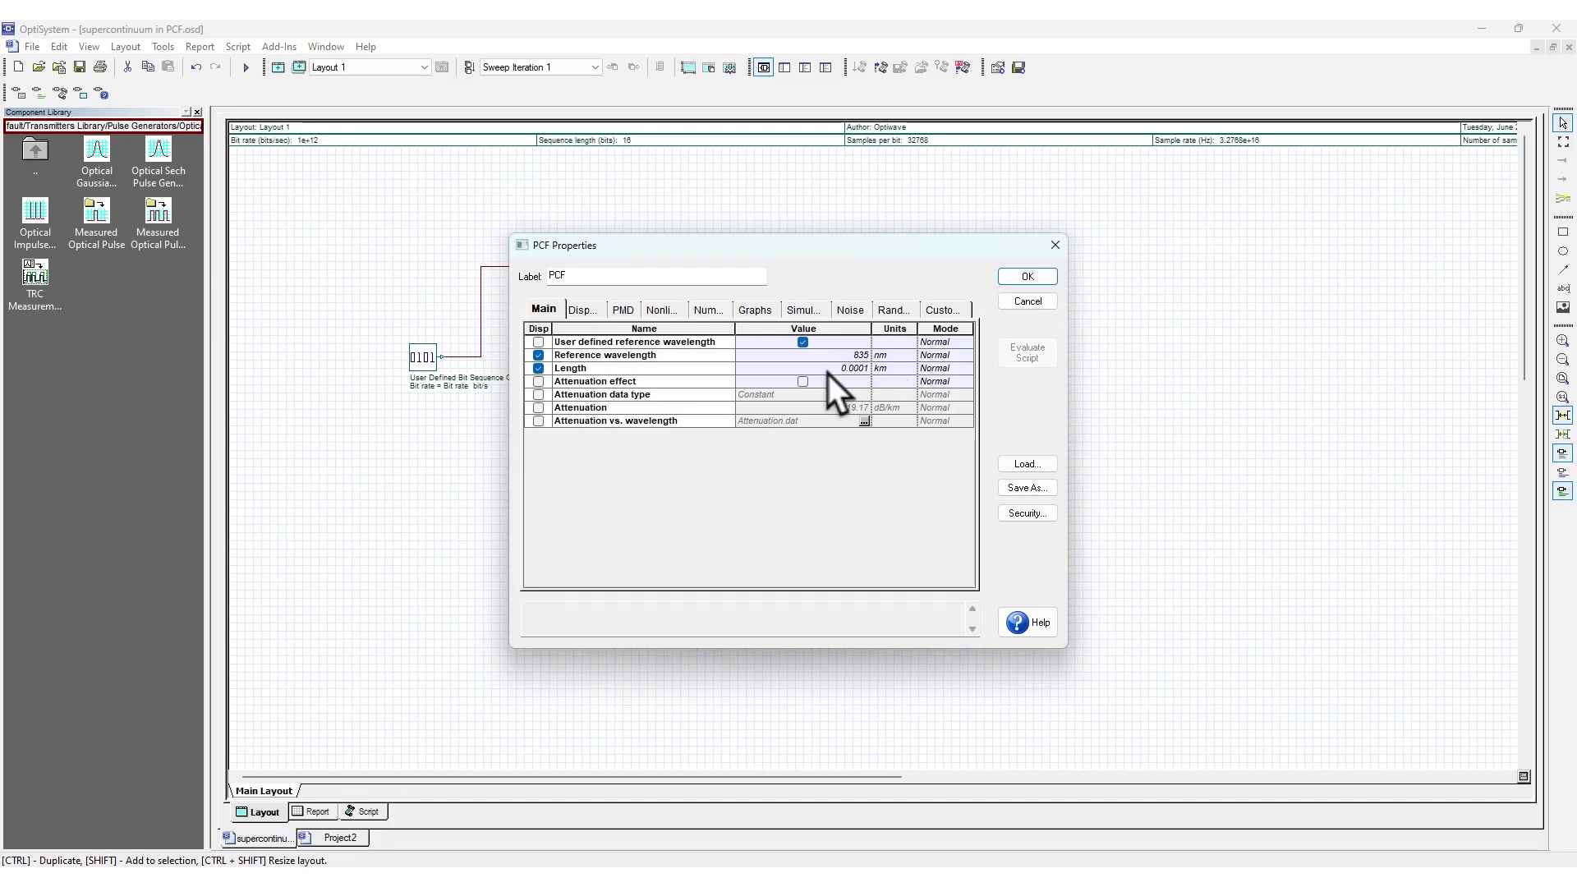
{"action": "left_click", "coordinate": [859, 381]}
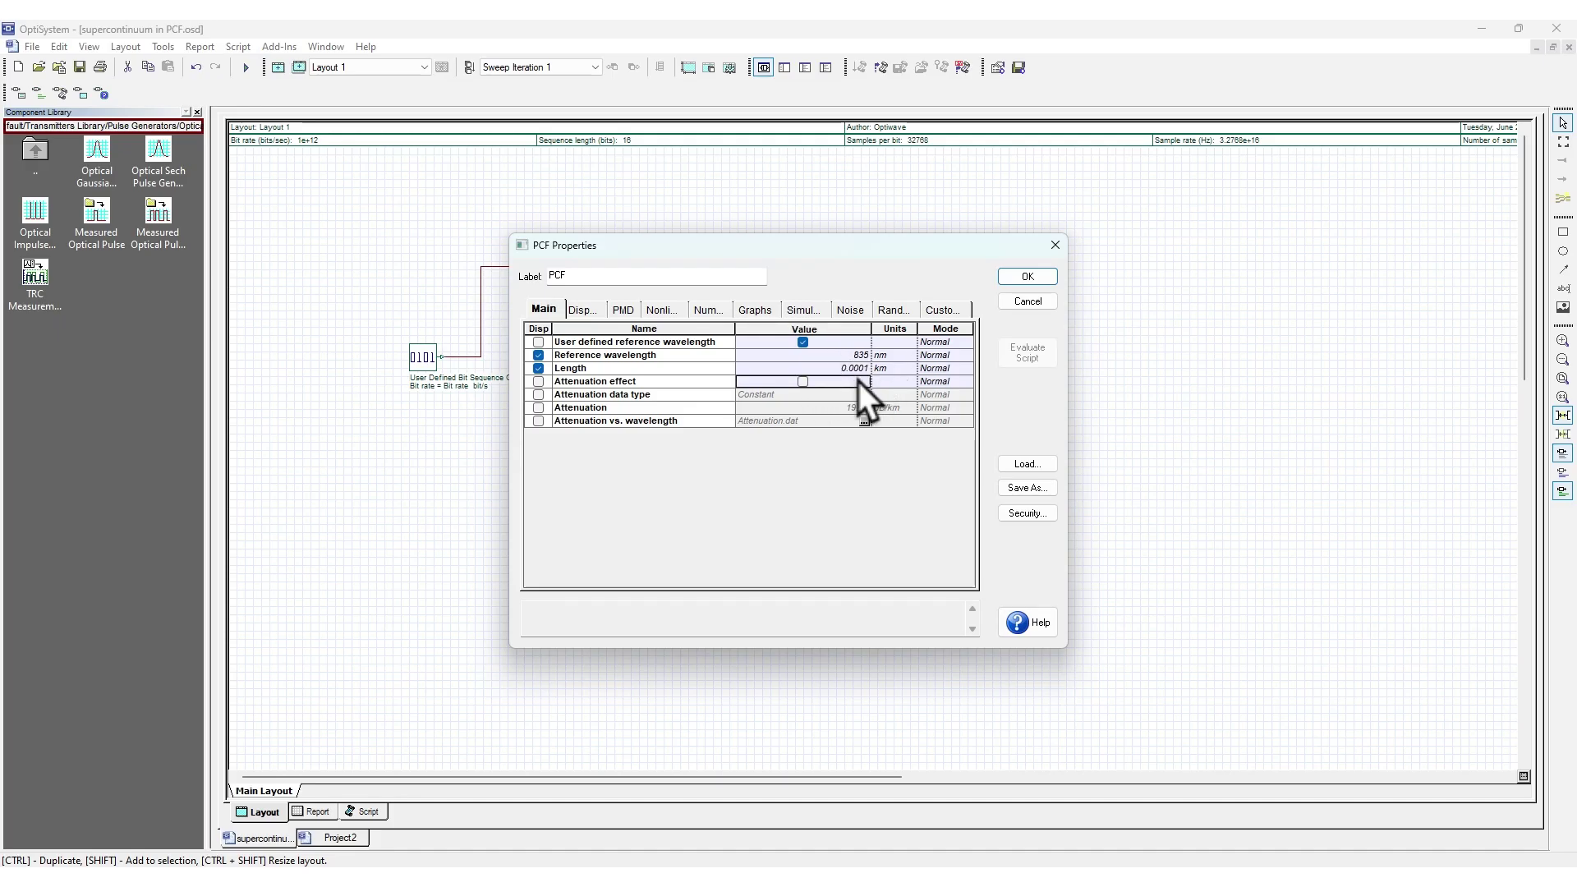
Step through the PCF's dispersion, PMD, nonlinear, numerical, graphs and simulation parameters
{"action": "left_click", "coordinate": [599, 312]}
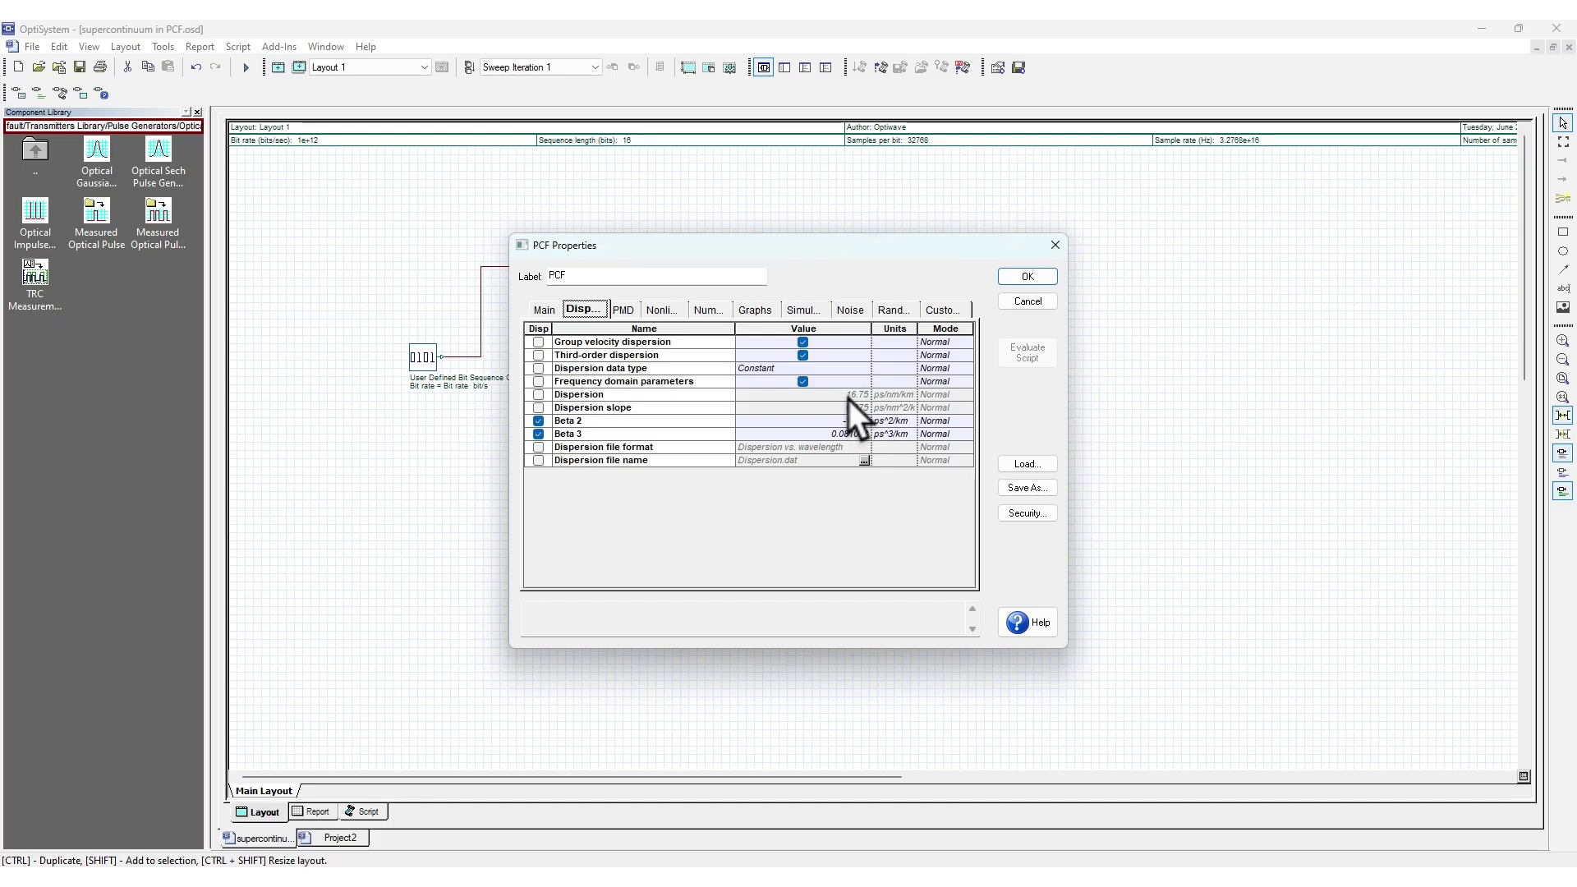
{"action": "left_click", "coordinate": [623, 311]}
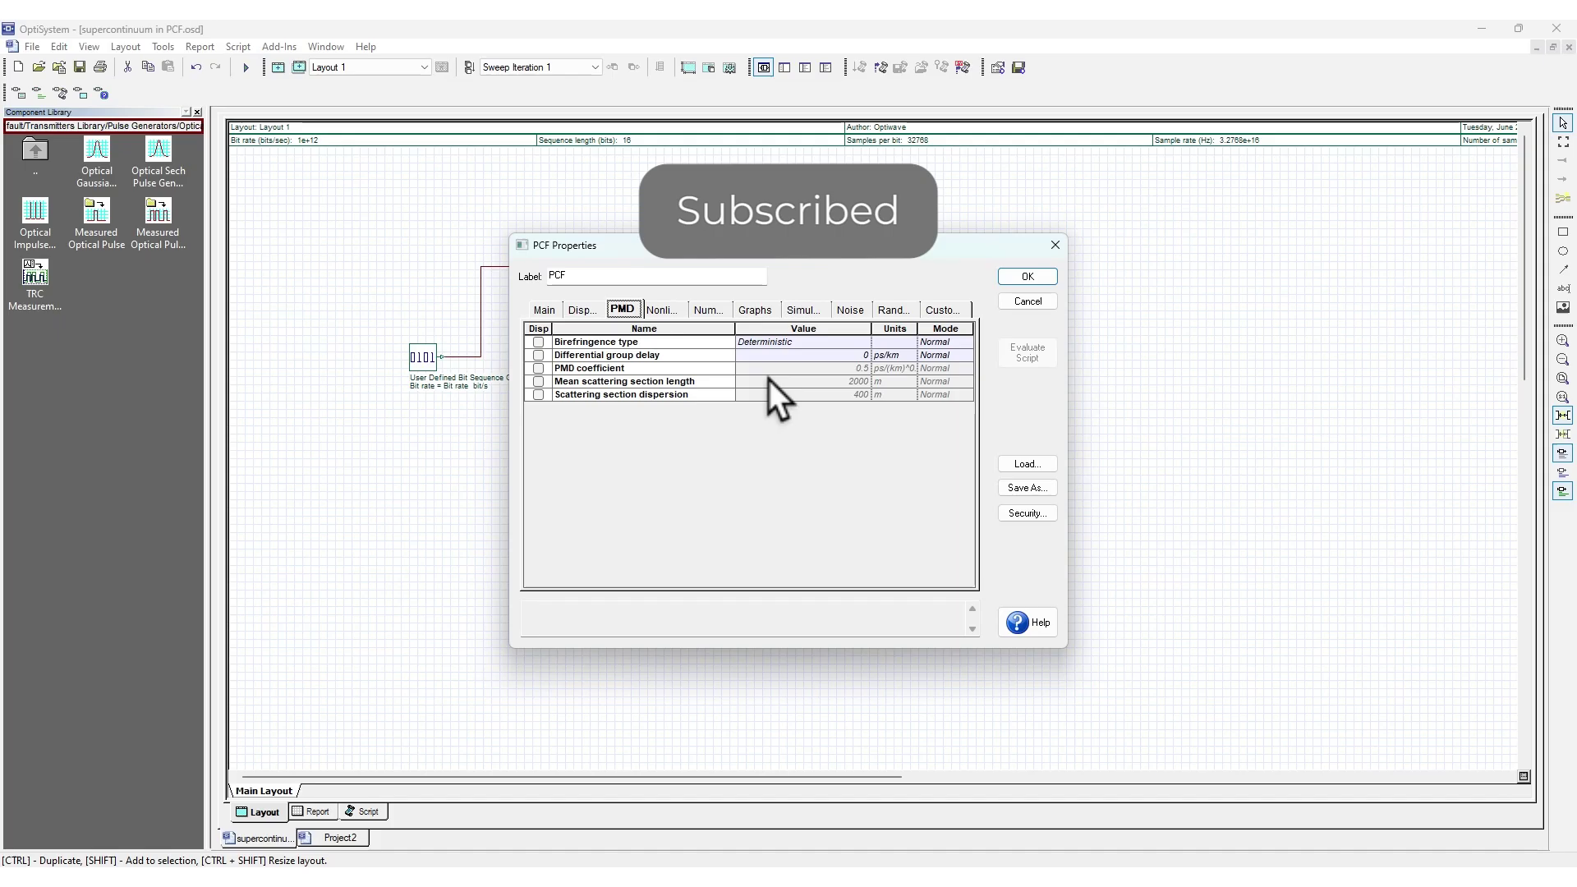
{"action": "left_click", "coordinate": [671, 312]}
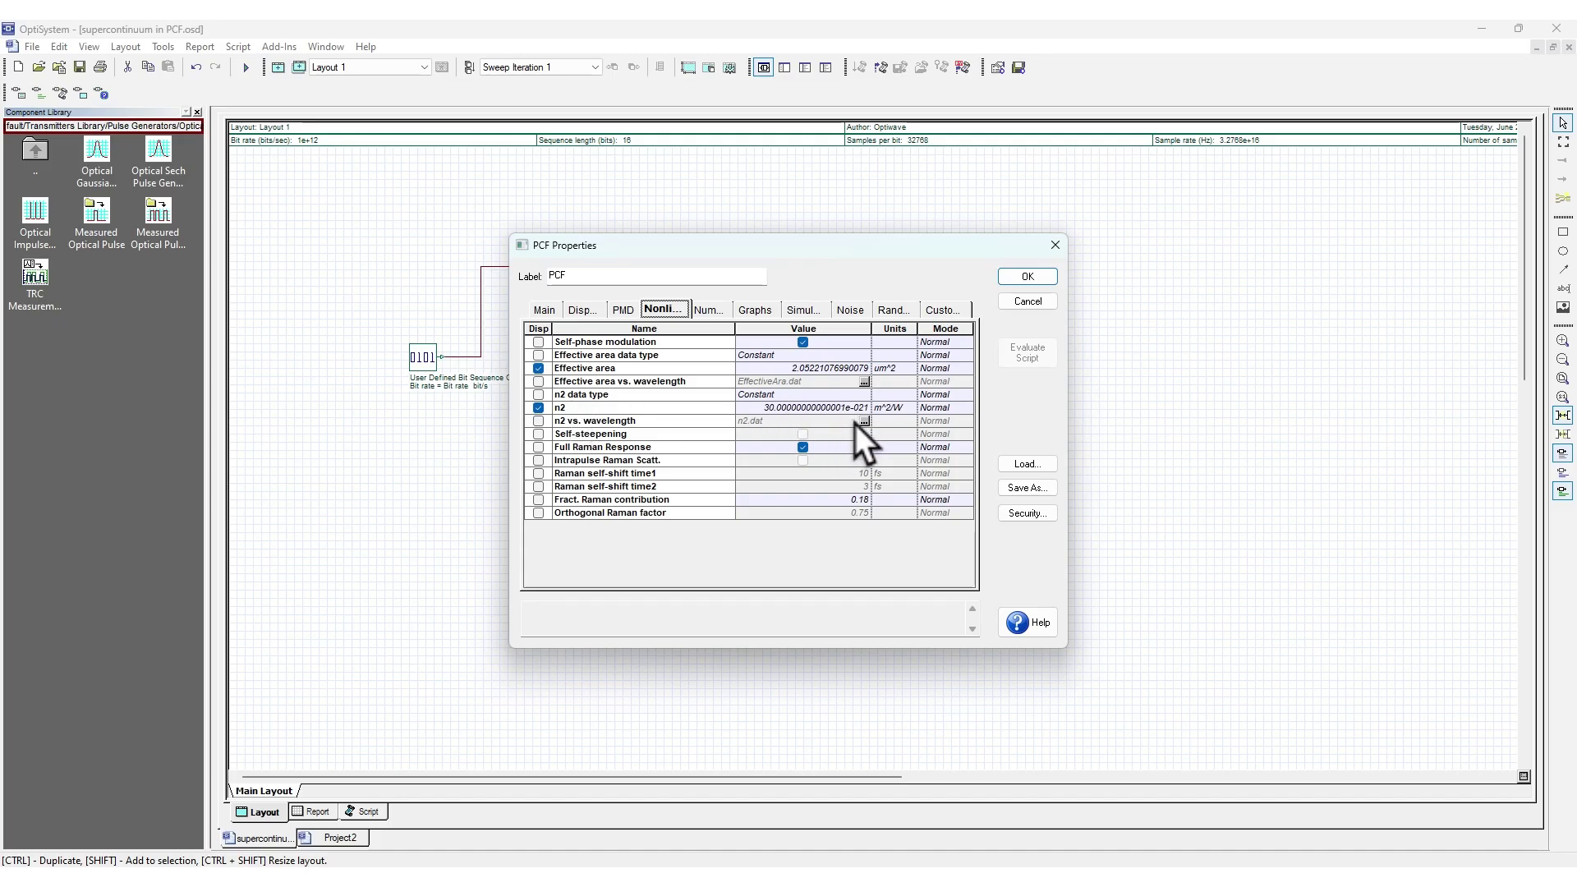
{"action": "left_click", "coordinate": [721, 311]}
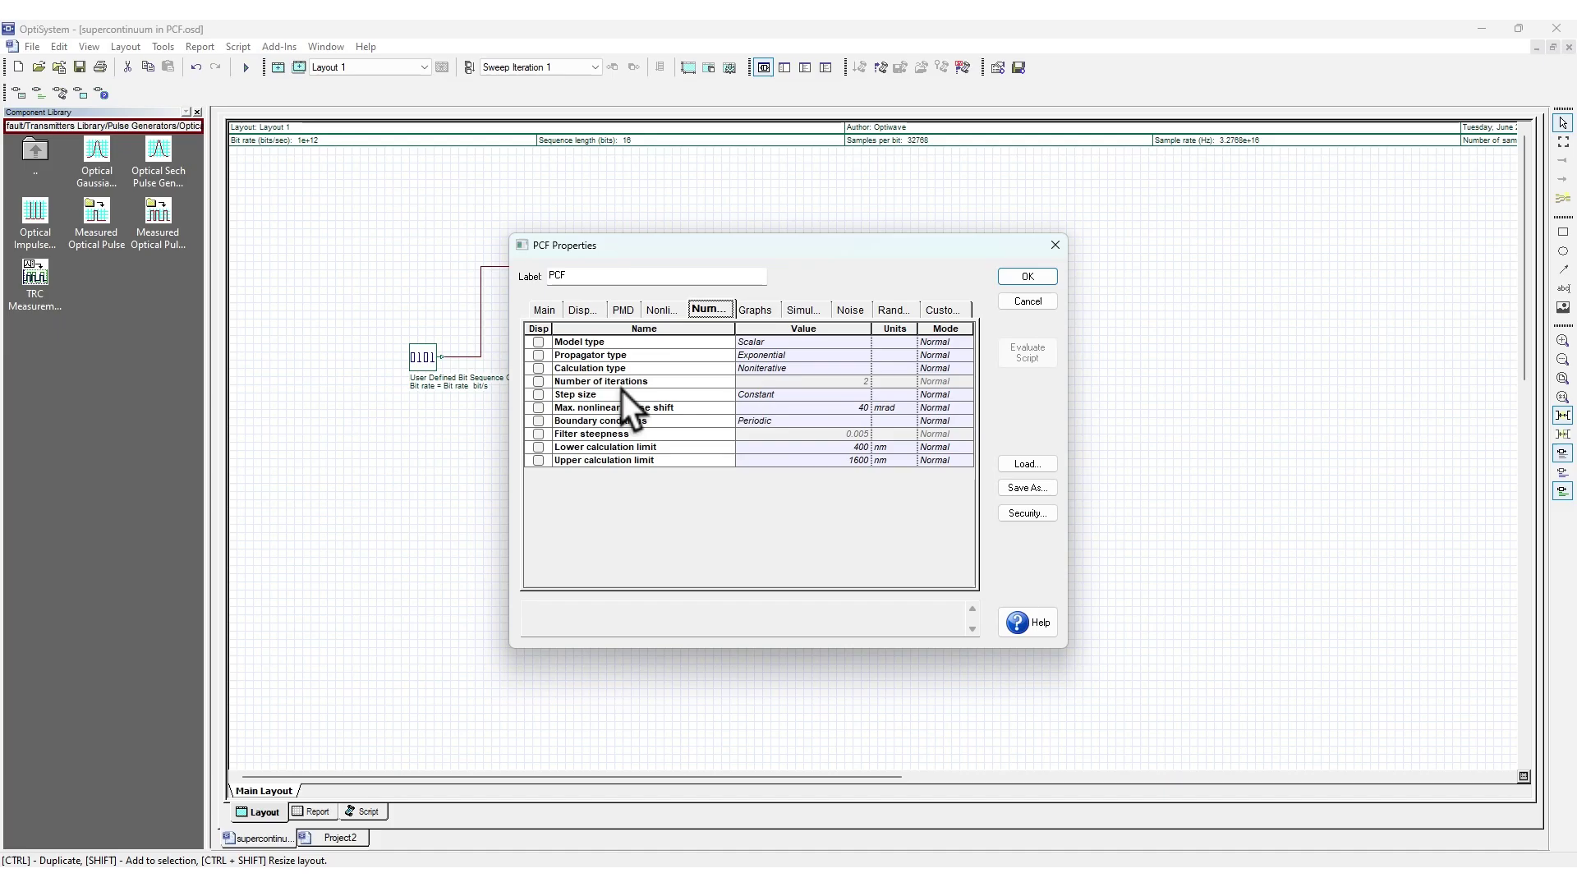
{"action": "left_click", "coordinate": [751, 310]}
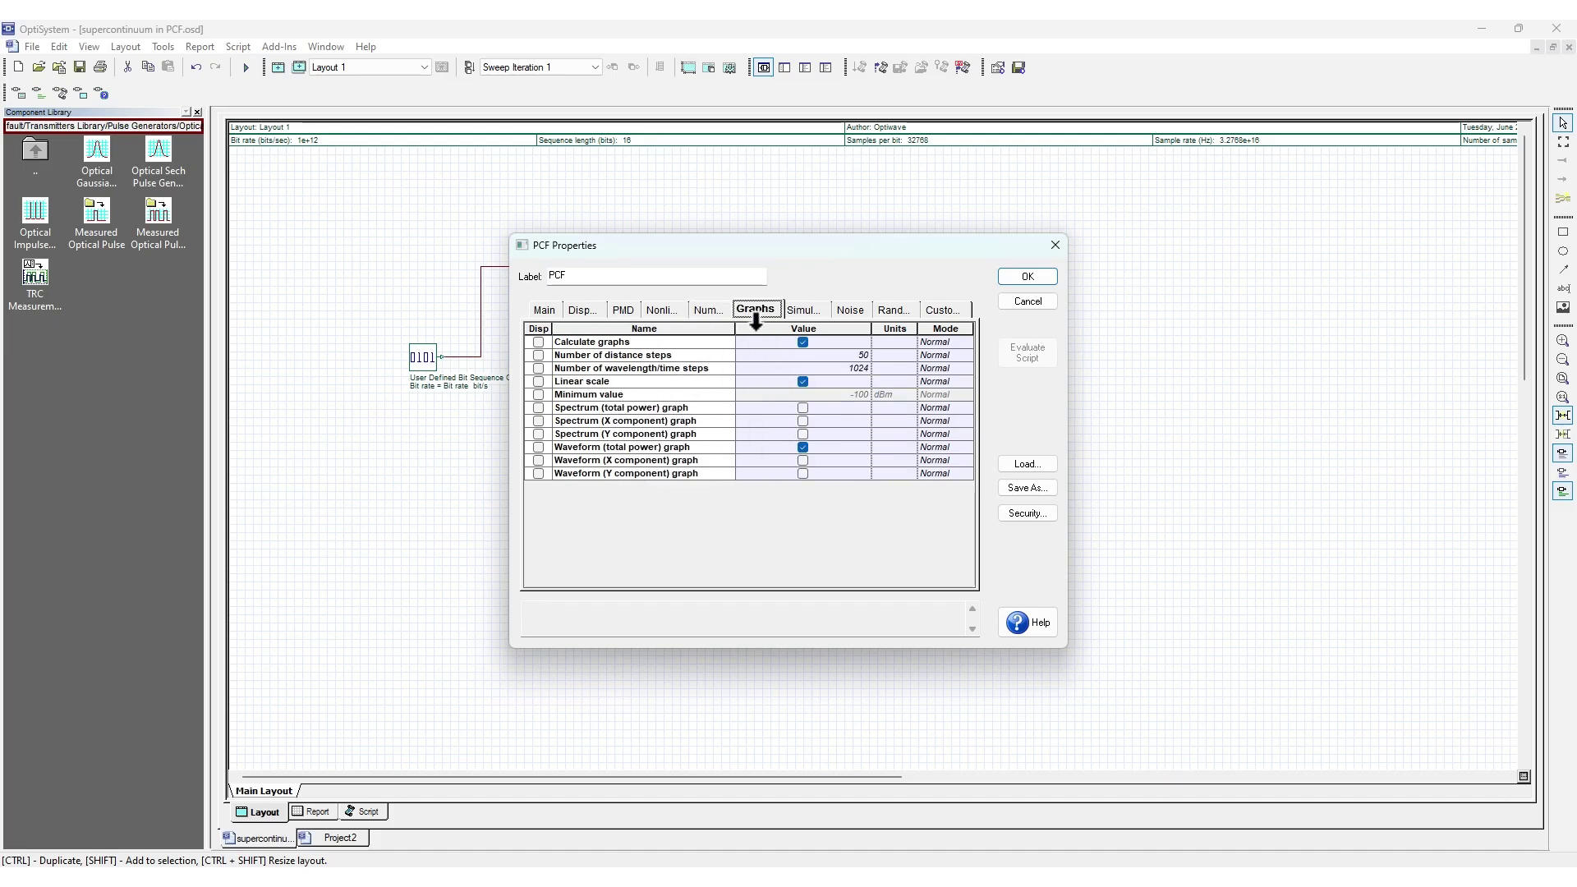
{"action": "left_click", "coordinate": [792, 313]}
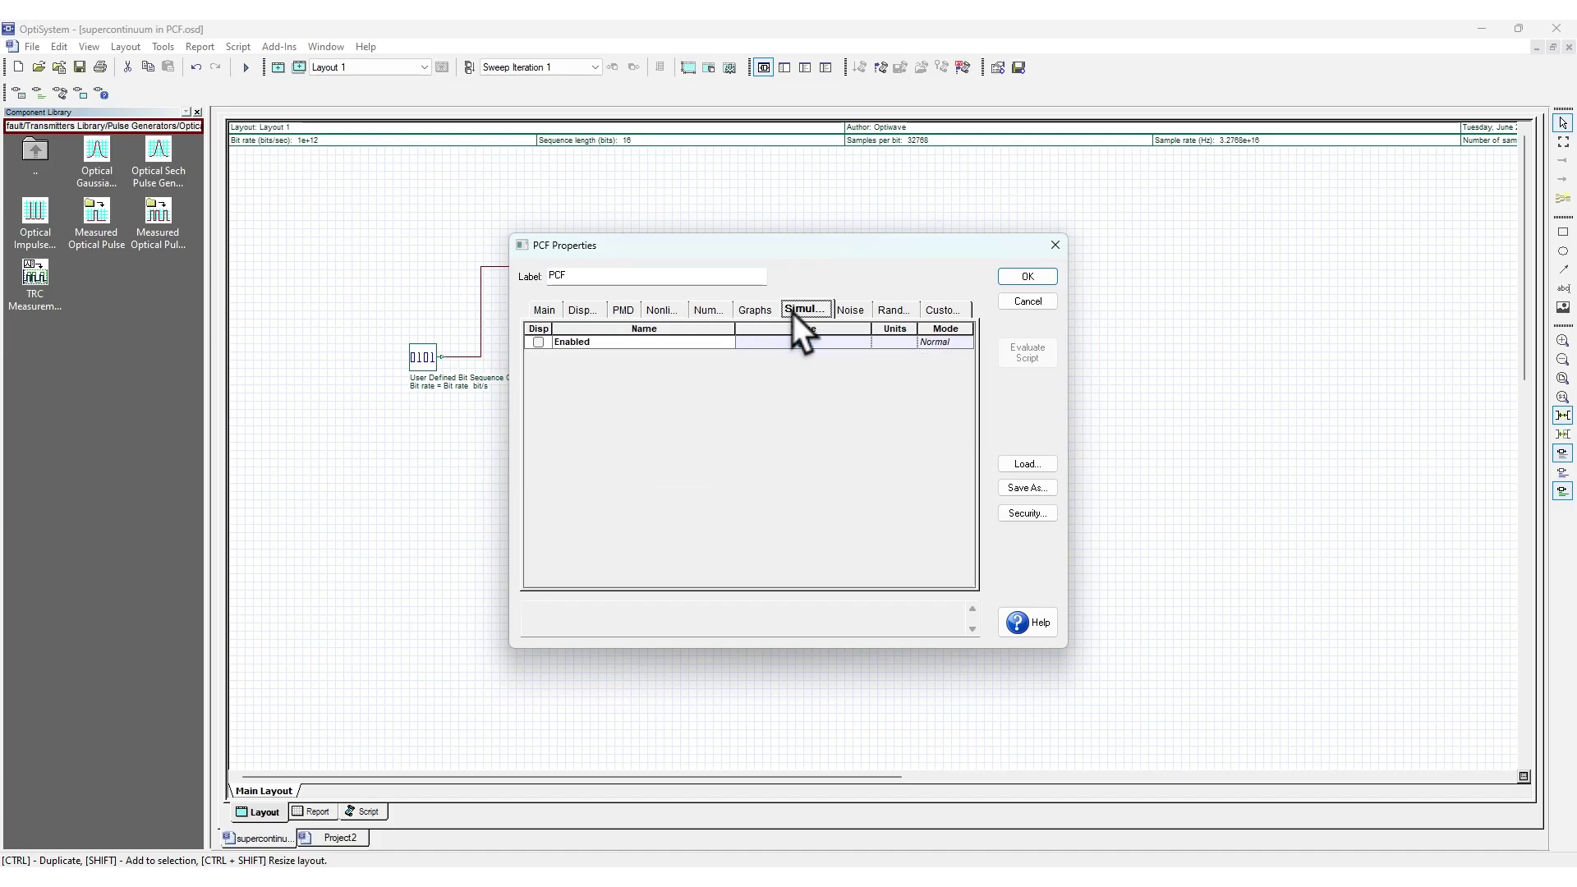
Recheck the Beta 2 and Beta 3 dispersion values and PMD, then close the PCF properties
{"action": "left_click", "coordinate": [585, 315]}
{"action": "left_click", "coordinate": [859, 423]}
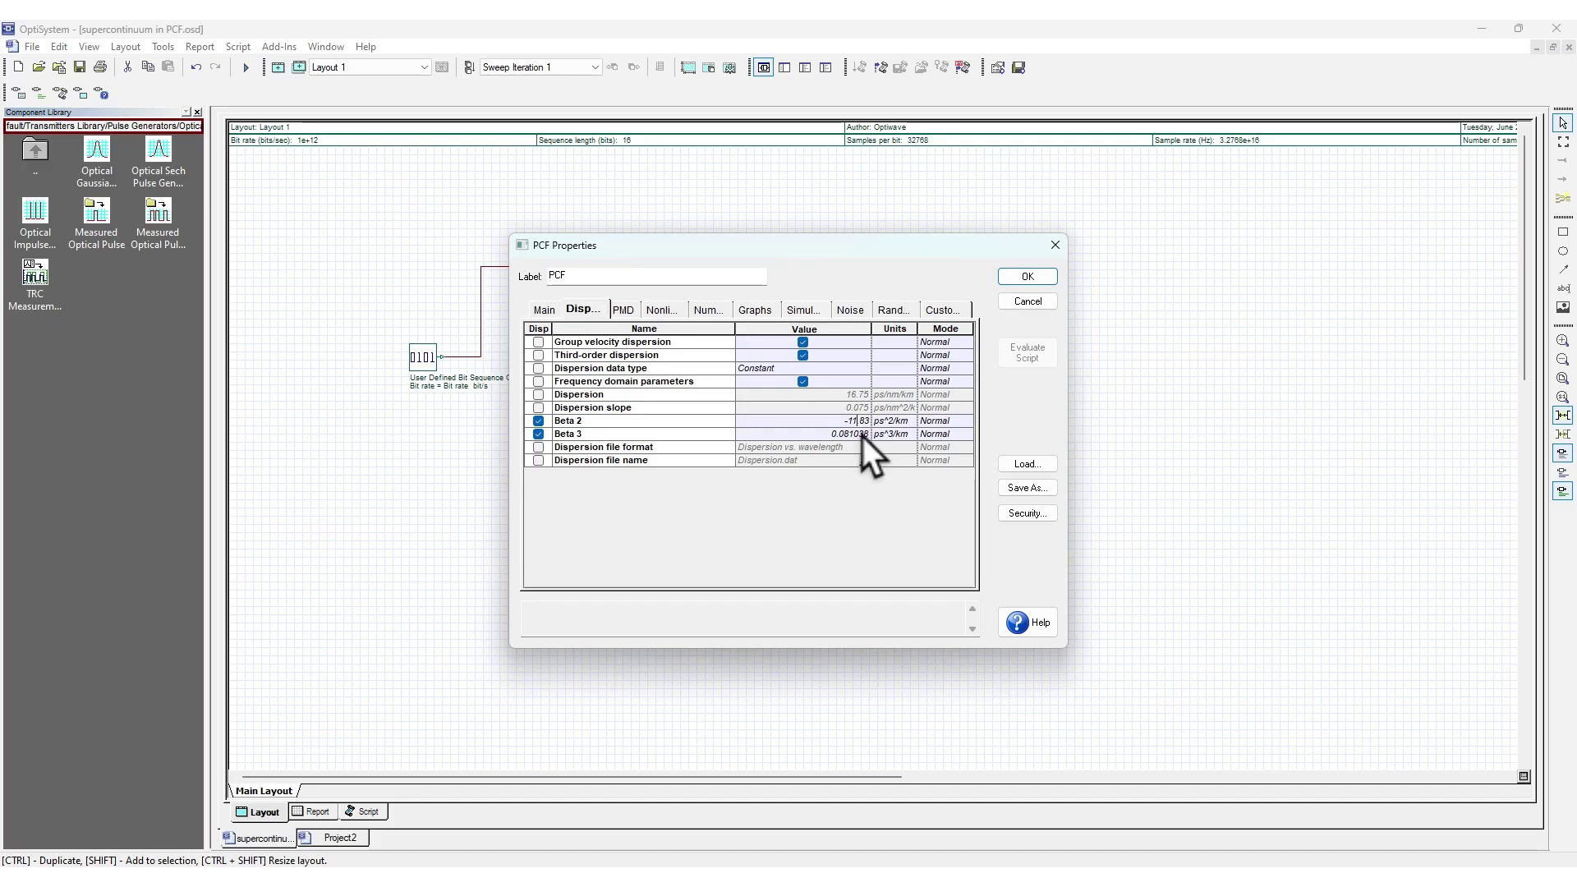
{"action": "left_click", "coordinate": [862, 435]}
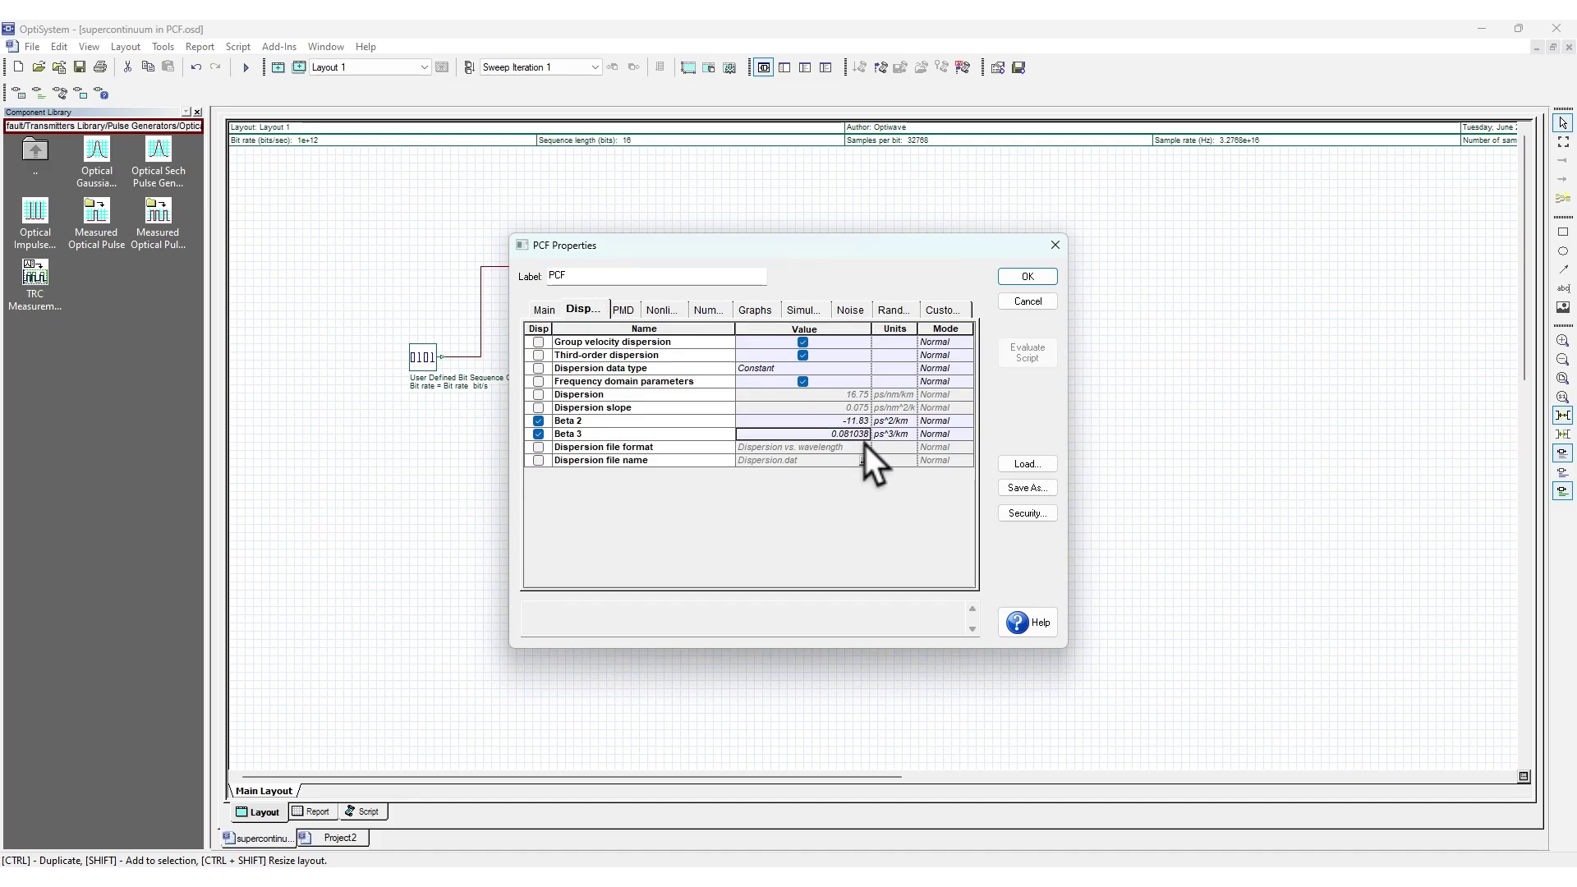
{"action": "left_click", "coordinate": [628, 308]}
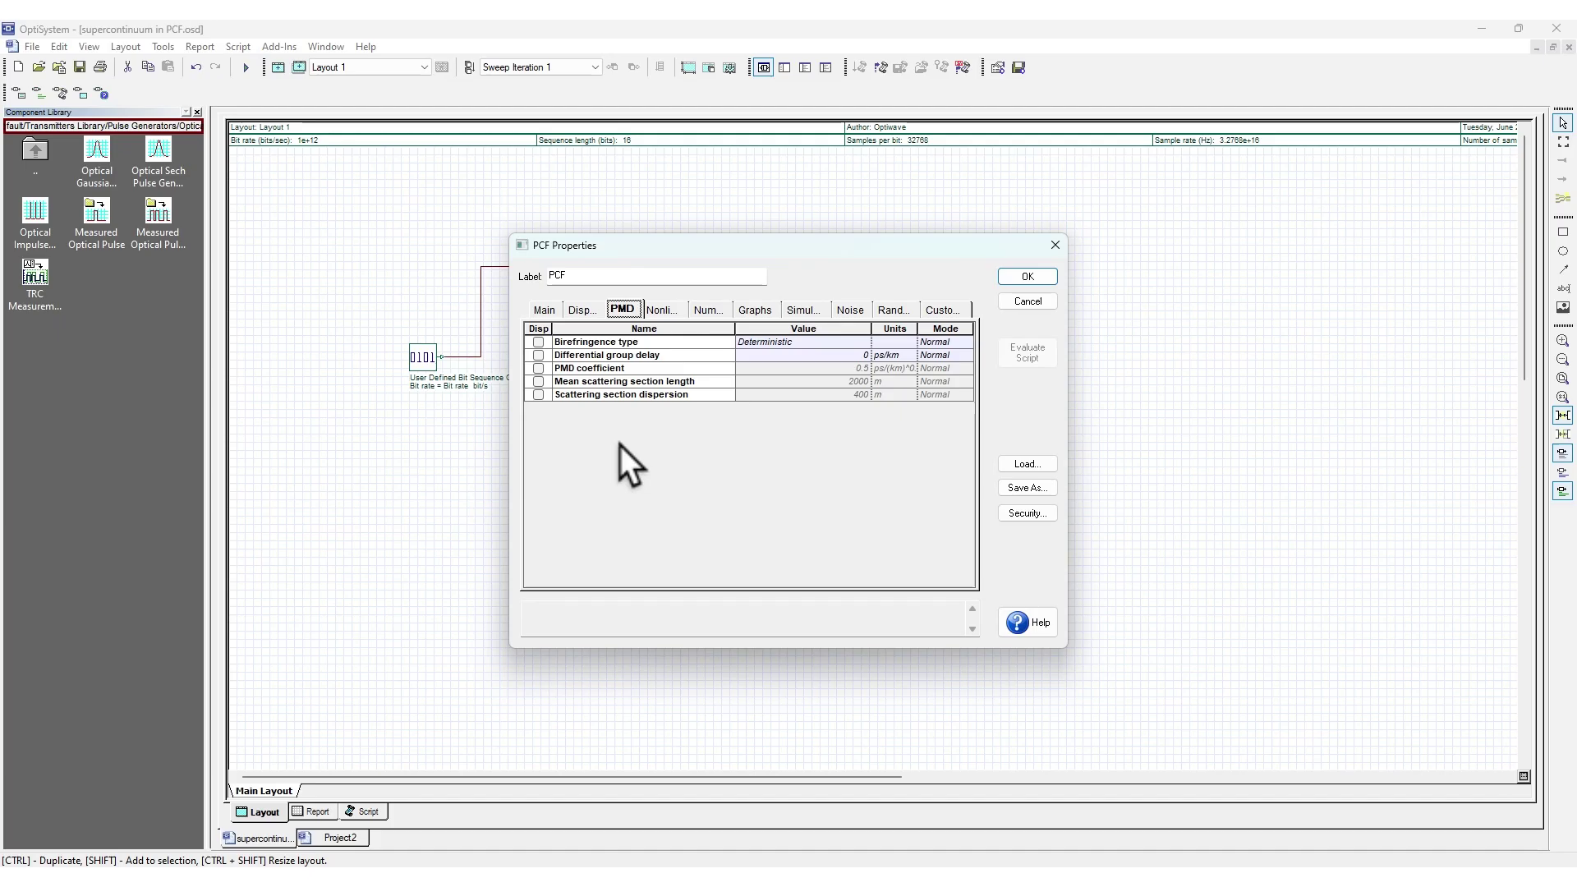
{"action": "left_click", "coordinate": [1058, 247]}
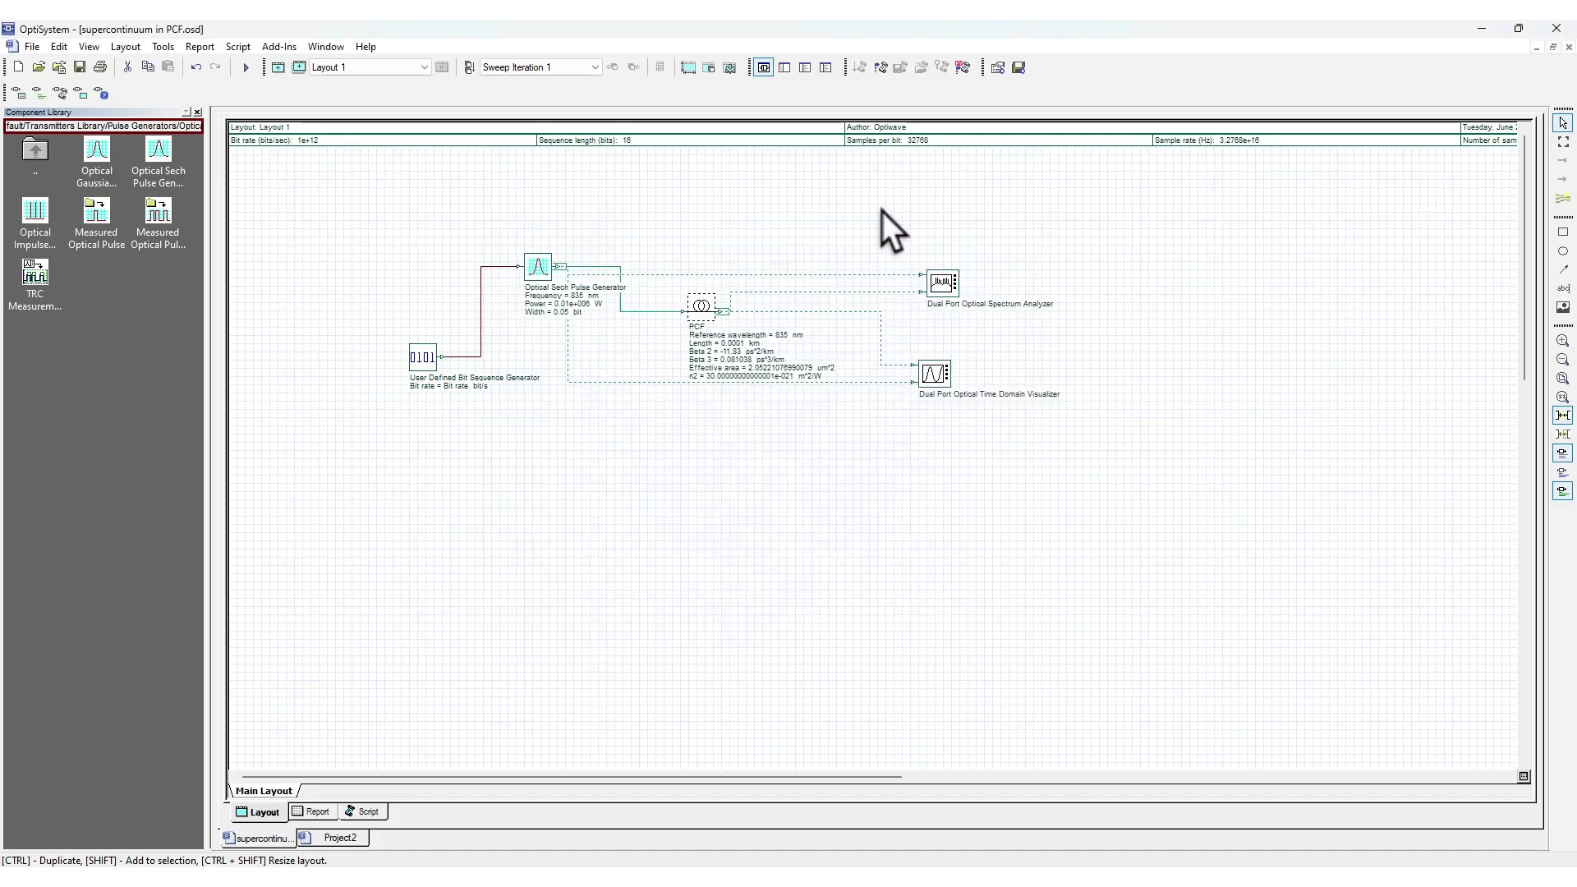
Run the supercontinuum simulation from the calculation dialog until all components complete
{"action": "left_click_drag", "start_coordinate": [882, 210], "coordinate": [703, 450]}
{"action": "left_click", "coordinate": [245, 67]}
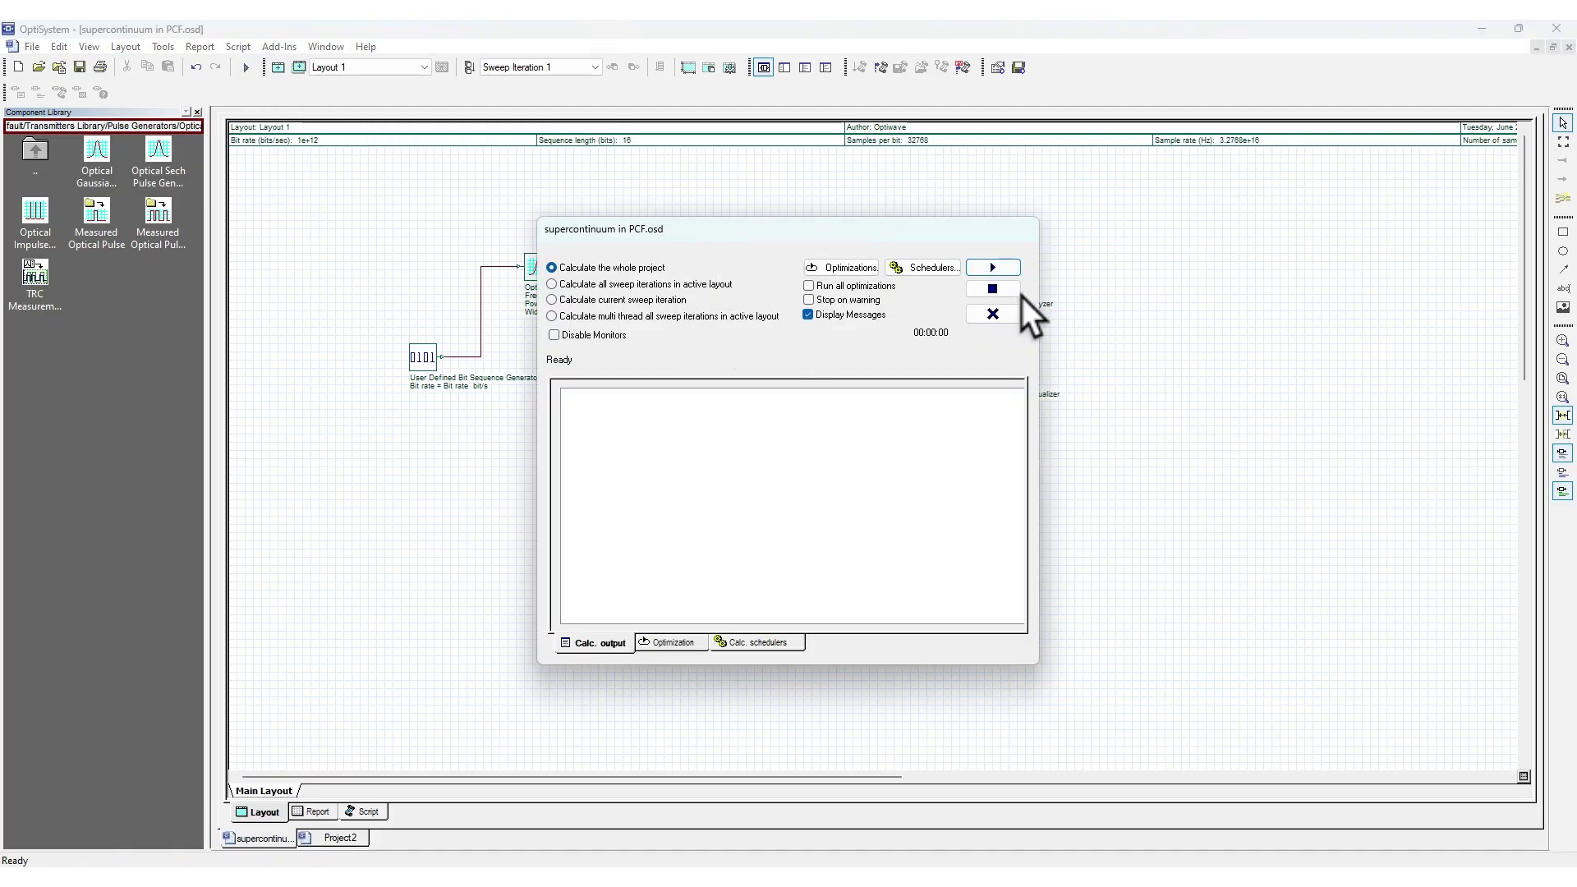
{"action": "left_click", "coordinate": [992, 314]}
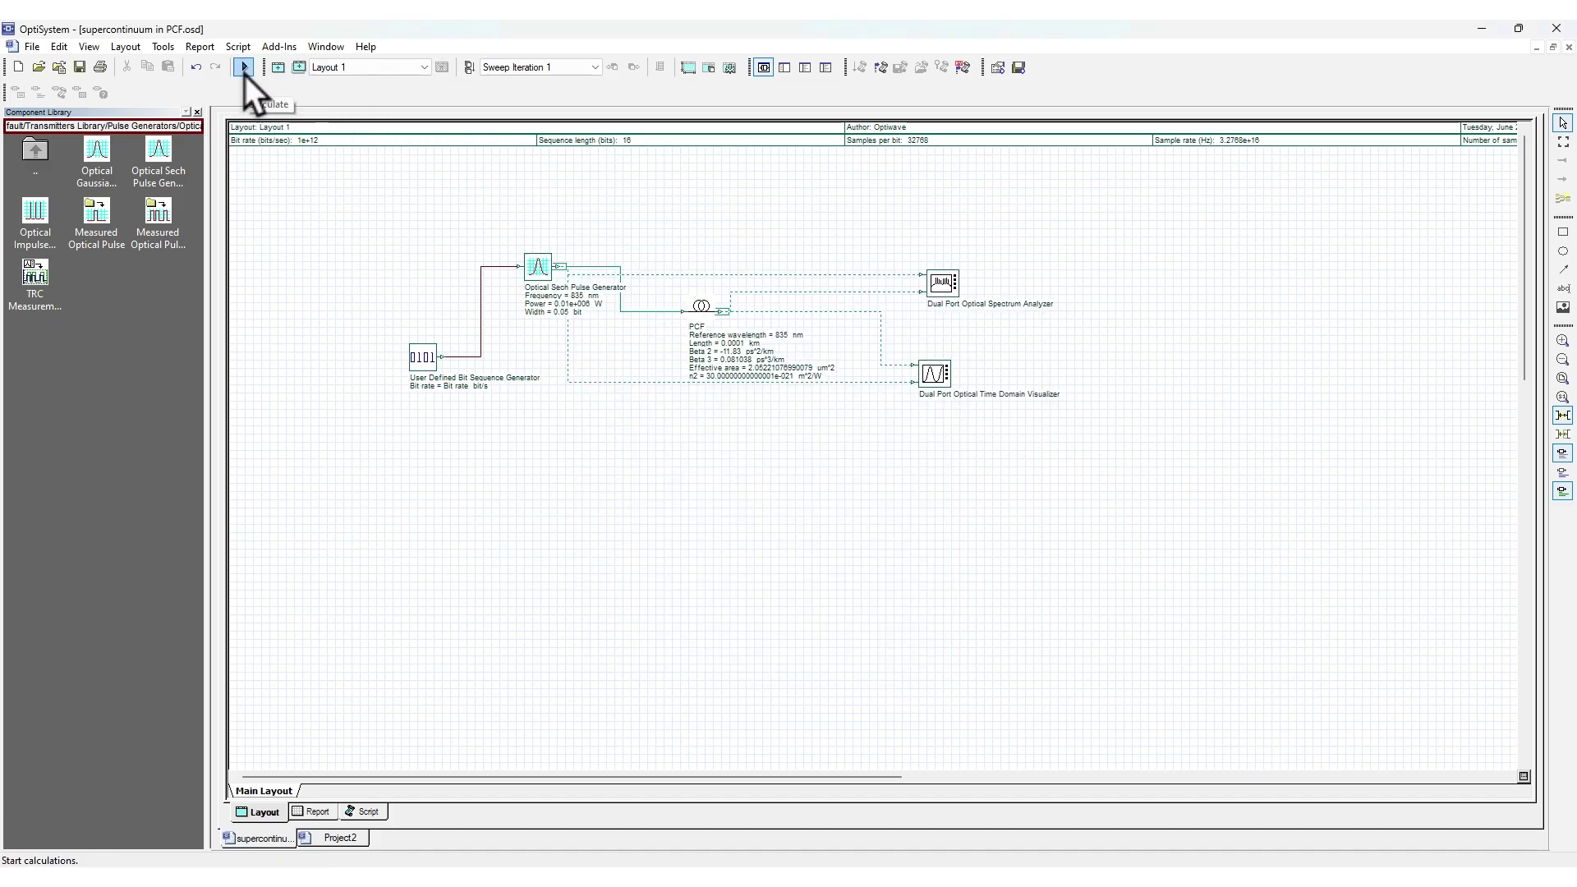
{"action": "left_click", "coordinate": [245, 72]}
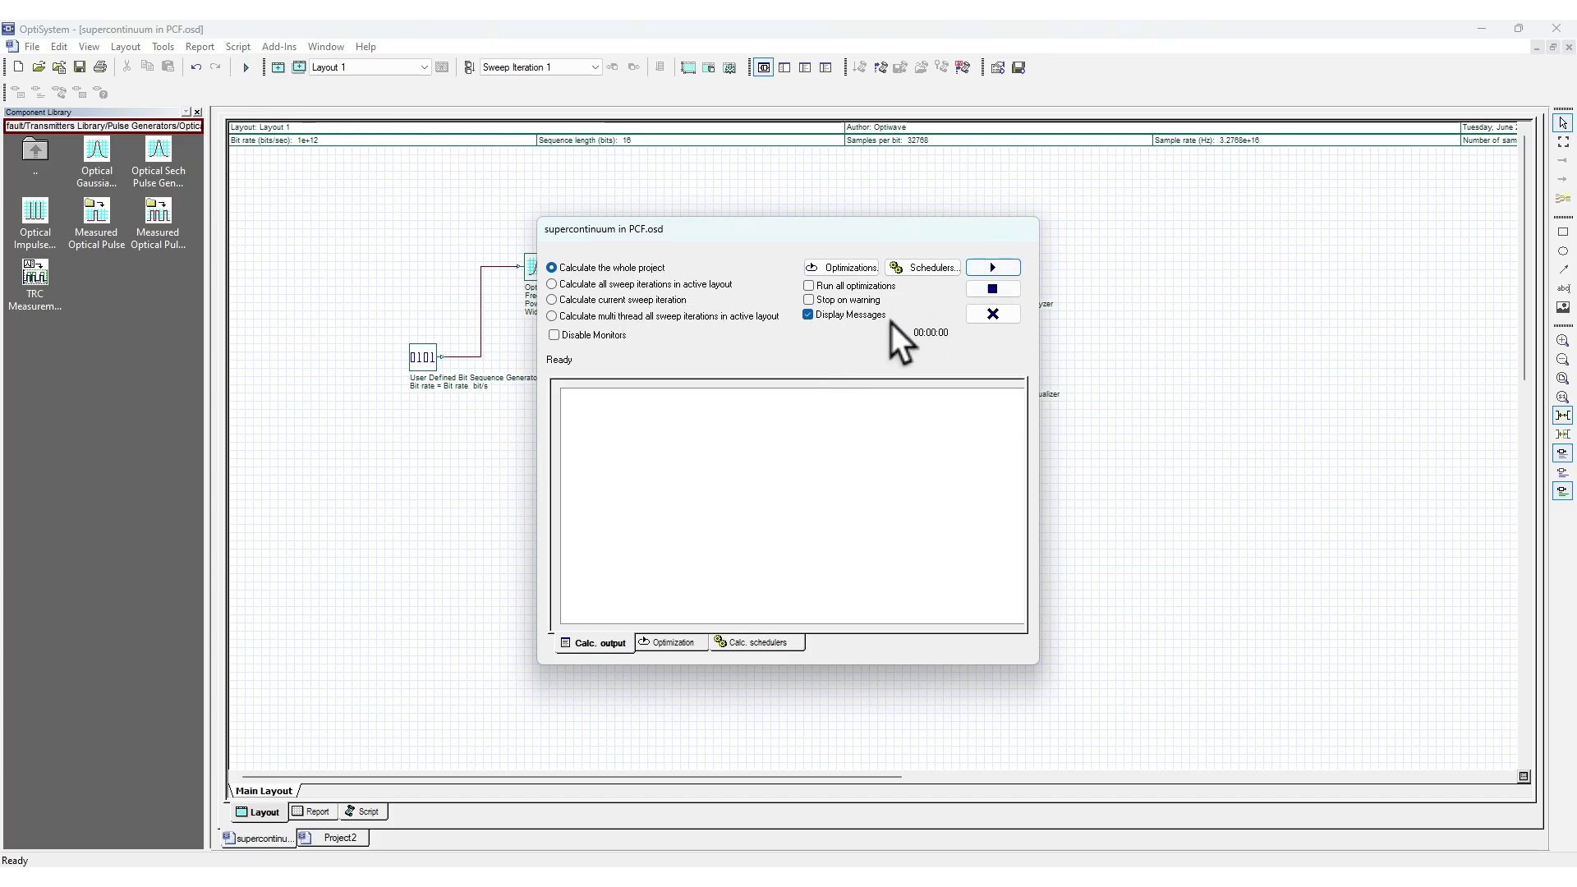
{"action": "left_click", "coordinate": [990, 269]}
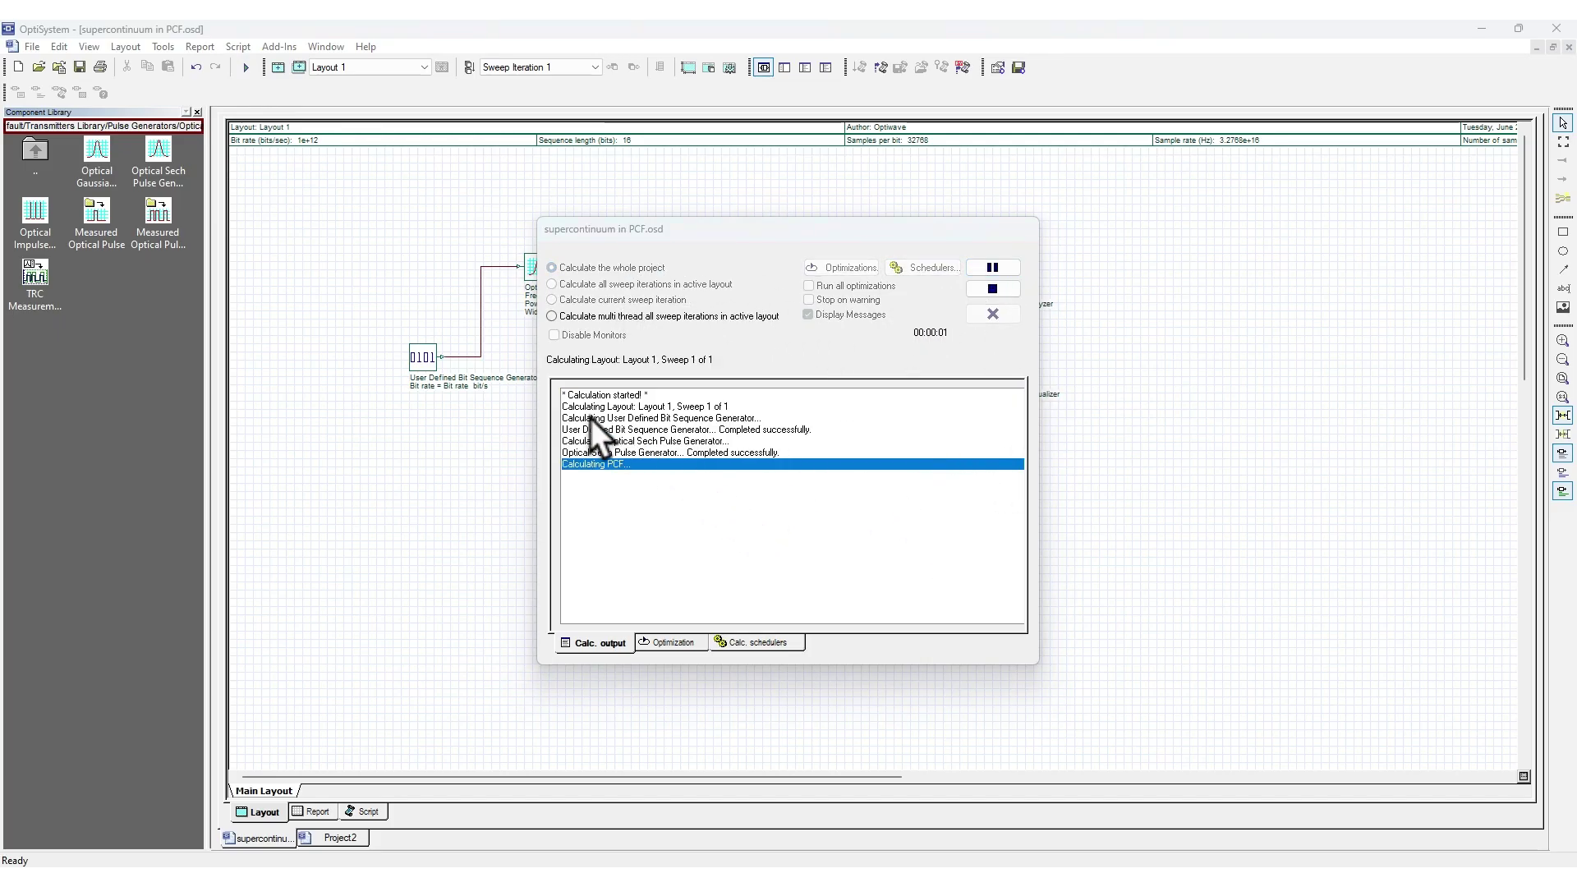
{"action": "left_click_drag", "start_coordinate": [650, 410], "coordinate": [634, 470]}
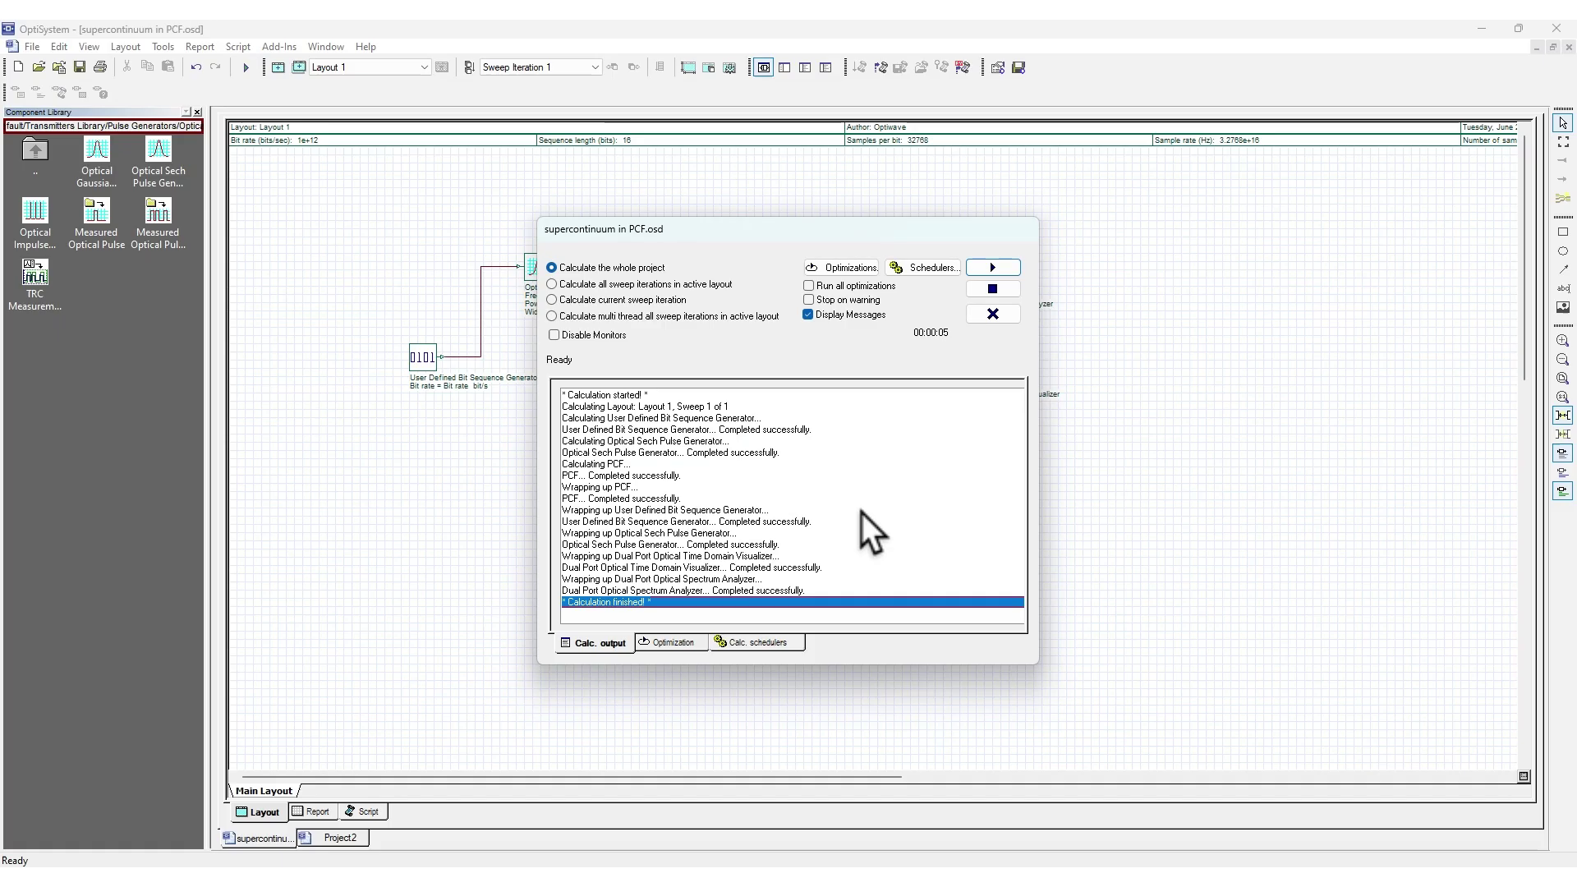
Open the Dual Port Optical Spectrum Analyzer in Power Double View, moved right to reveal the PCF
{"action": "left_click", "coordinate": [1011, 312]}
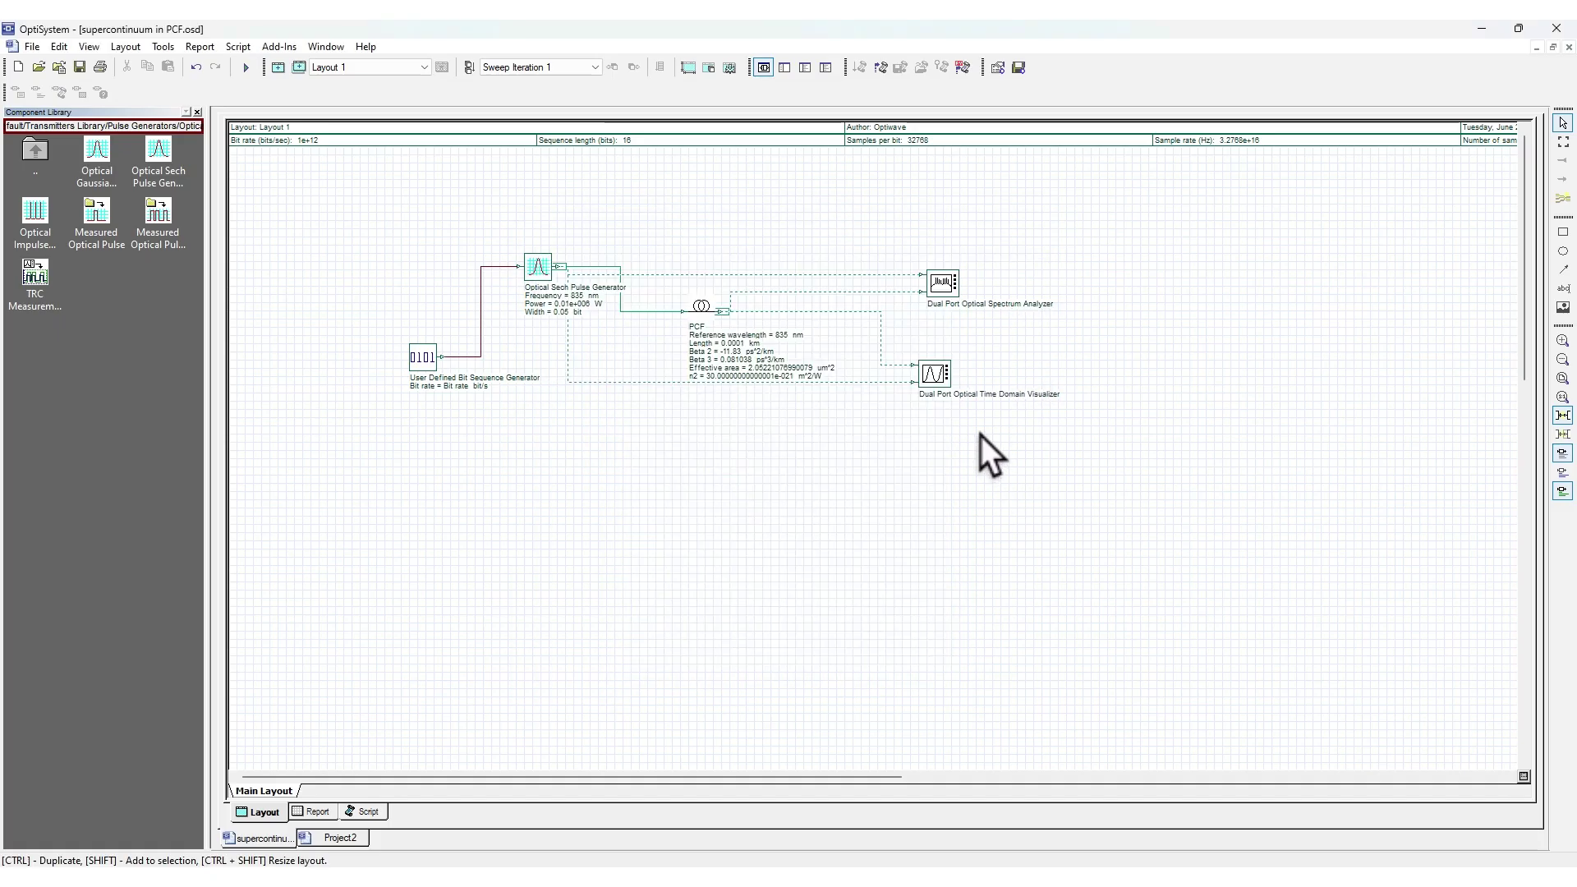
{"action": "mouse_move", "coordinate": [944, 288]}
{"action": "left_mouse_down"}
{"action": "mouse_move", "coordinate": [977, 298]}
{"action": "mouse_move", "coordinate": [960, 296]}
{"action": "left_mouse_up"}
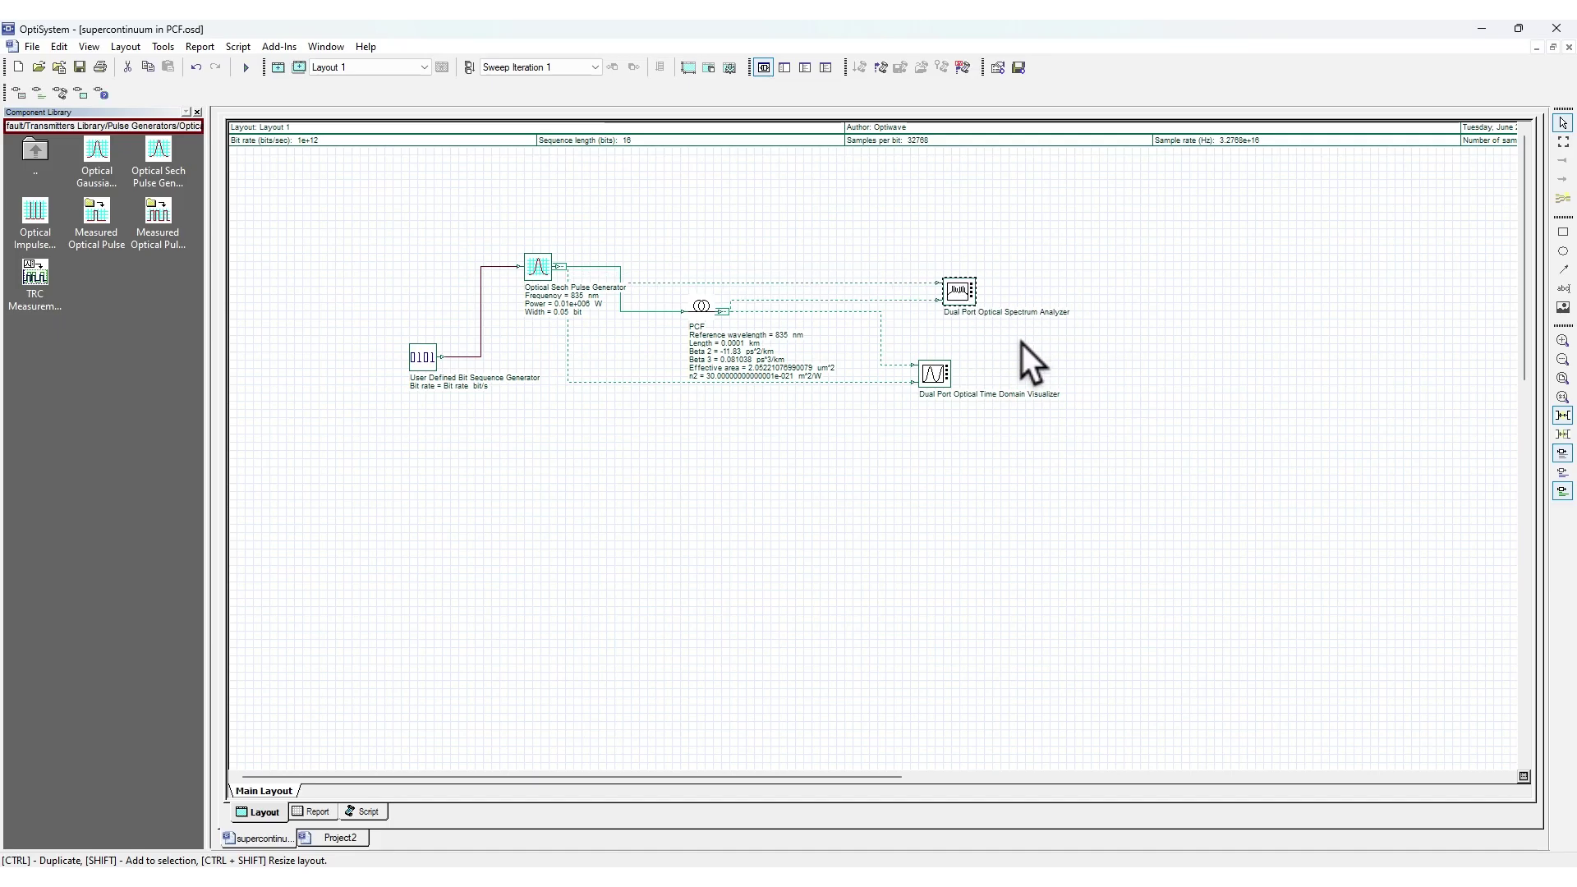
{"action": "double_click", "coordinate": [964, 293]}
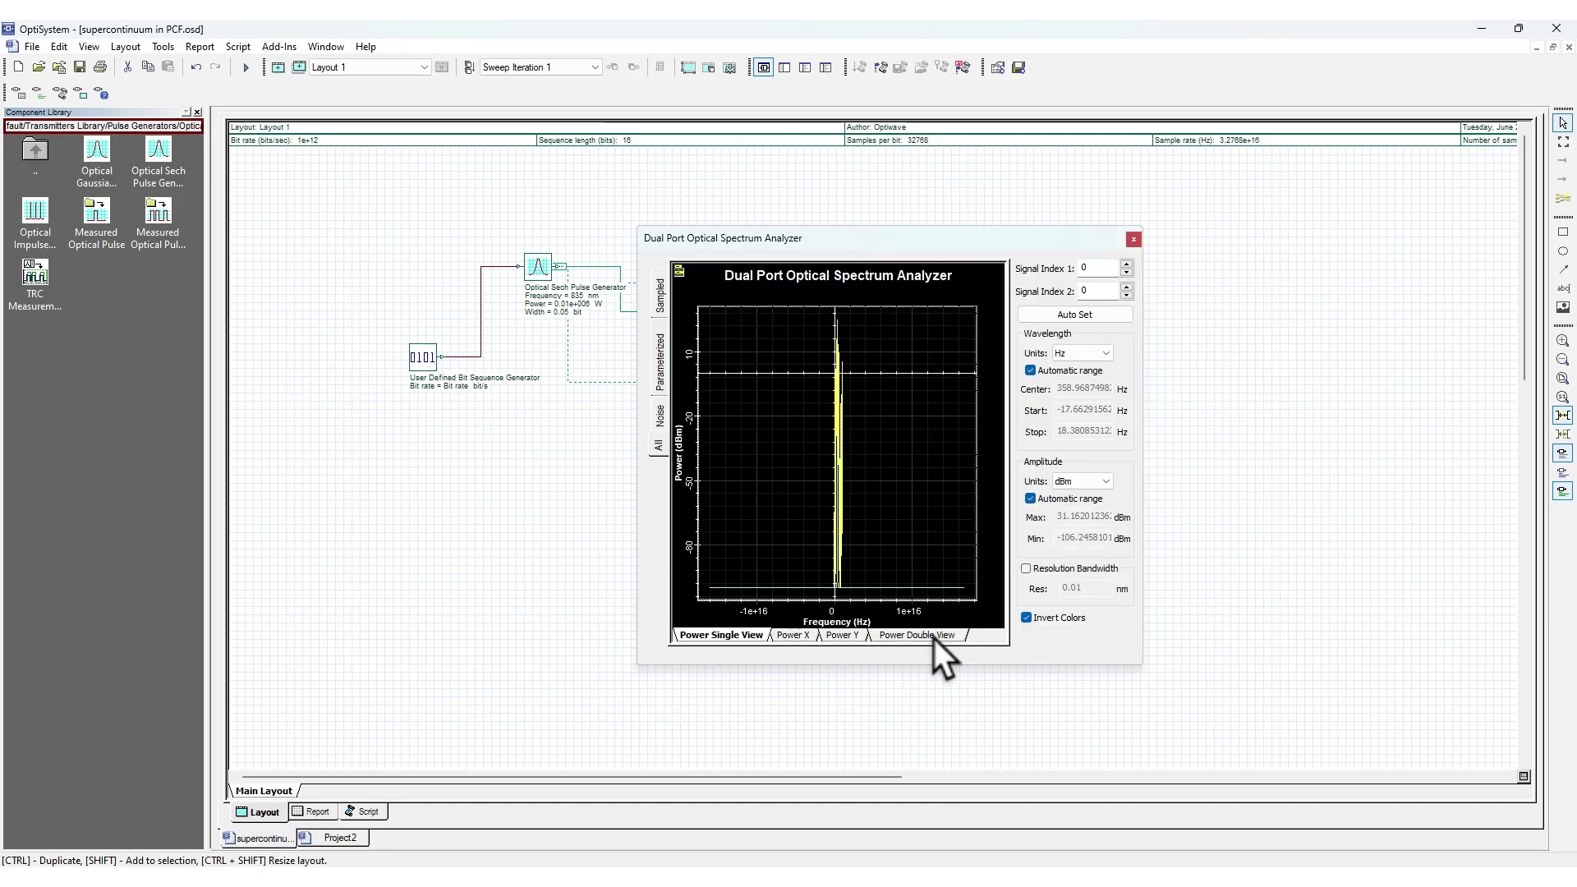
{"action": "left_click", "coordinate": [934, 636]}
{"action": "left_click_drag", "start_coordinate": [914, 248], "coordinate": [915, 246]}
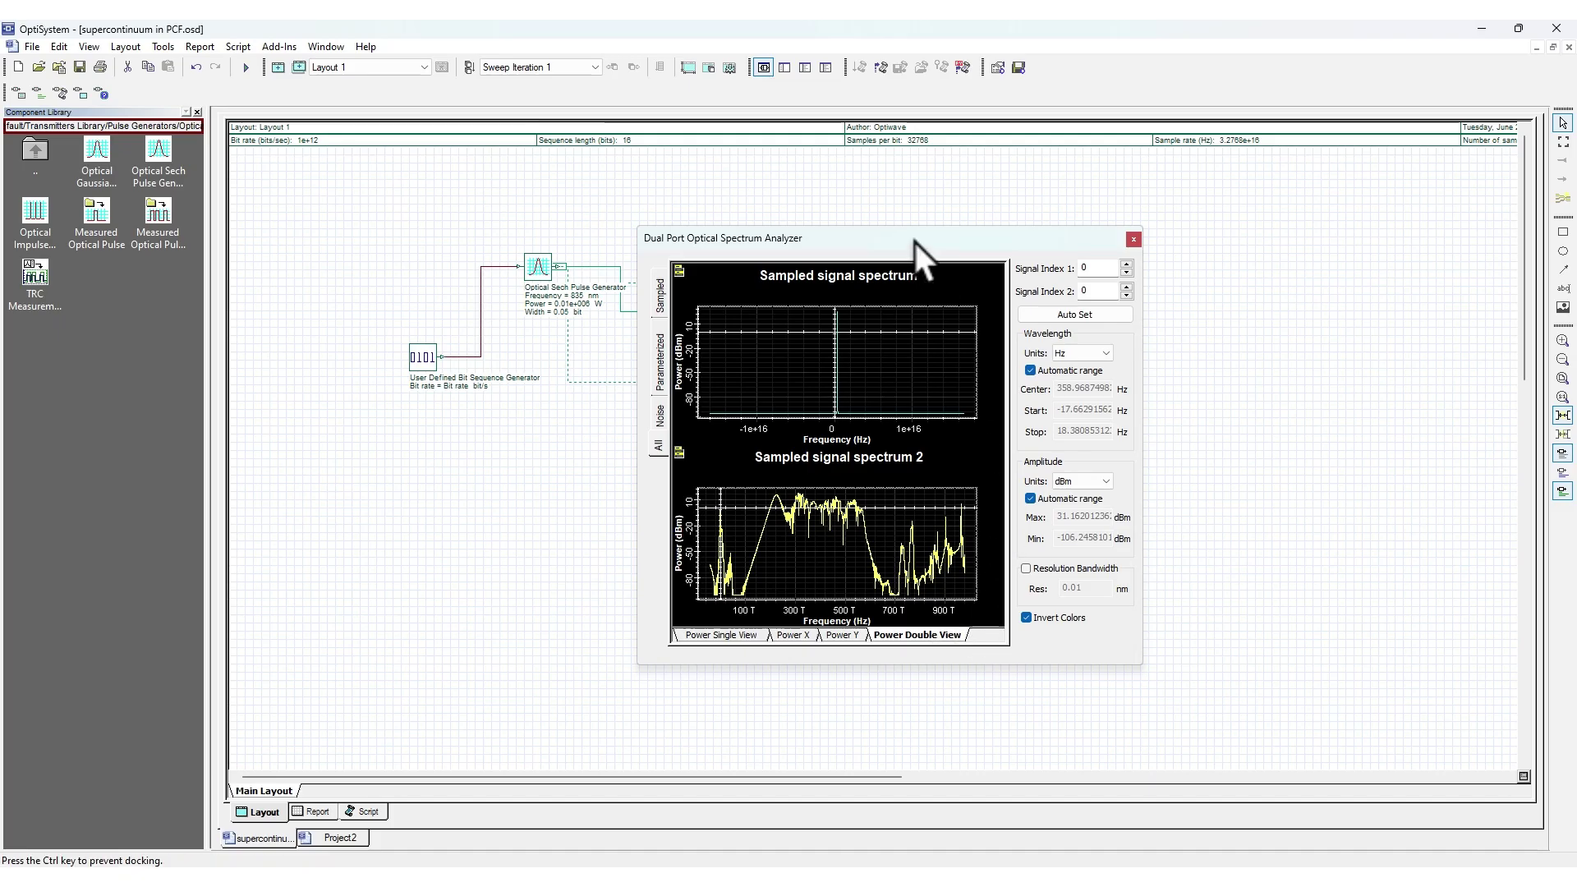
{"action": "left_click_drag", "start_coordinate": [1204, 274], "coordinate": [1081, 307]}
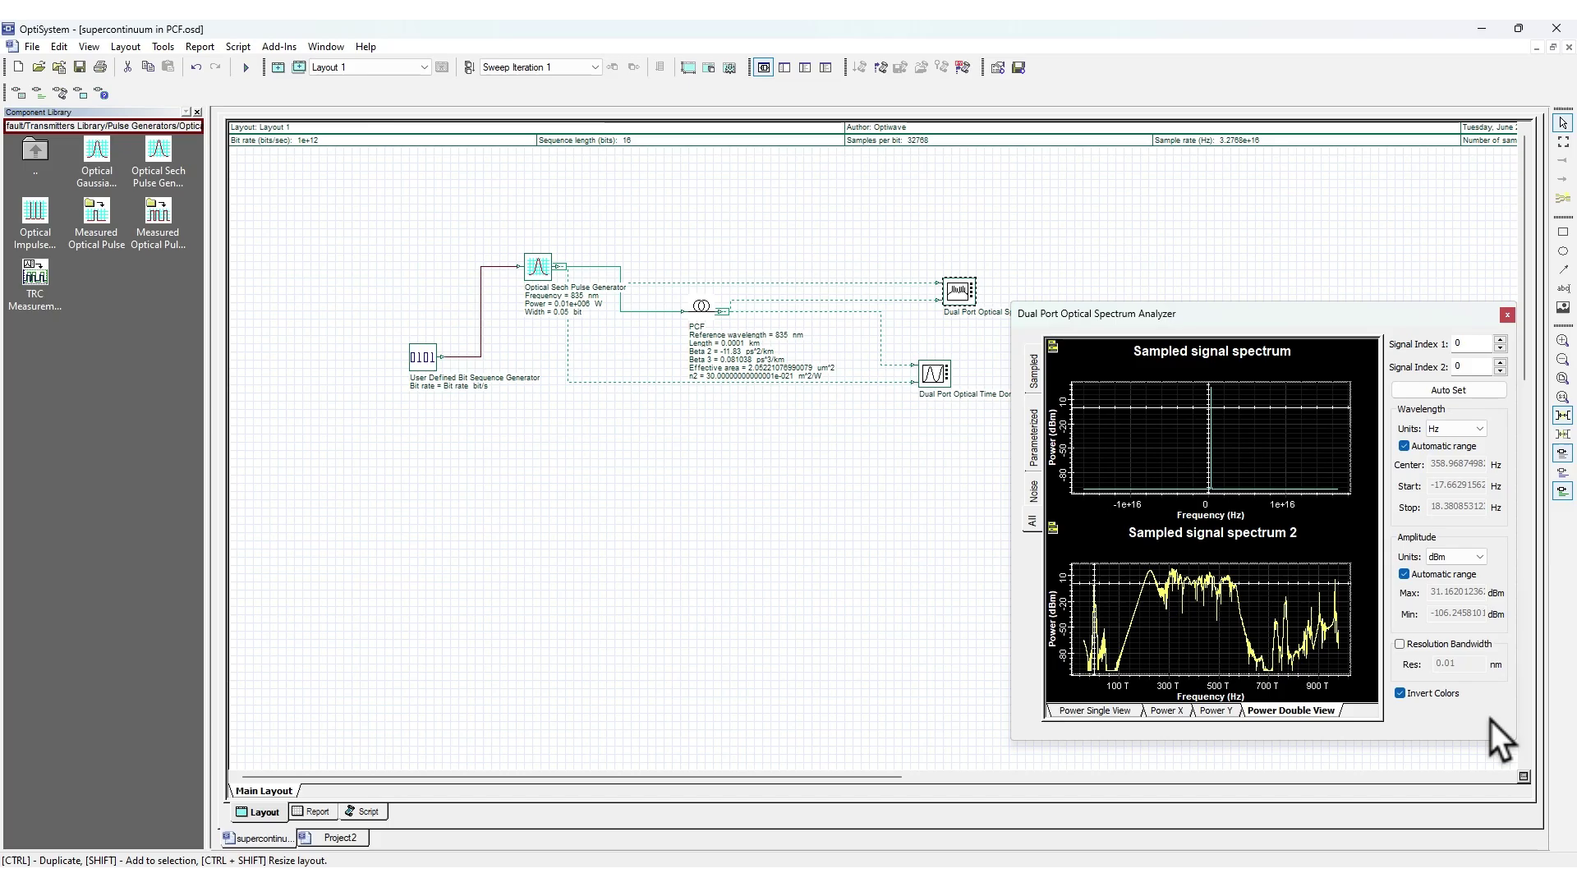
Auto Set the spectrum plot, restore the double view, close the analyzer, and go up a library level
{"action": "left_click", "coordinate": [1453, 391]}
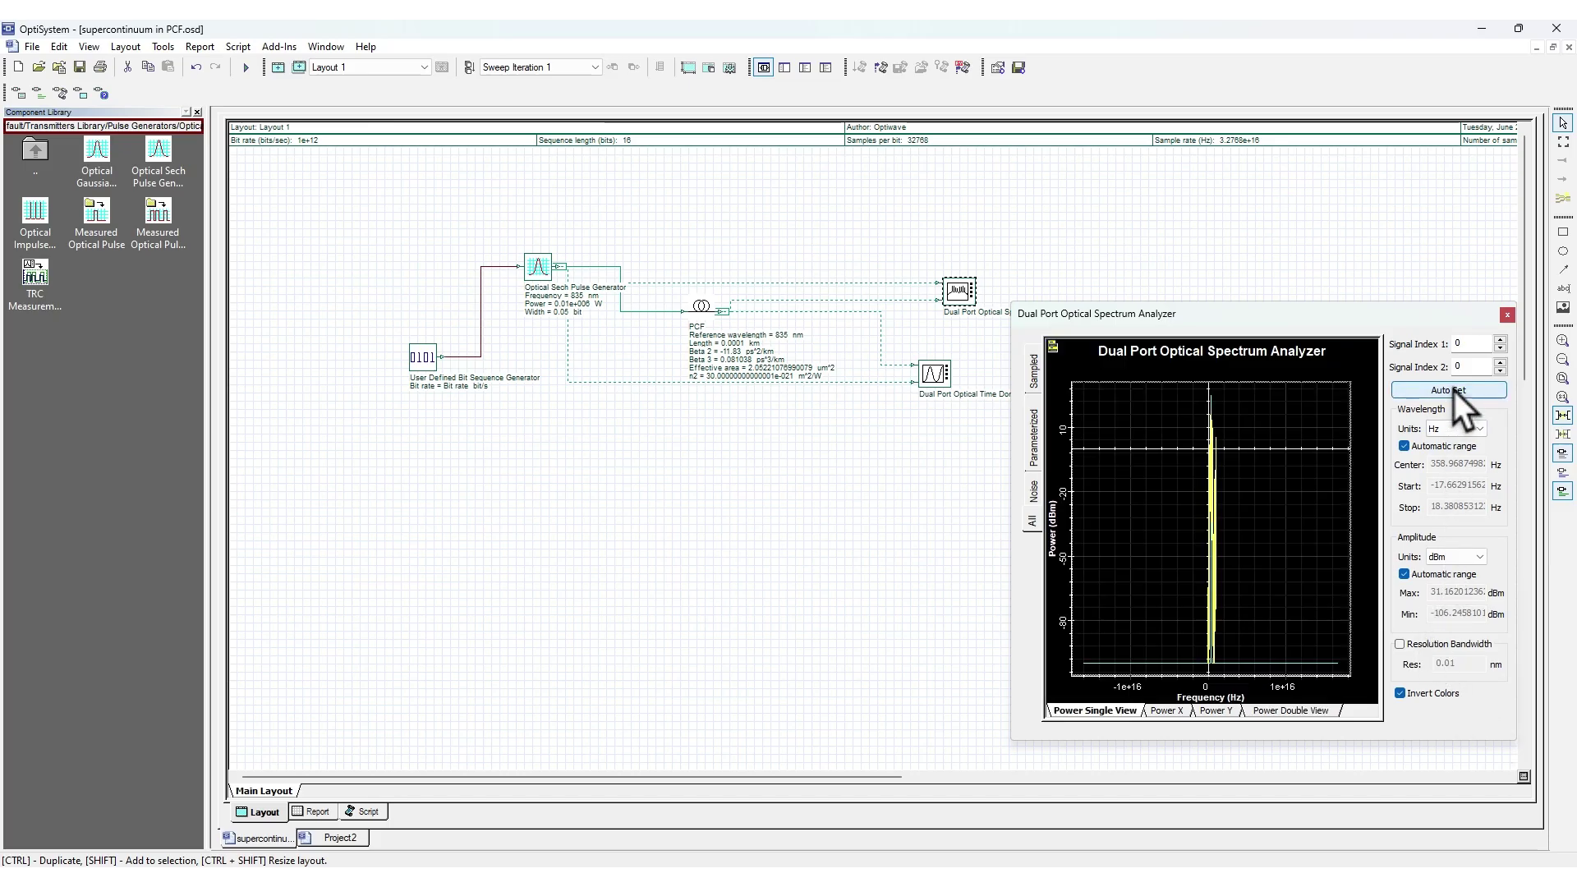
{"action": "left_click", "coordinate": [1302, 712]}
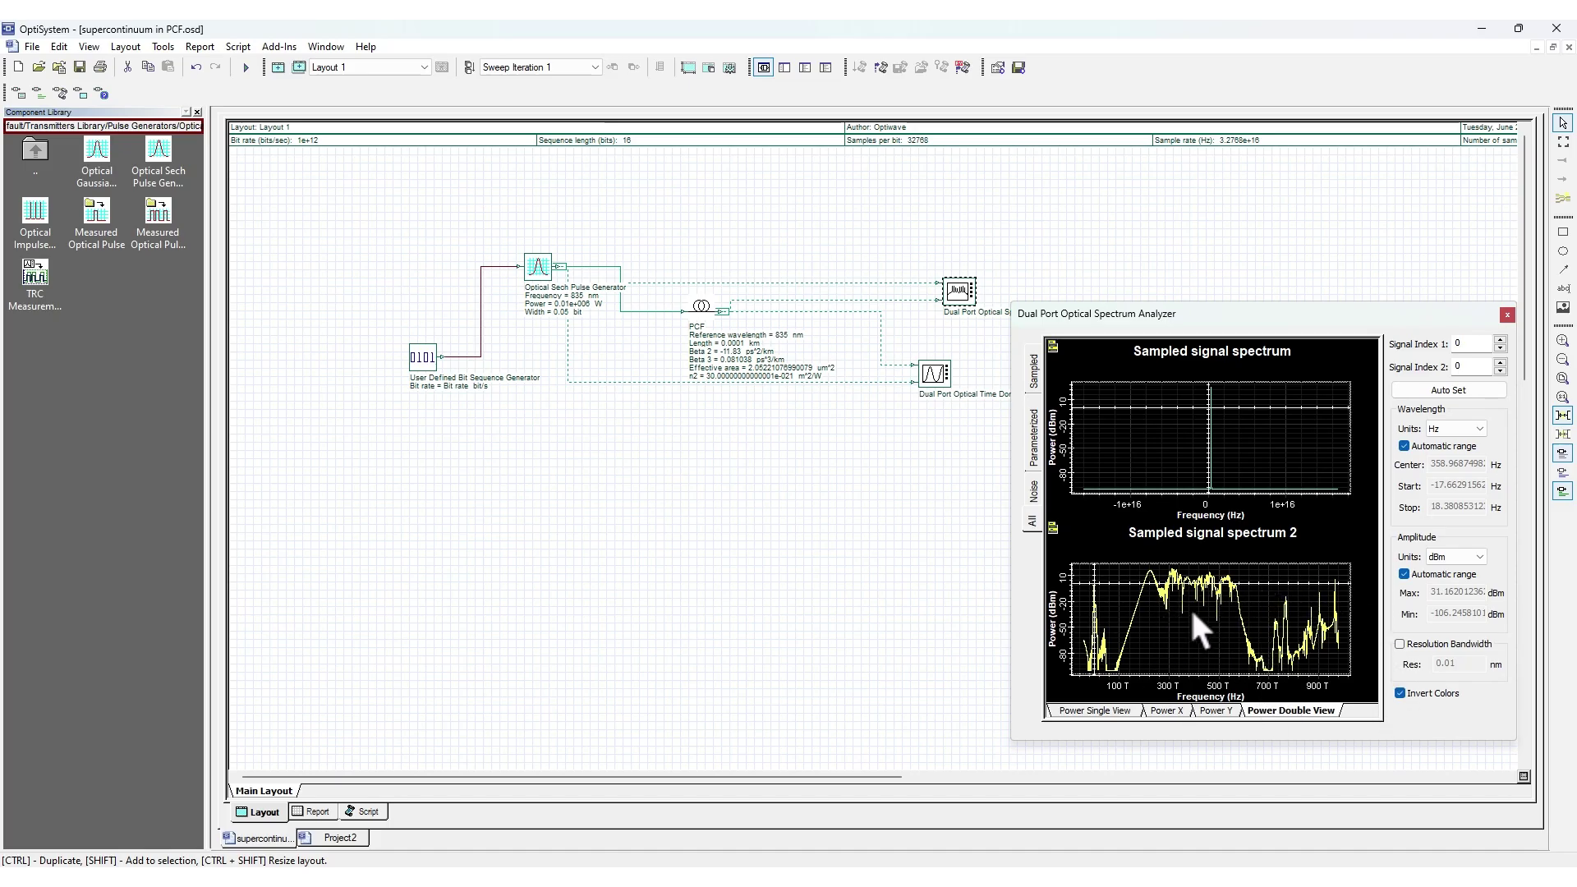
{"action": "left_click", "coordinate": [1507, 313]}
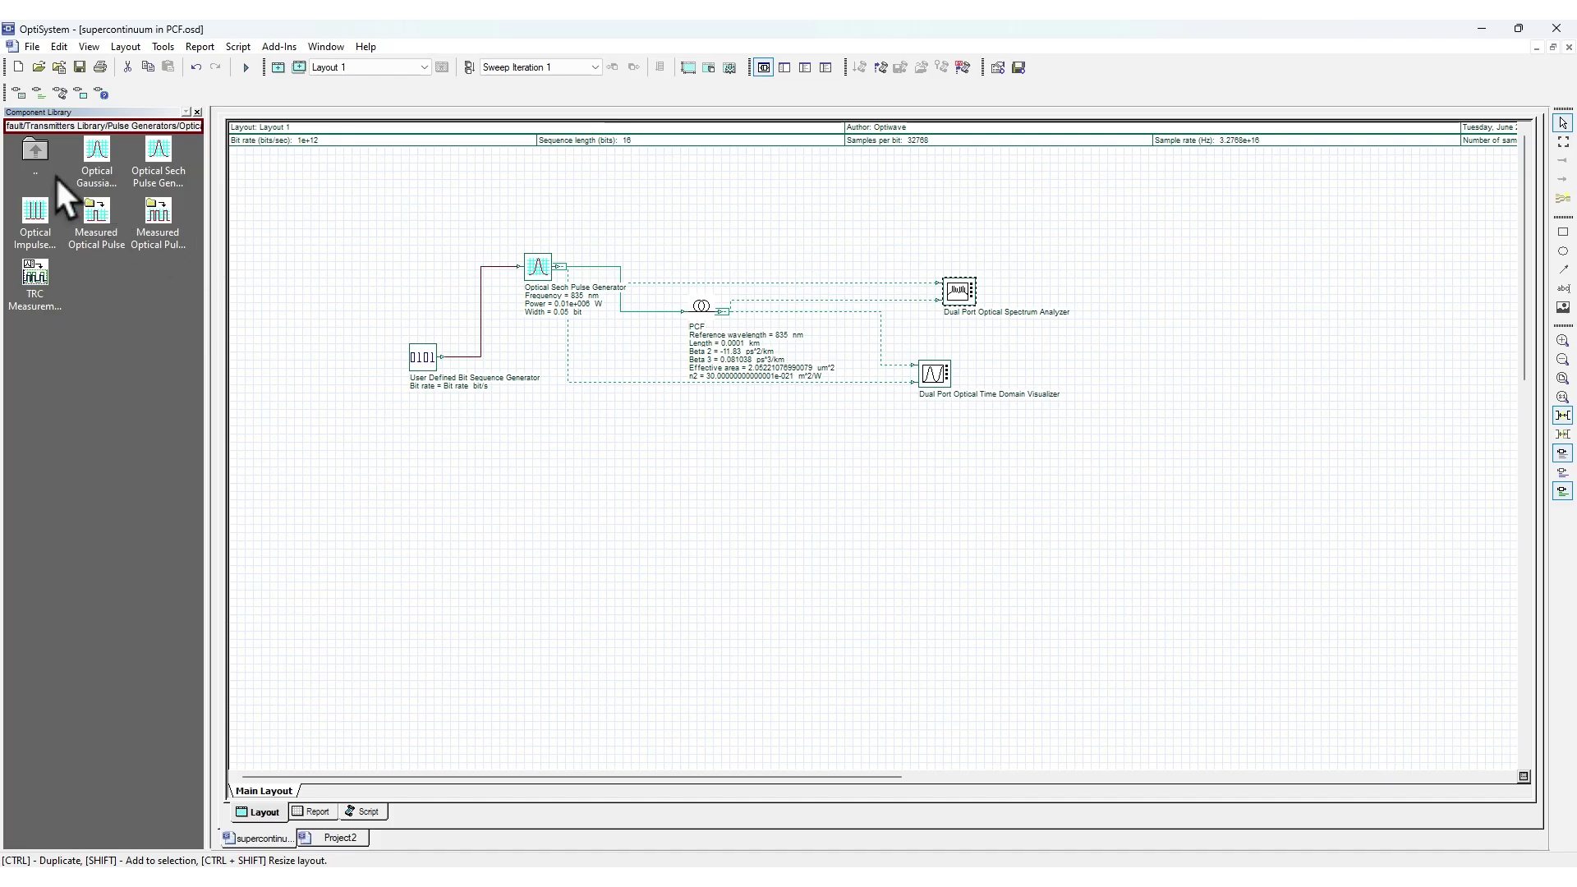
{"action": "double_click", "coordinate": [36, 154]}
Place two Optical Time Domain Visualizers from Default/Visualizer Library/Optical below the PCF and on its output
{"action": "double_click", "coordinate": [36, 154]}
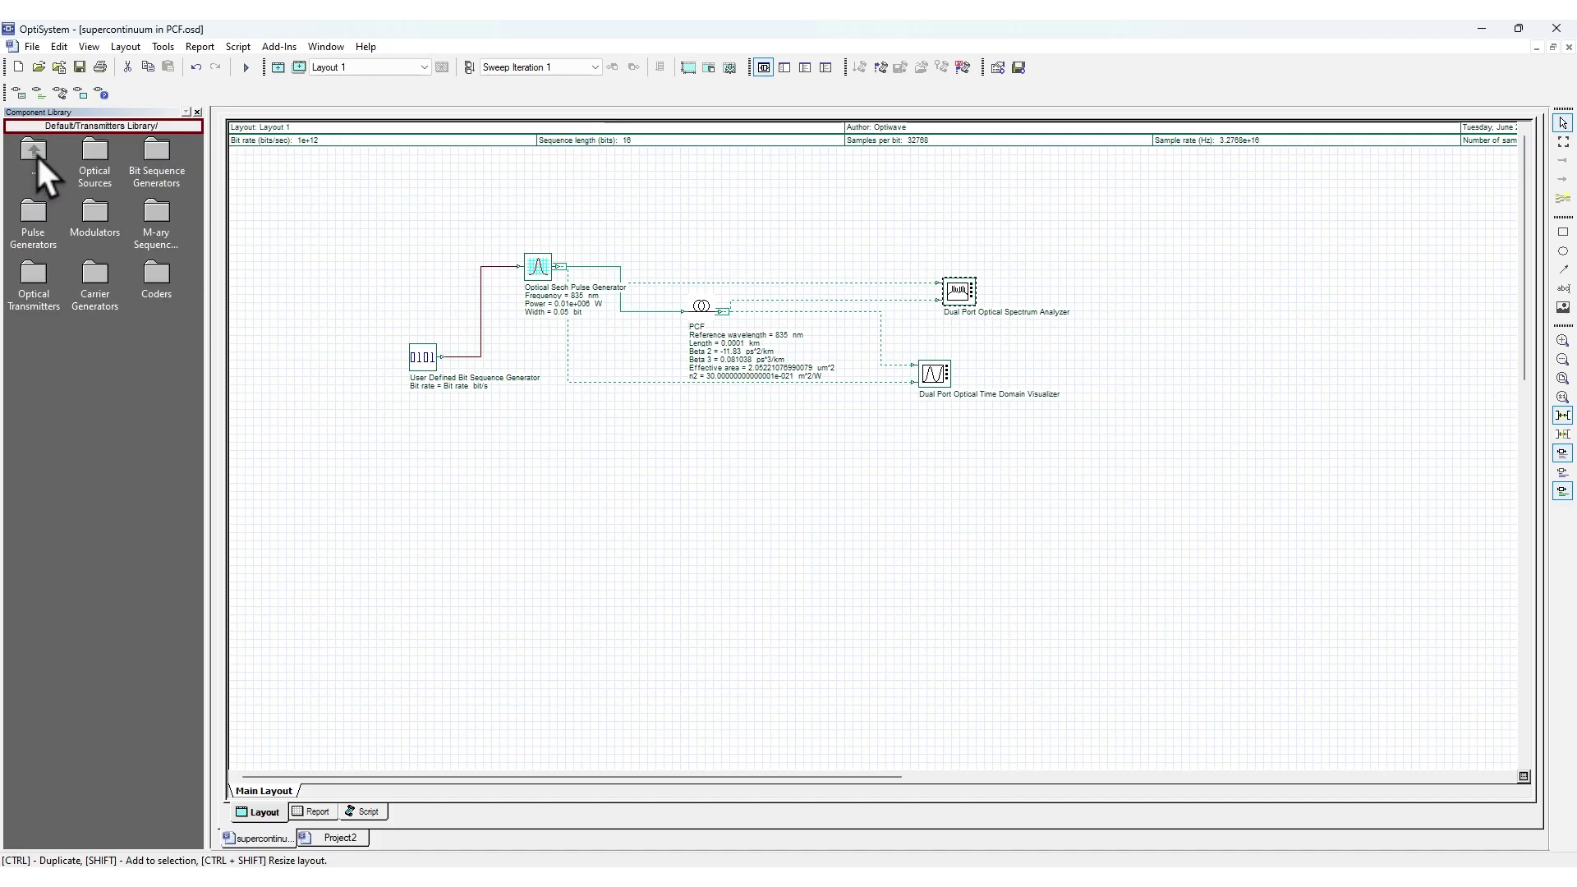
{"action": "double_click", "coordinate": [34, 142]}
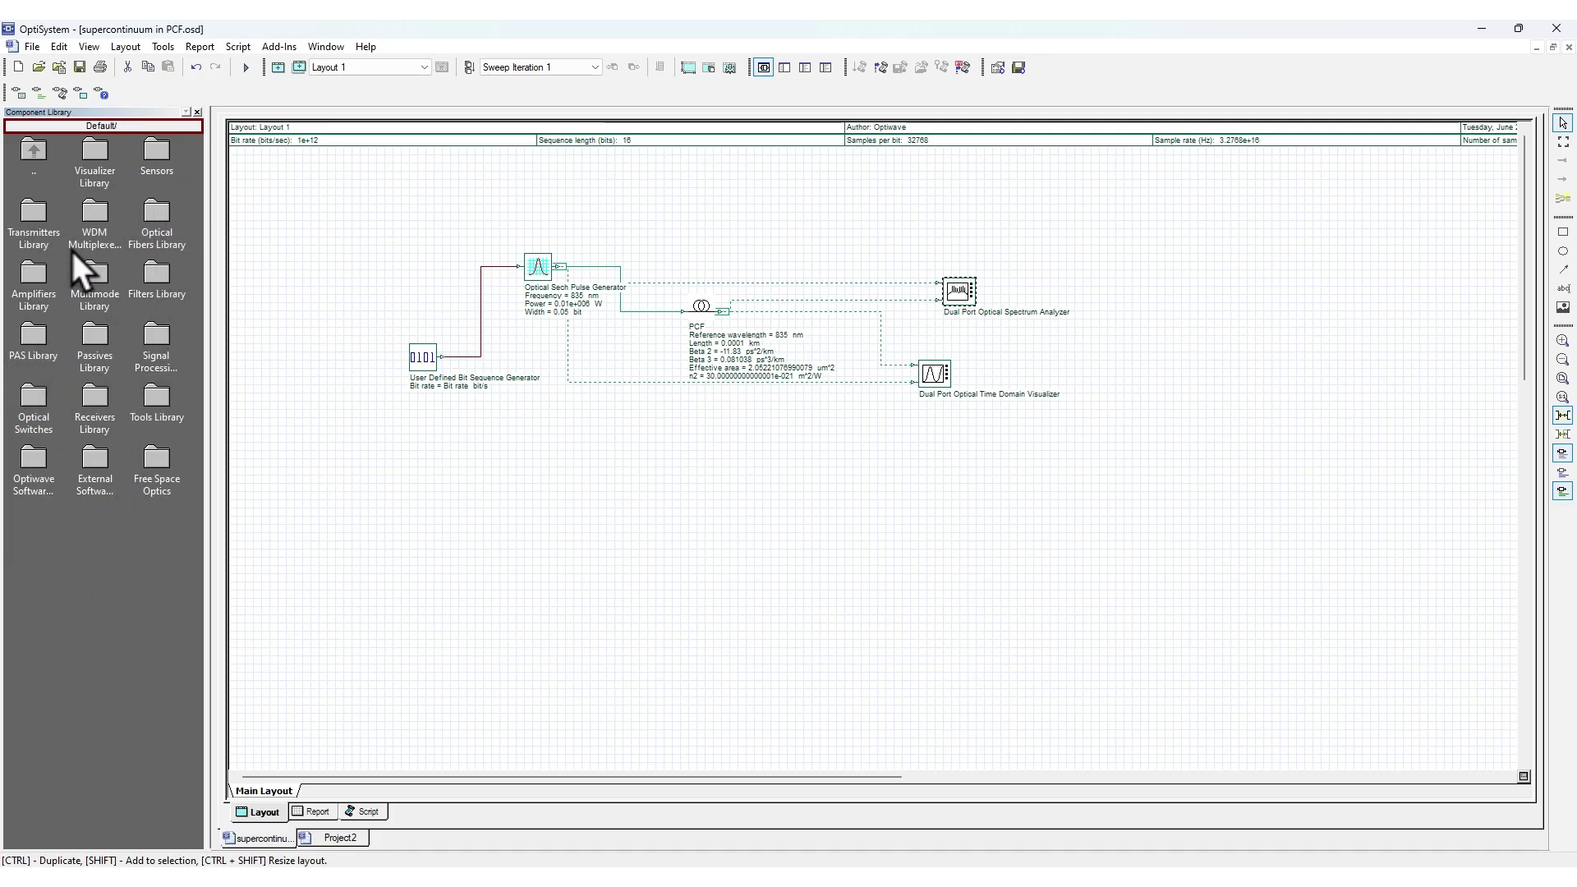
{"action": "double_click", "coordinate": [26, 146]}
{"action": "double_click", "coordinate": [31, 159]}
{"action": "double_click", "coordinate": [97, 154]}
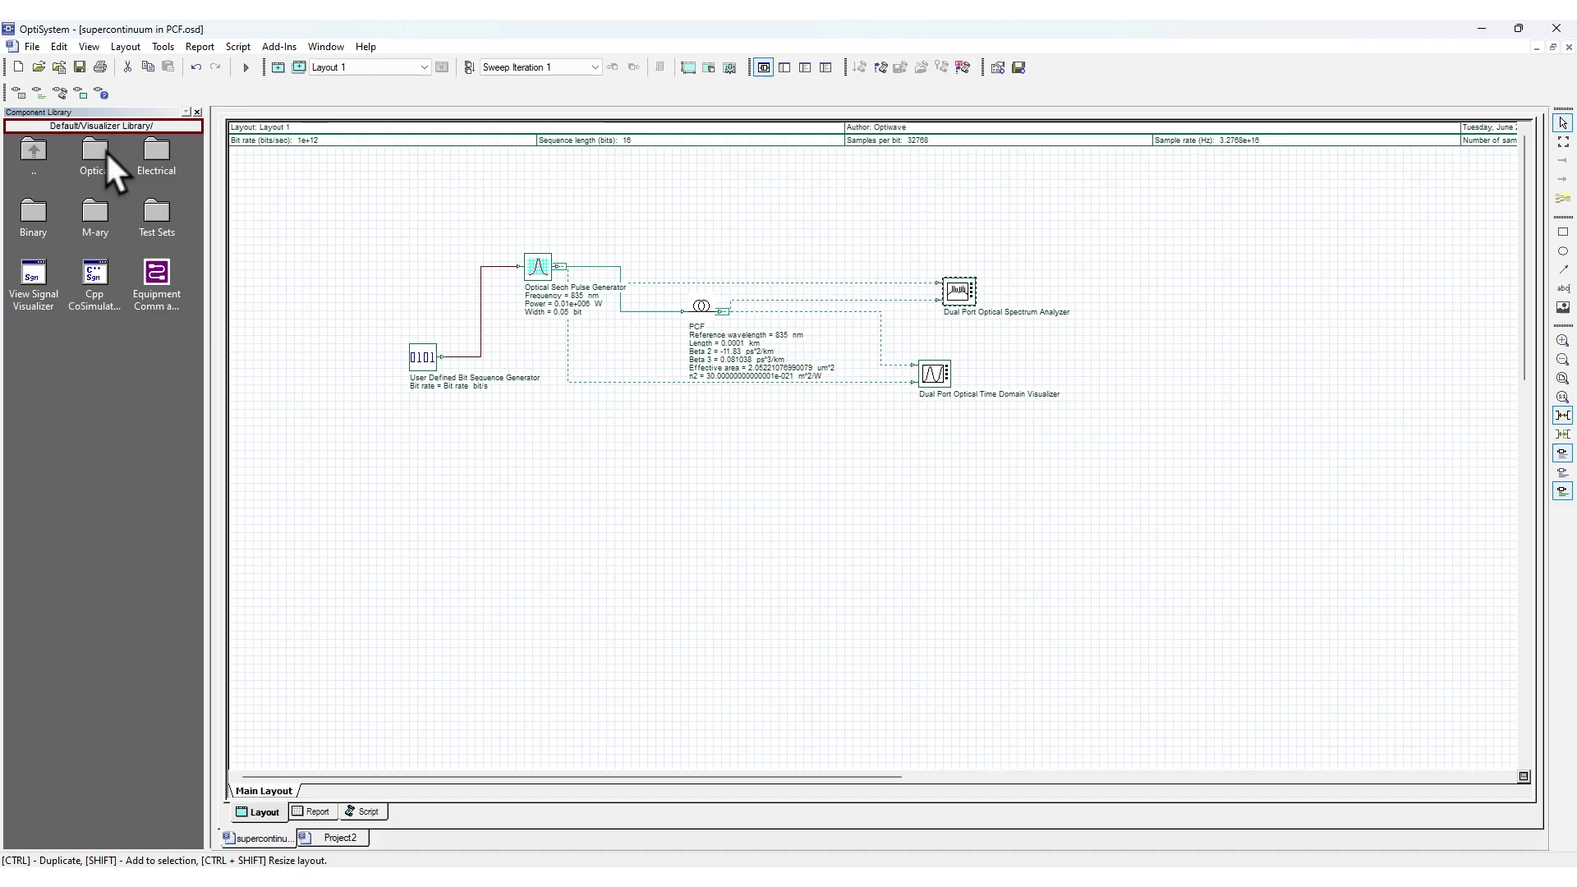
{"action": "double_click", "coordinate": [98, 149]}
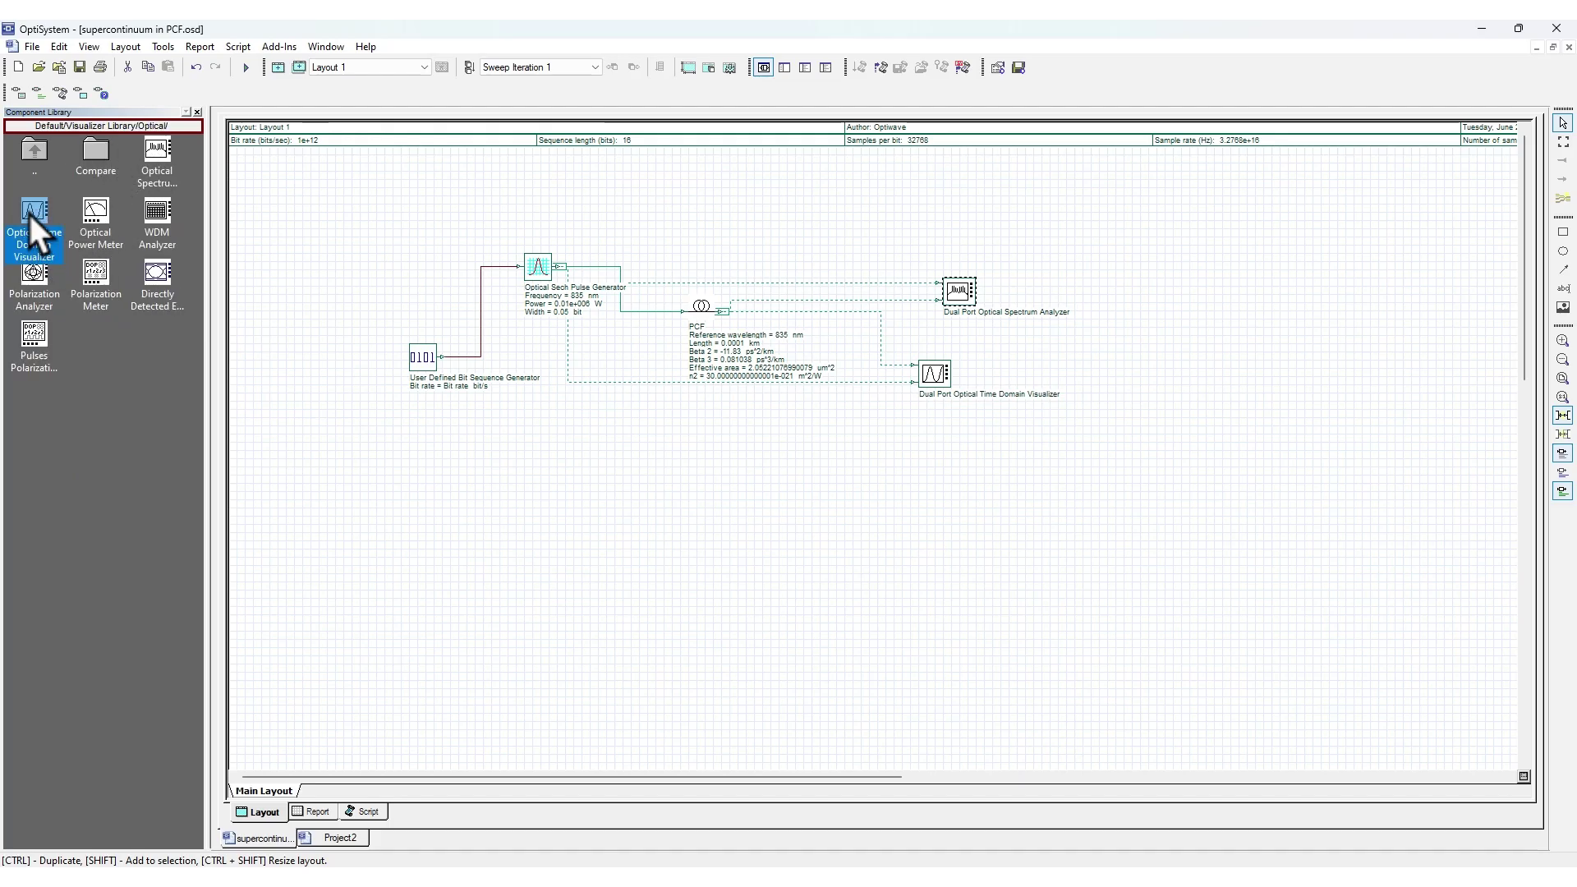
{"action": "left_click_drag", "start_coordinate": [28, 210], "coordinate": [656, 437]}
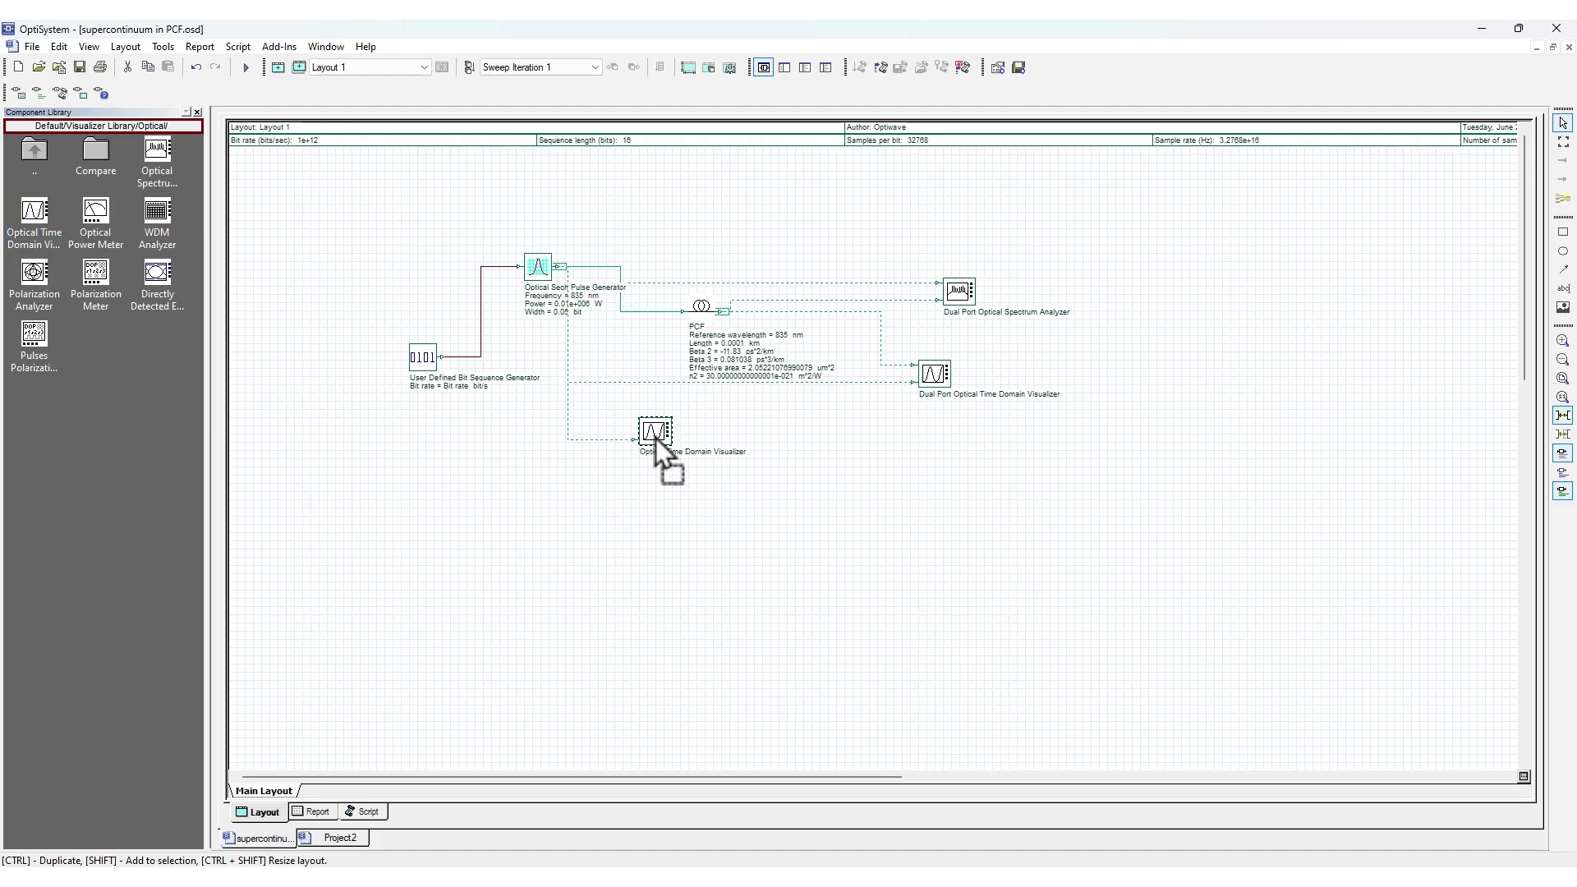
{"action": "left_click", "coordinate": [685, 564]}
{"action": "left_click_drag", "start_coordinate": [39, 234], "coordinate": [825, 436]}
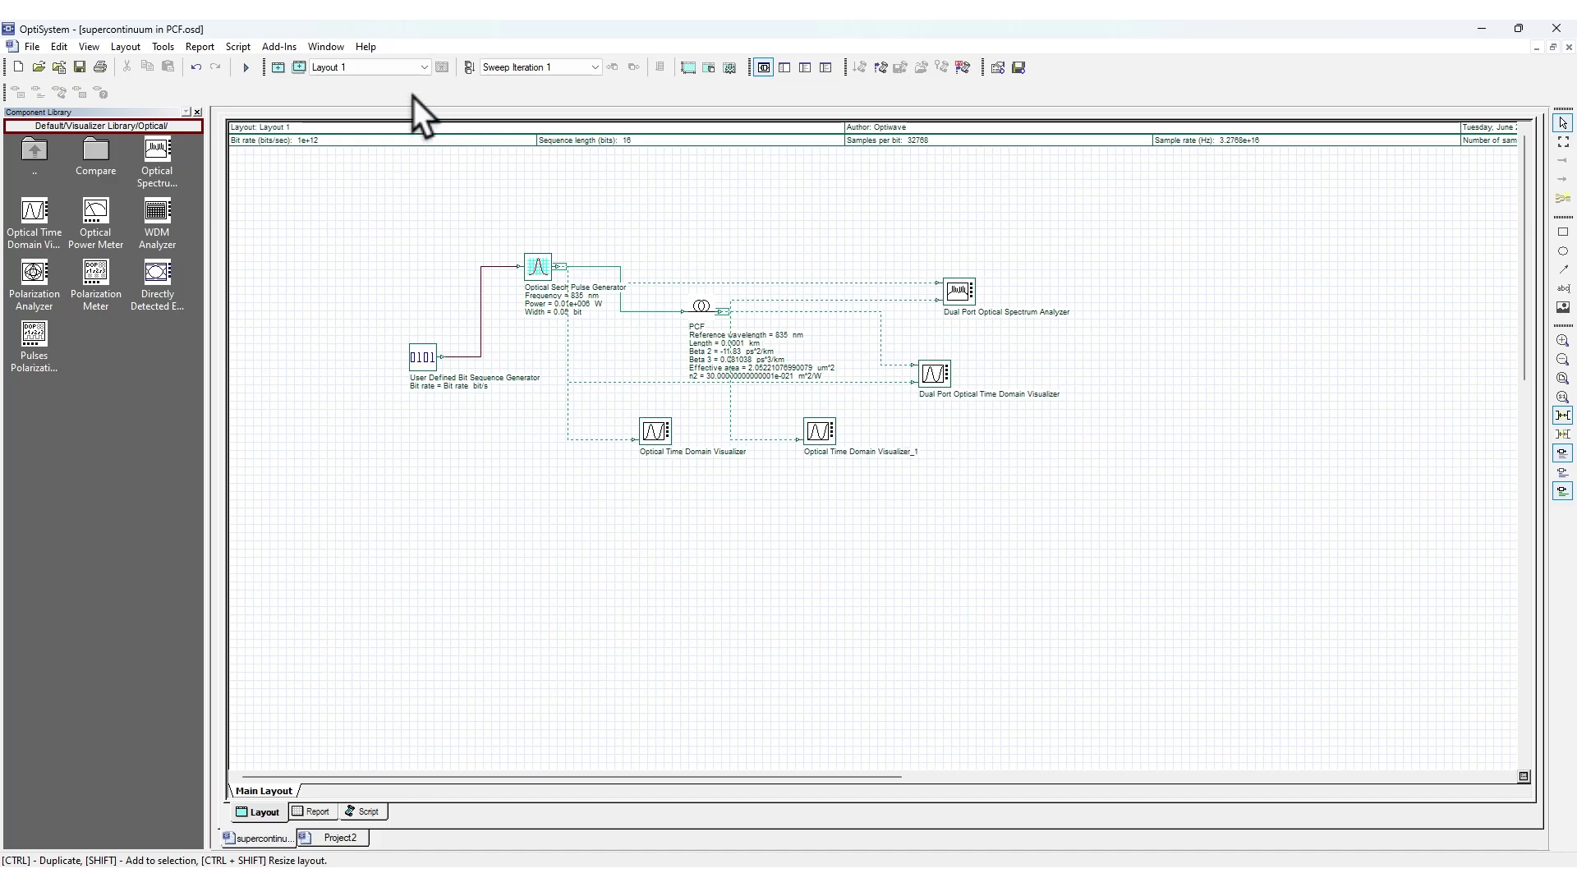
Rerun the simulation with the two new visualizers connected
{"action": "left_click", "coordinate": [245, 67]}
{"action": "left_click", "coordinate": [992, 267]}
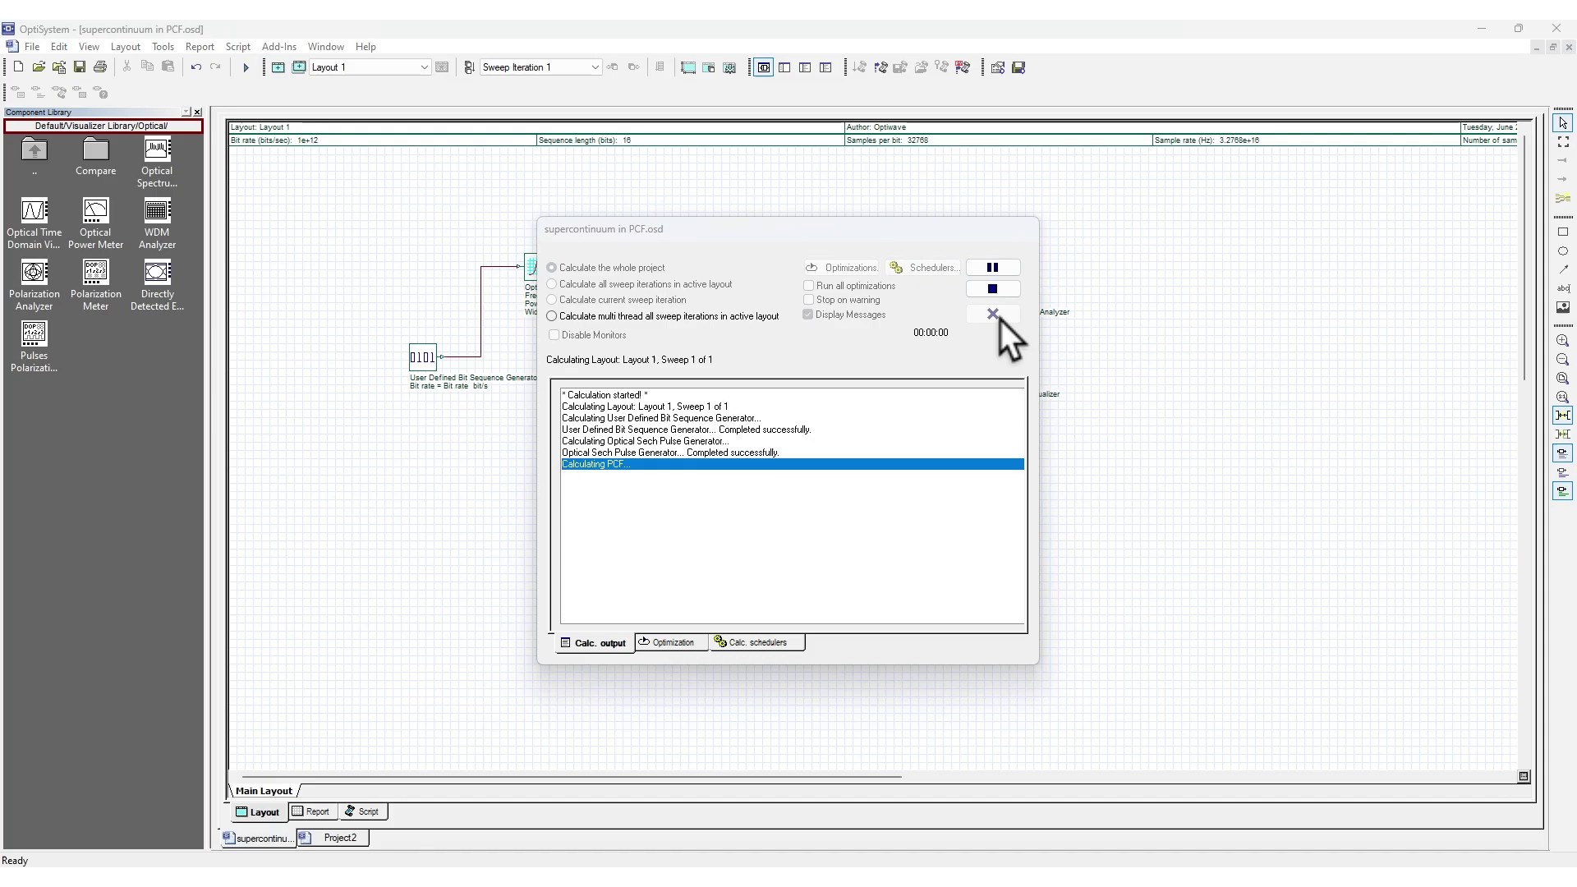
{"action": "left_click", "coordinate": [993, 314]}
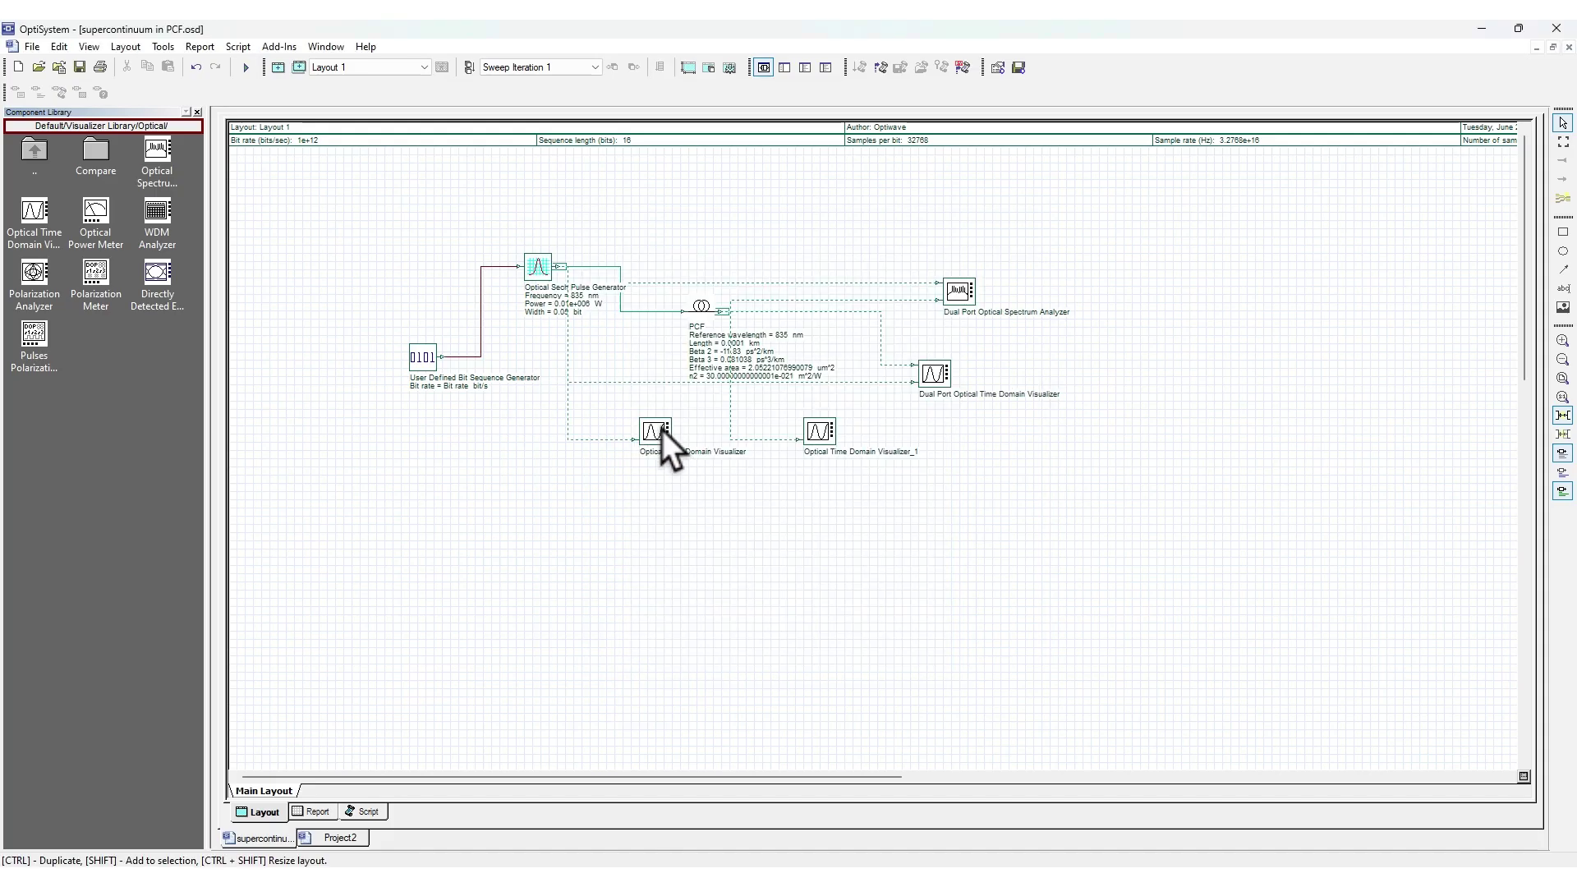
Show both time-domain graphs side by side, with Visualizer_1 amplitude in dBm
{"action": "double_click", "coordinate": [662, 431]}
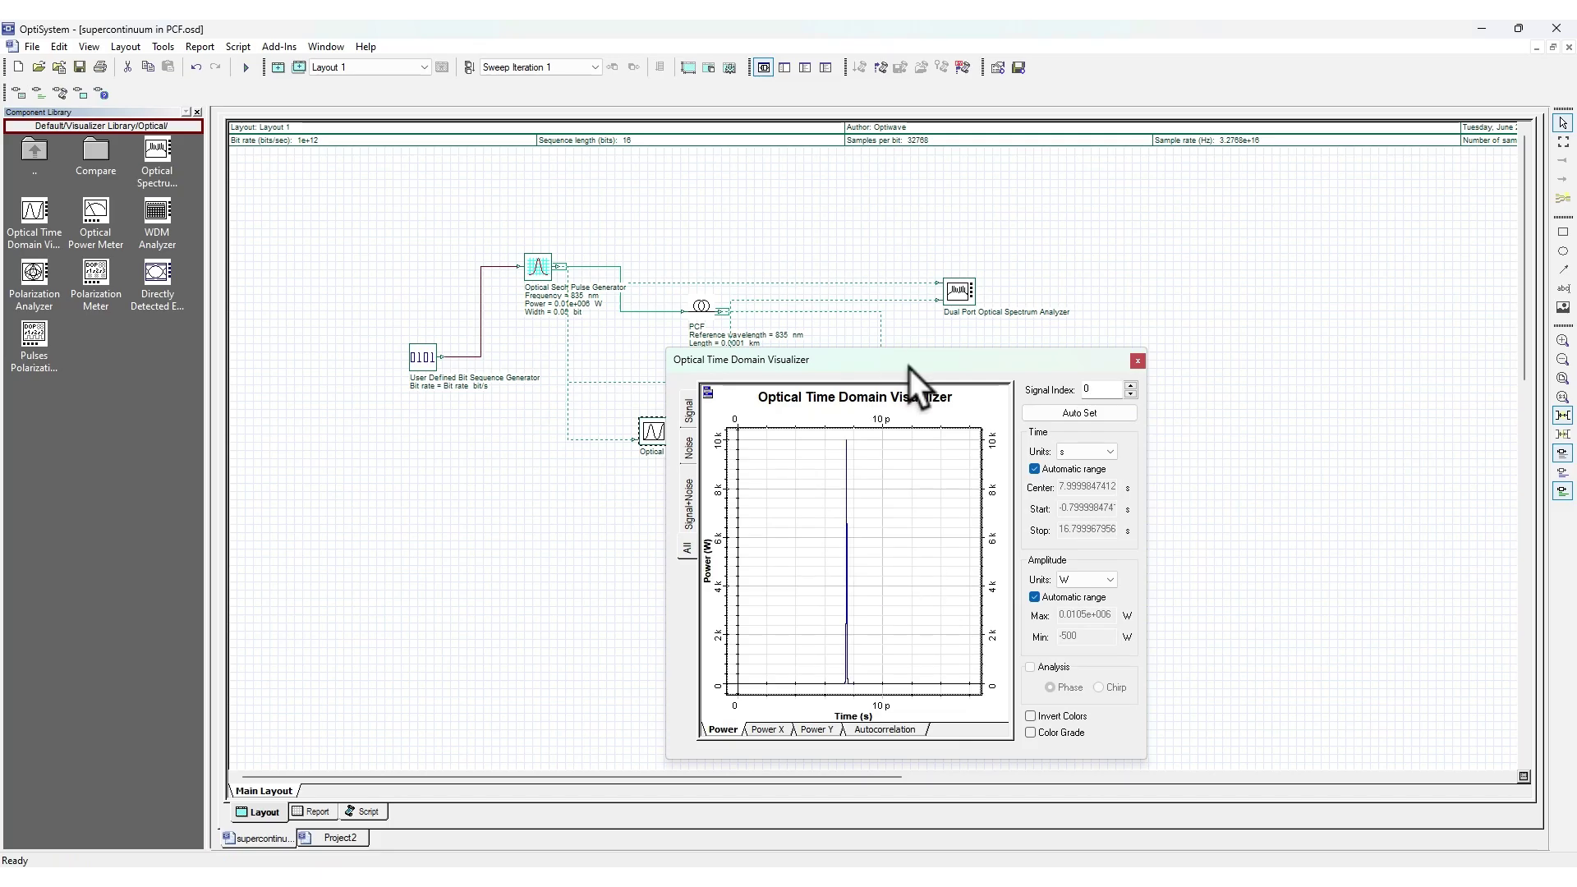
{"action": "left_click_drag", "start_coordinate": [933, 365], "coordinate": [665, 330]}
{"action": "left_click_drag", "start_coordinate": [400, 272], "coordinate": [436, 268]}
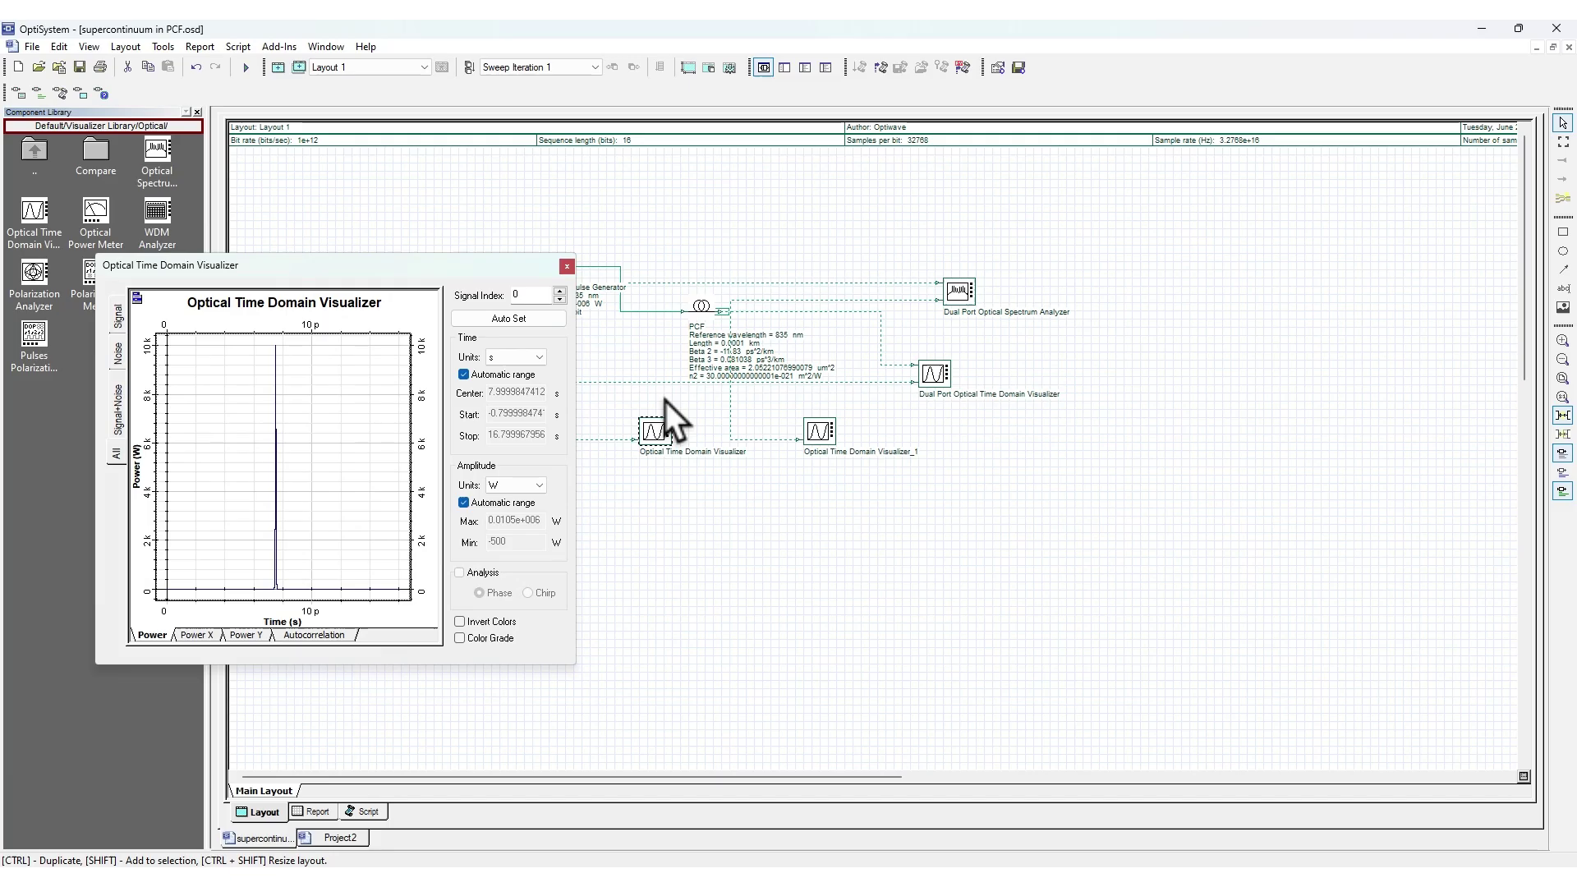
{"action": "double_click", "coordinate": [827, 437]}
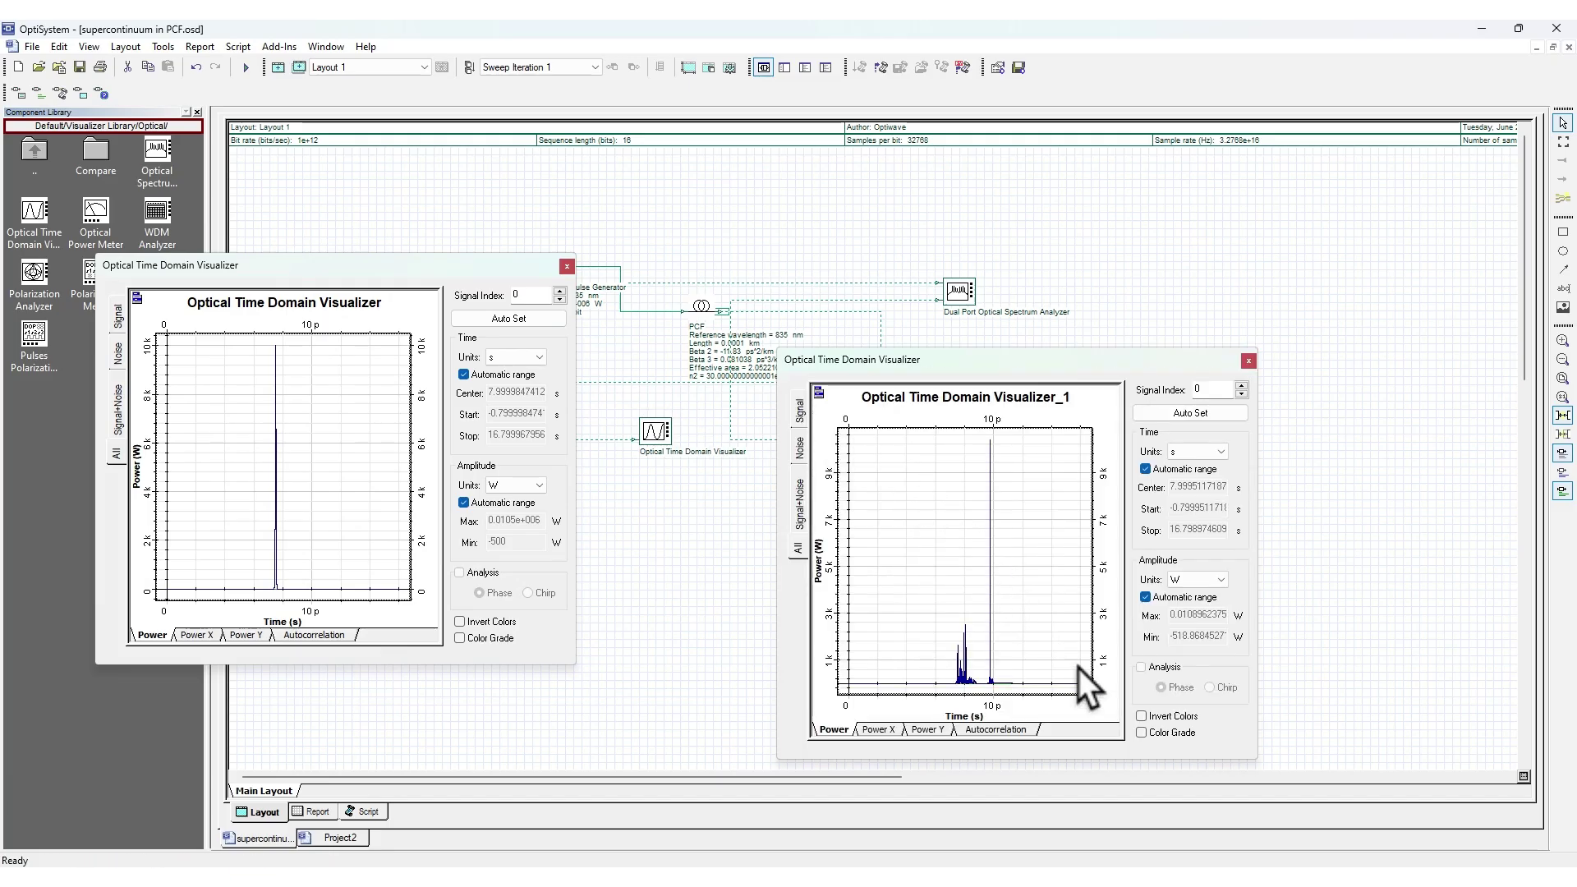
{"action": "left_click", "coordinate": [1205, 412]}
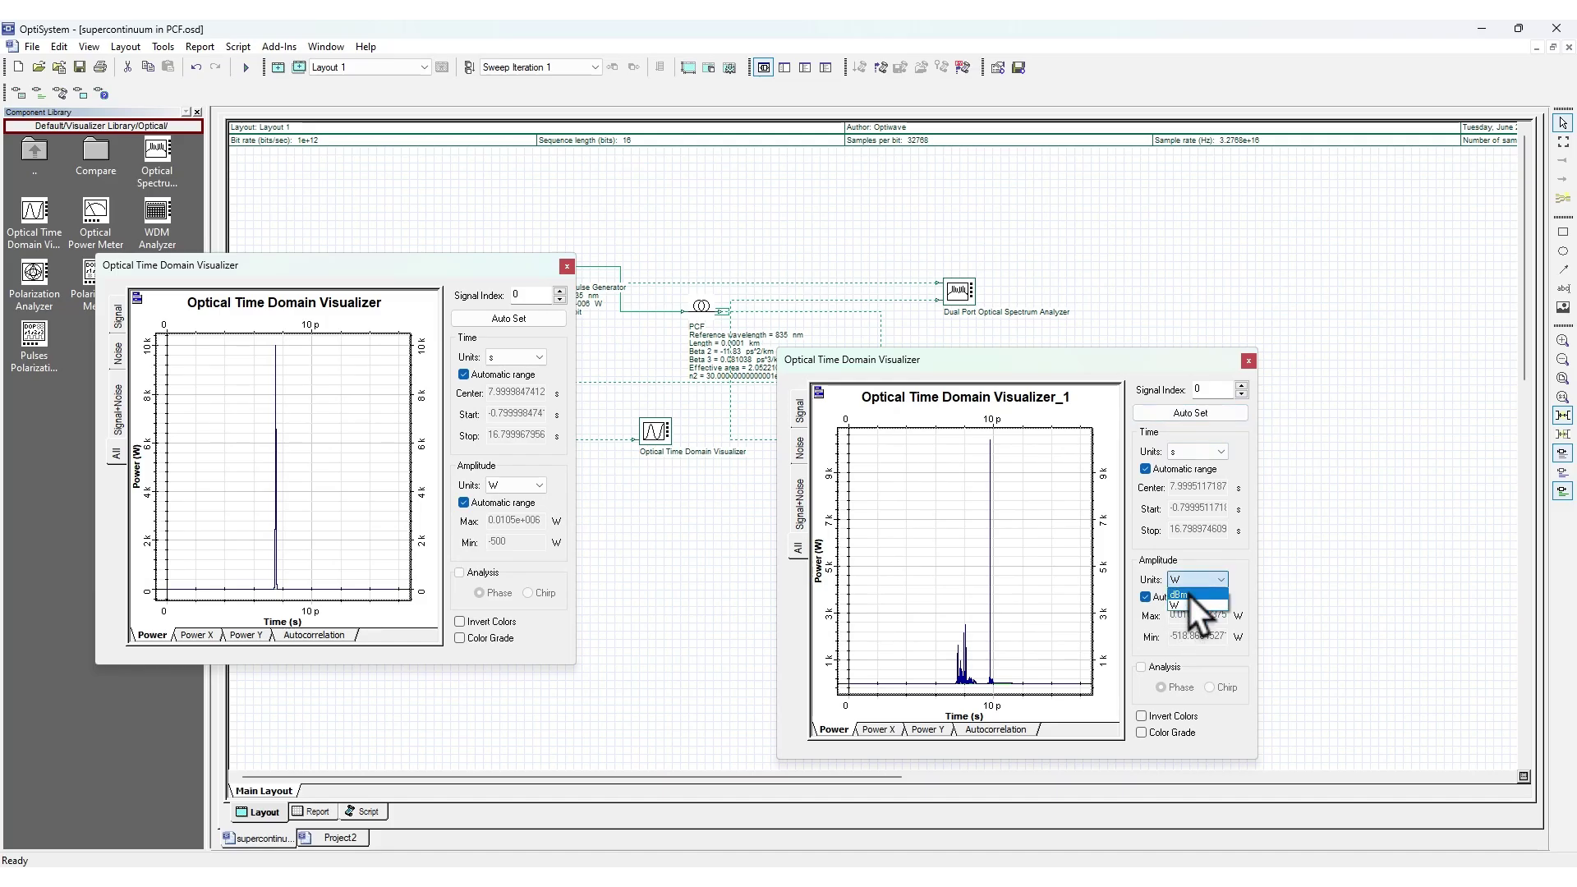
{"action": "left_click", "coordinate": [1189, 595]}
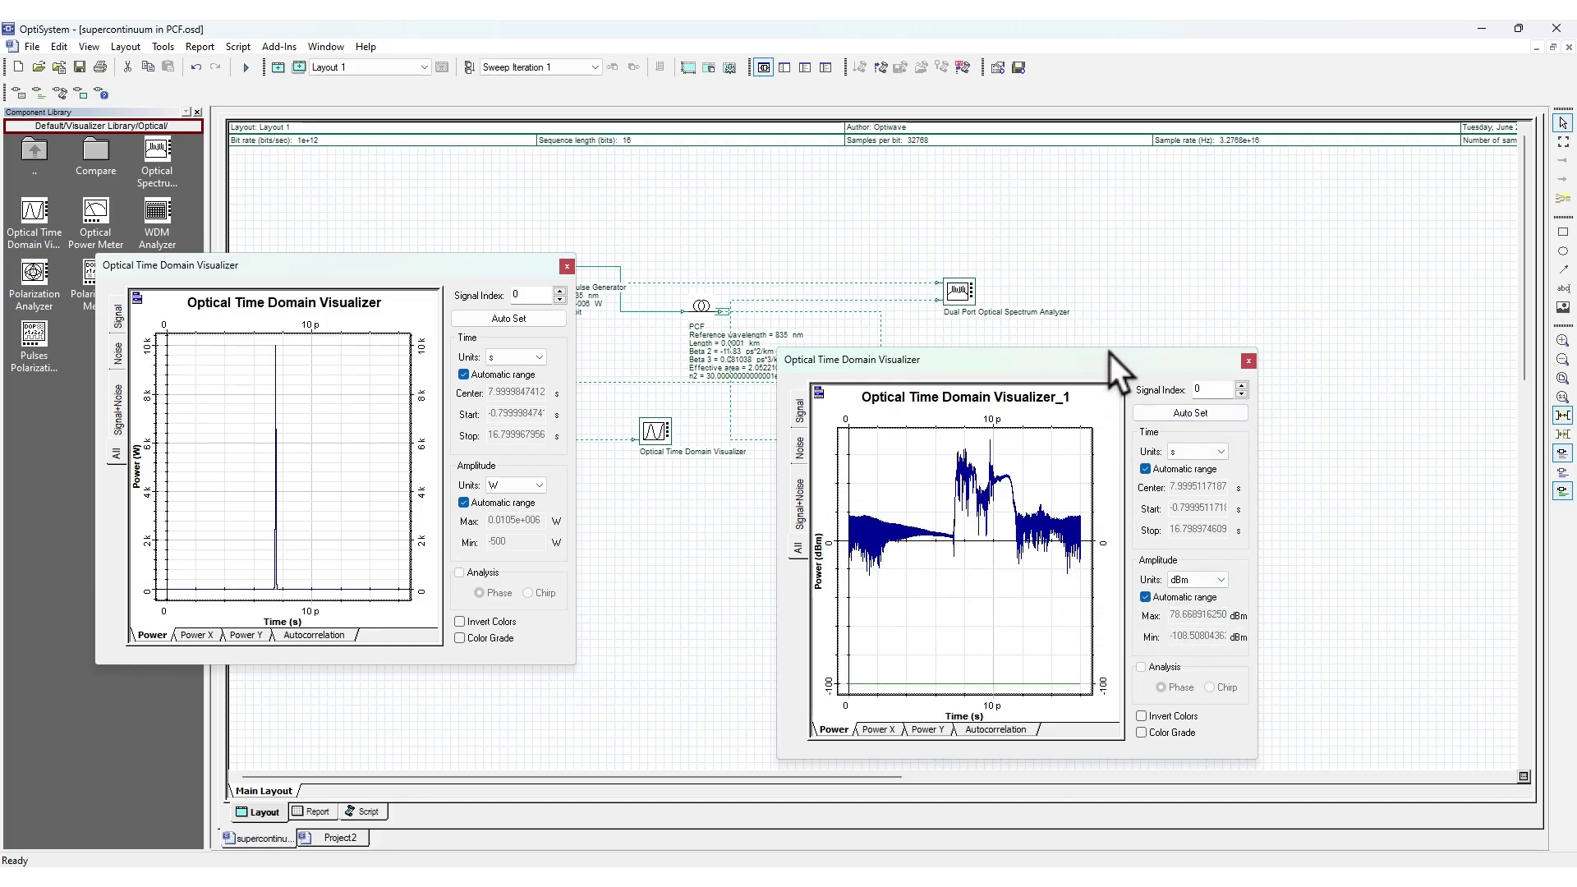
{"action": "left_click_drag", "start_coordinate": [1111, 356], "coordinate": [956, 284]}
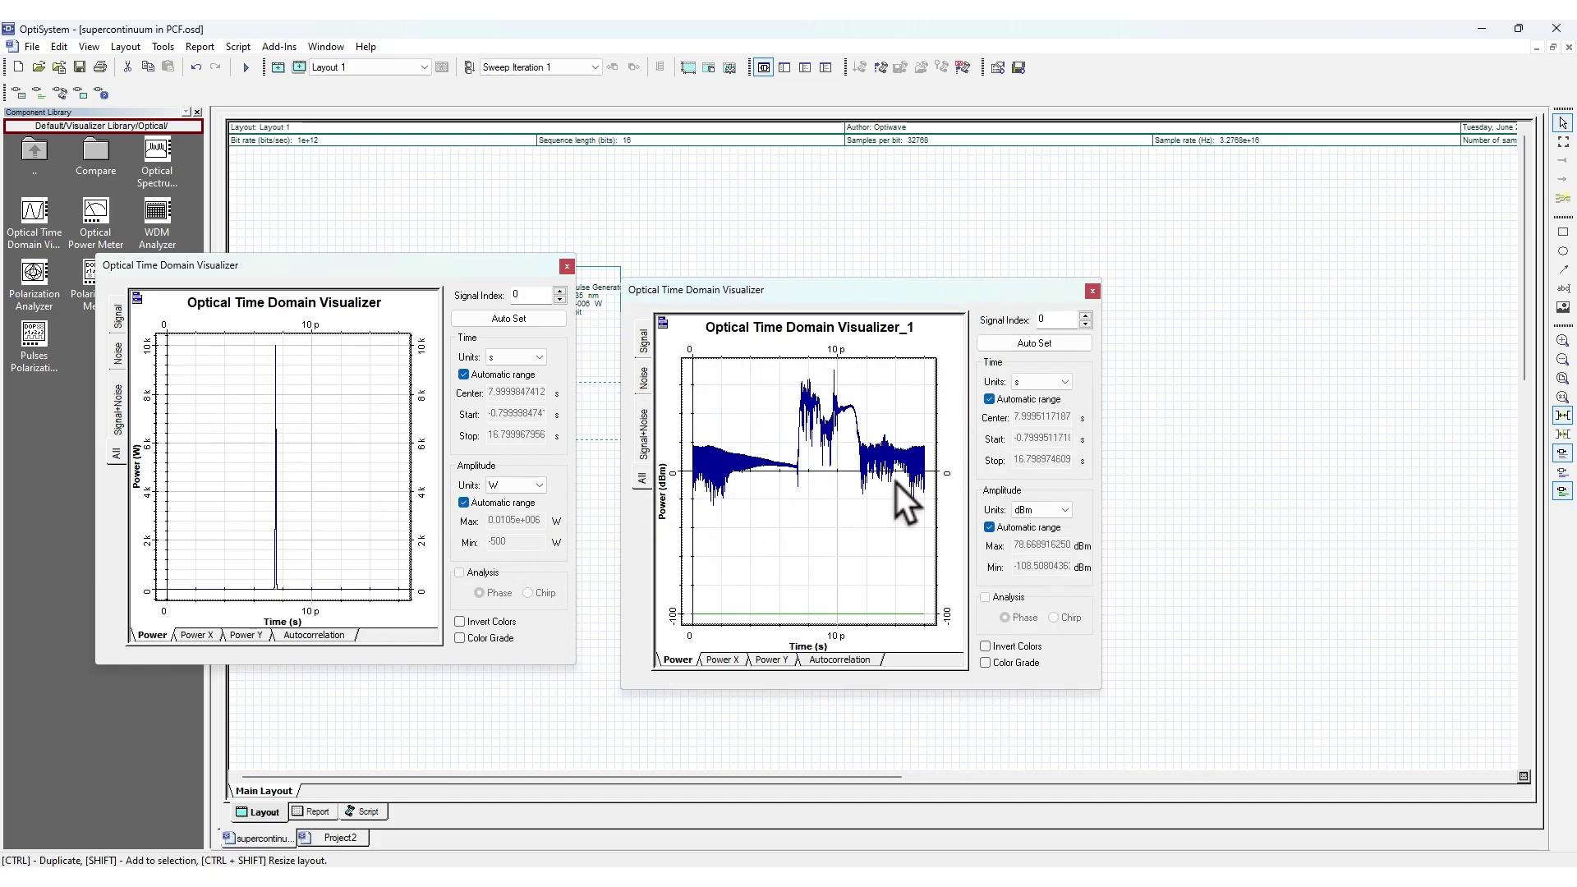
{"action": "left_click_drag", "start_coordinate": [969, 288], "coordinate": [1195, 280]}
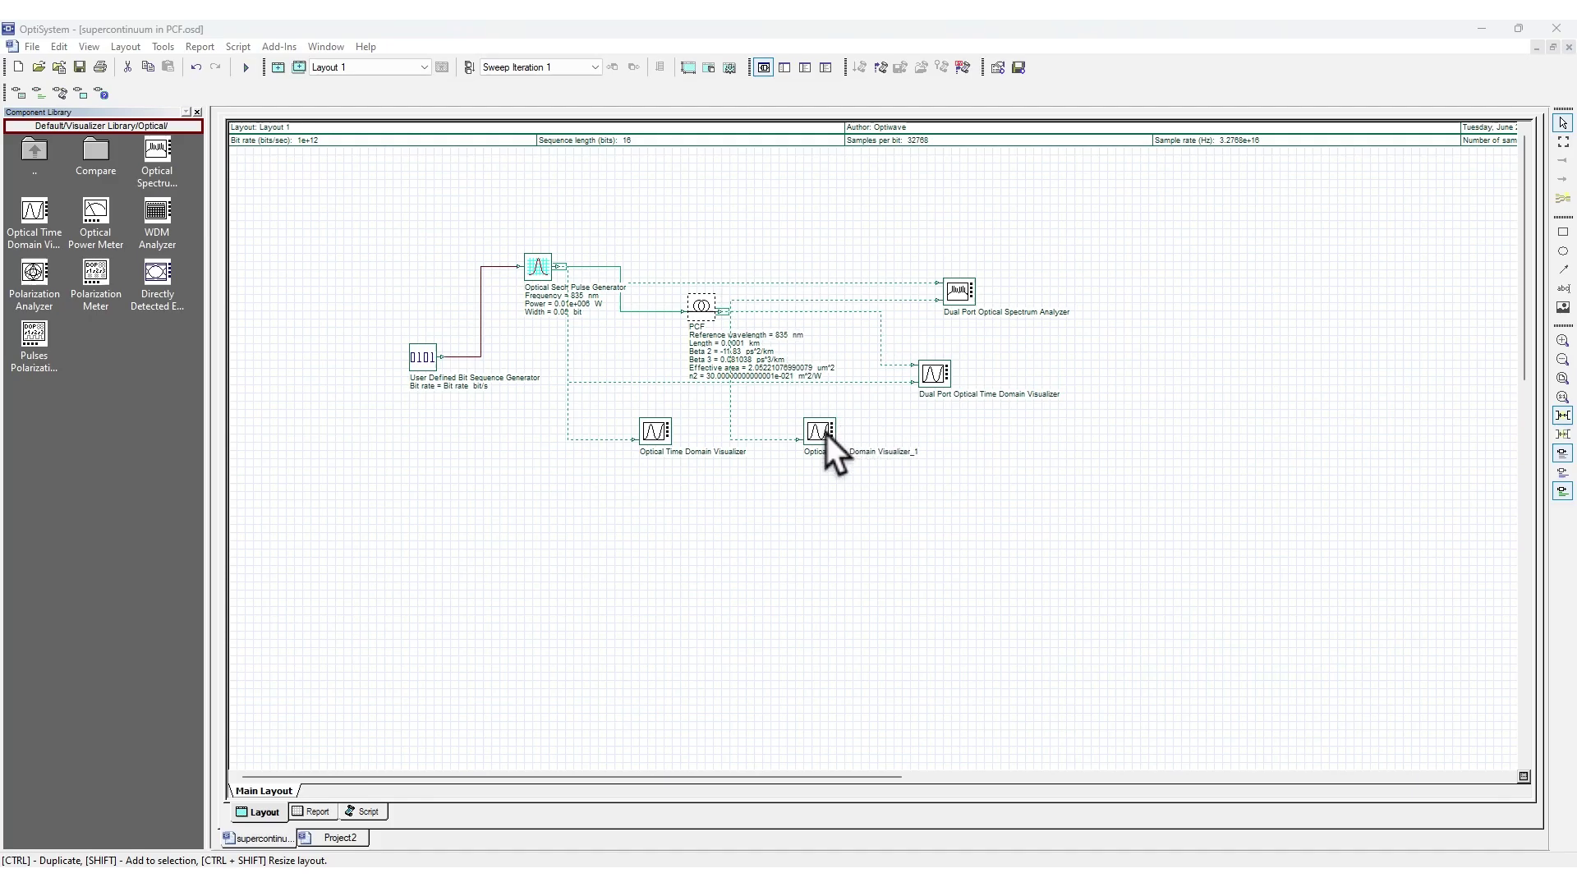
Set the PCF length to 0.00001 km
{"action": "double_click", "coordinate": [699, 307]}
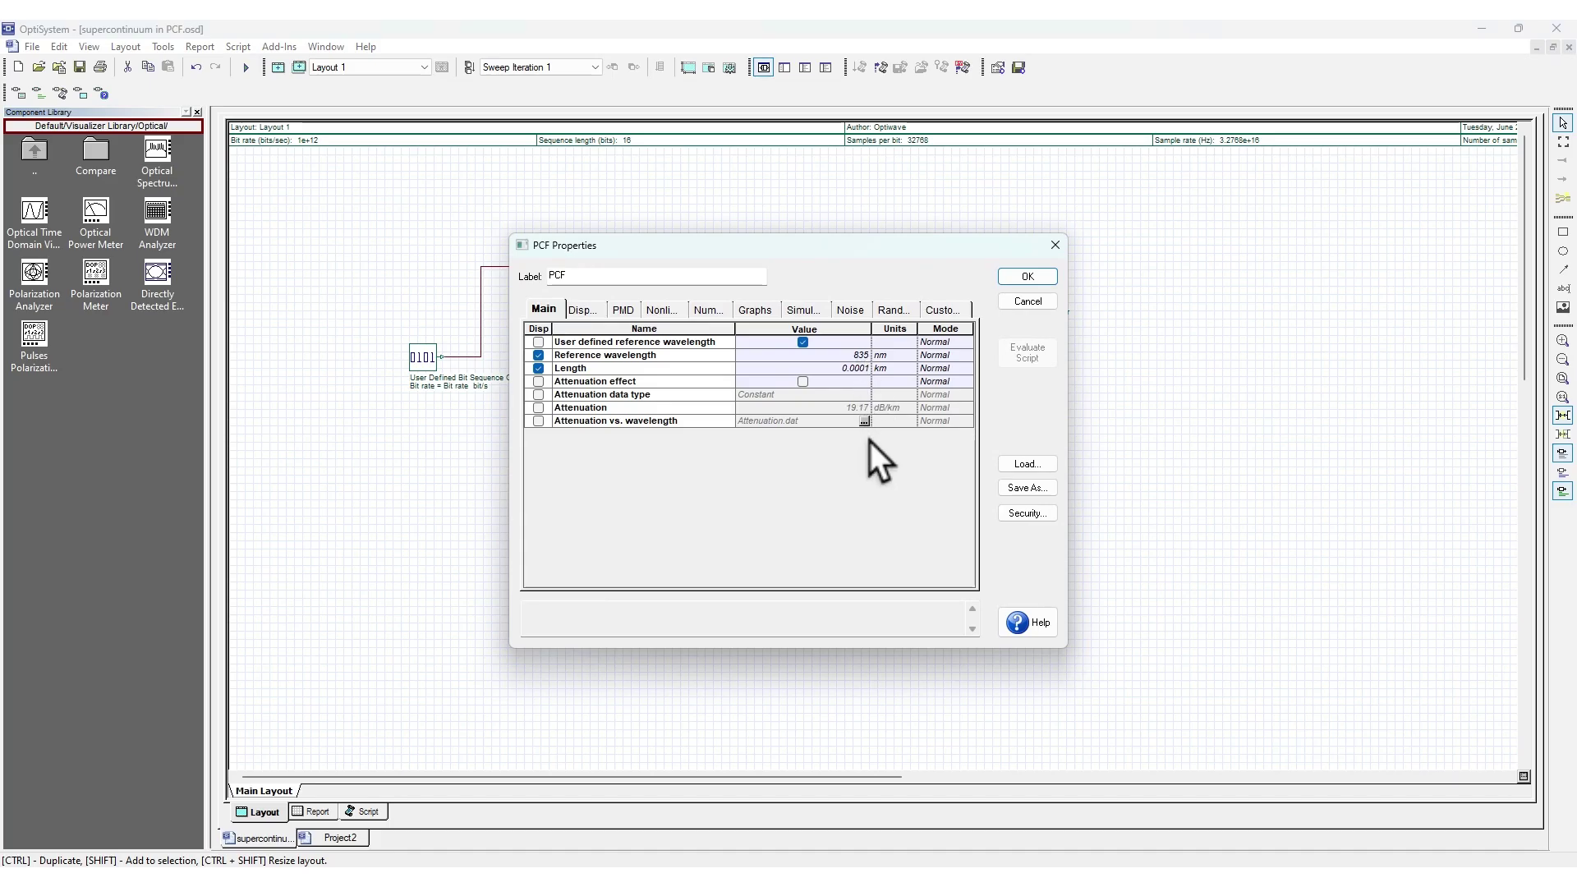
{"action": "type", "text": "0"}
{"action": "left_click", "coordinate": [846, 382]}
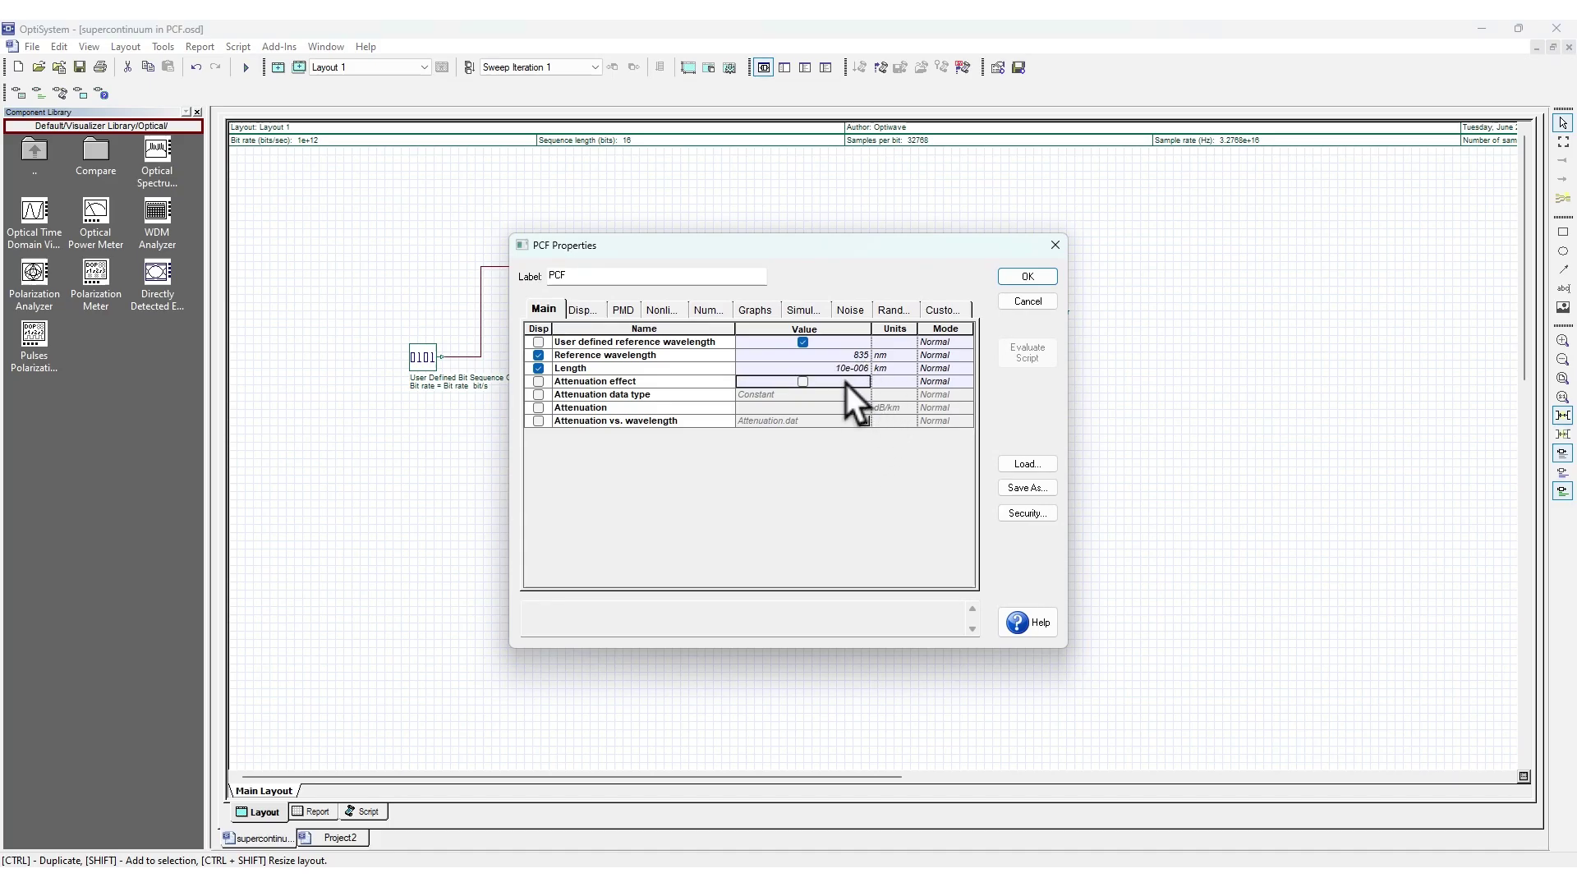
{"action": "left_click", "coordinate": [1024, 280]}
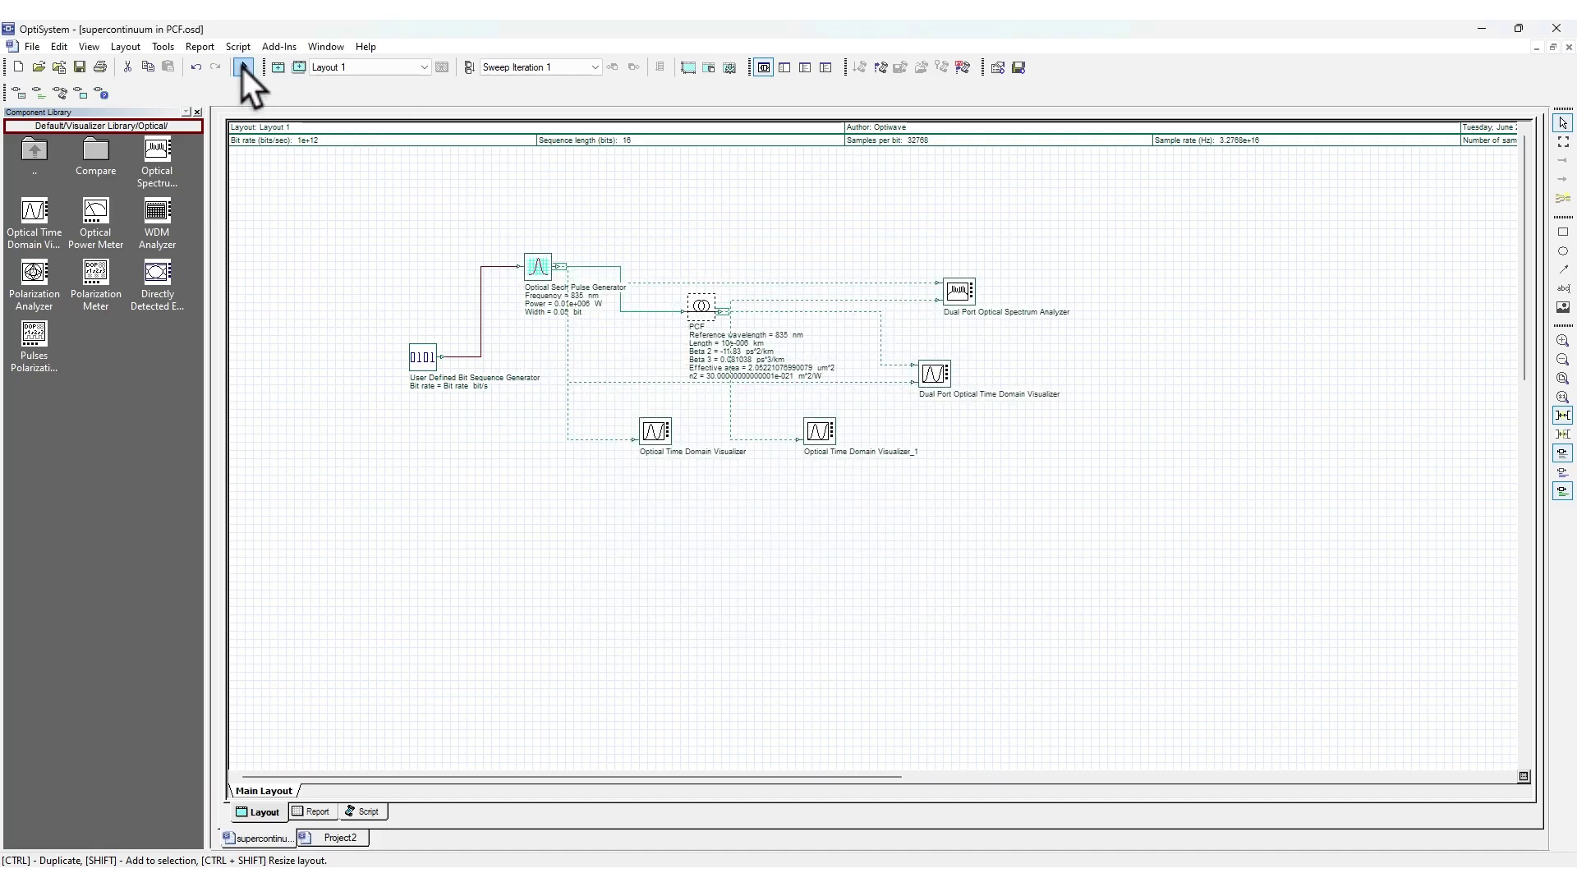
Rerun the simulation, check Visualizer_1's output pulse, then open the spectrum analyzer results
{"action": "left_click", "coordinate": [243, 68]}
{"action": "left_click", "coordinate": [1009, 270]}
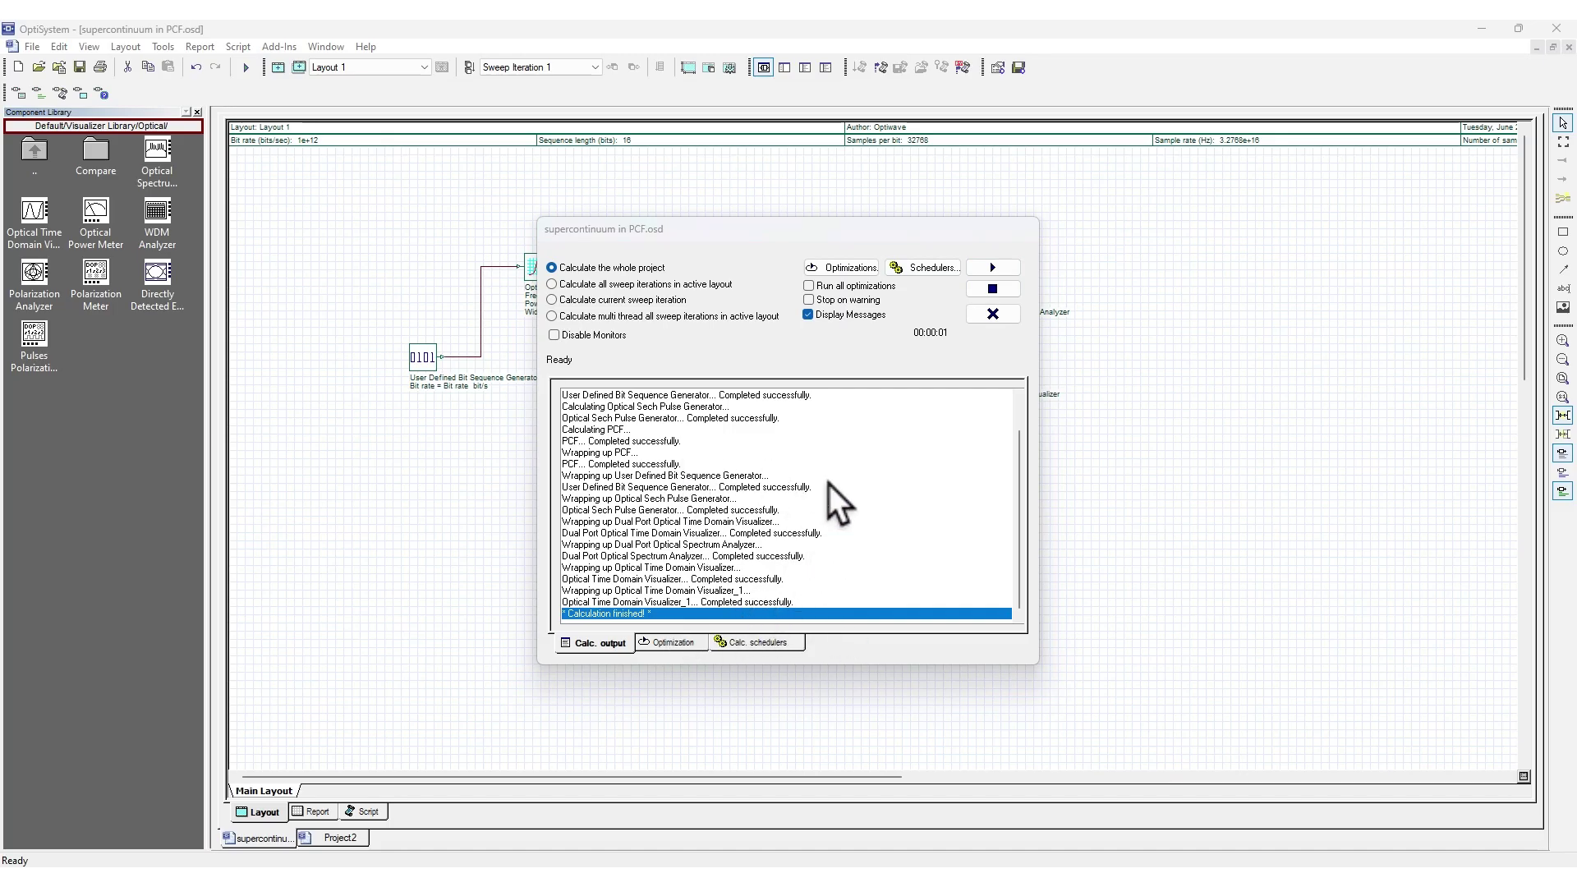
{"action": "left_click", "coordinate": [1002, 312]}
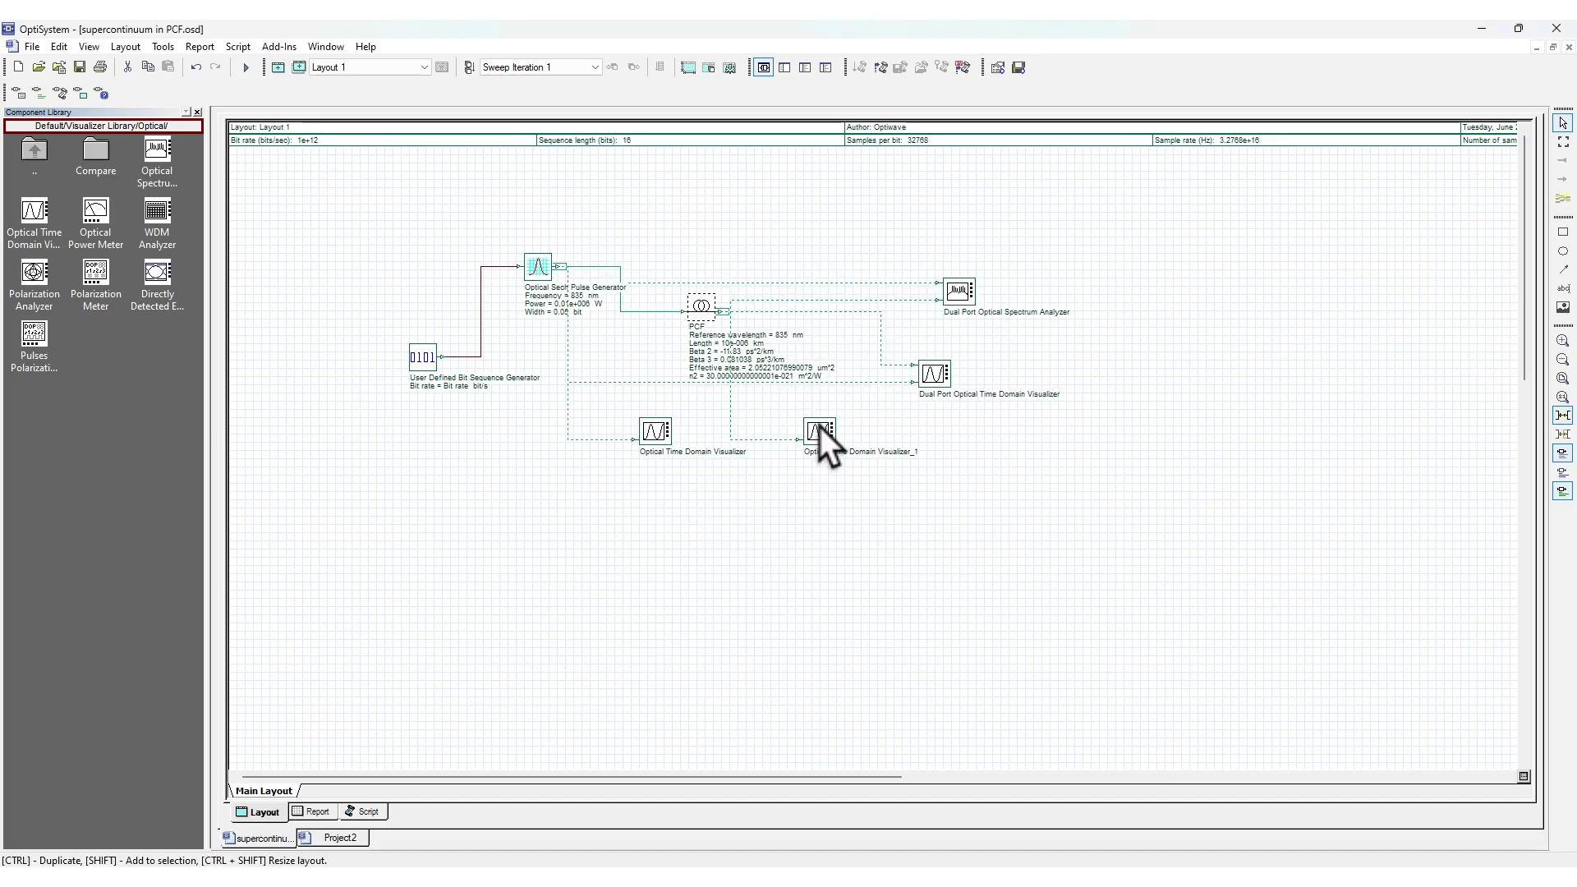
{"action": "double_click", "coordinate": [825, 436]}
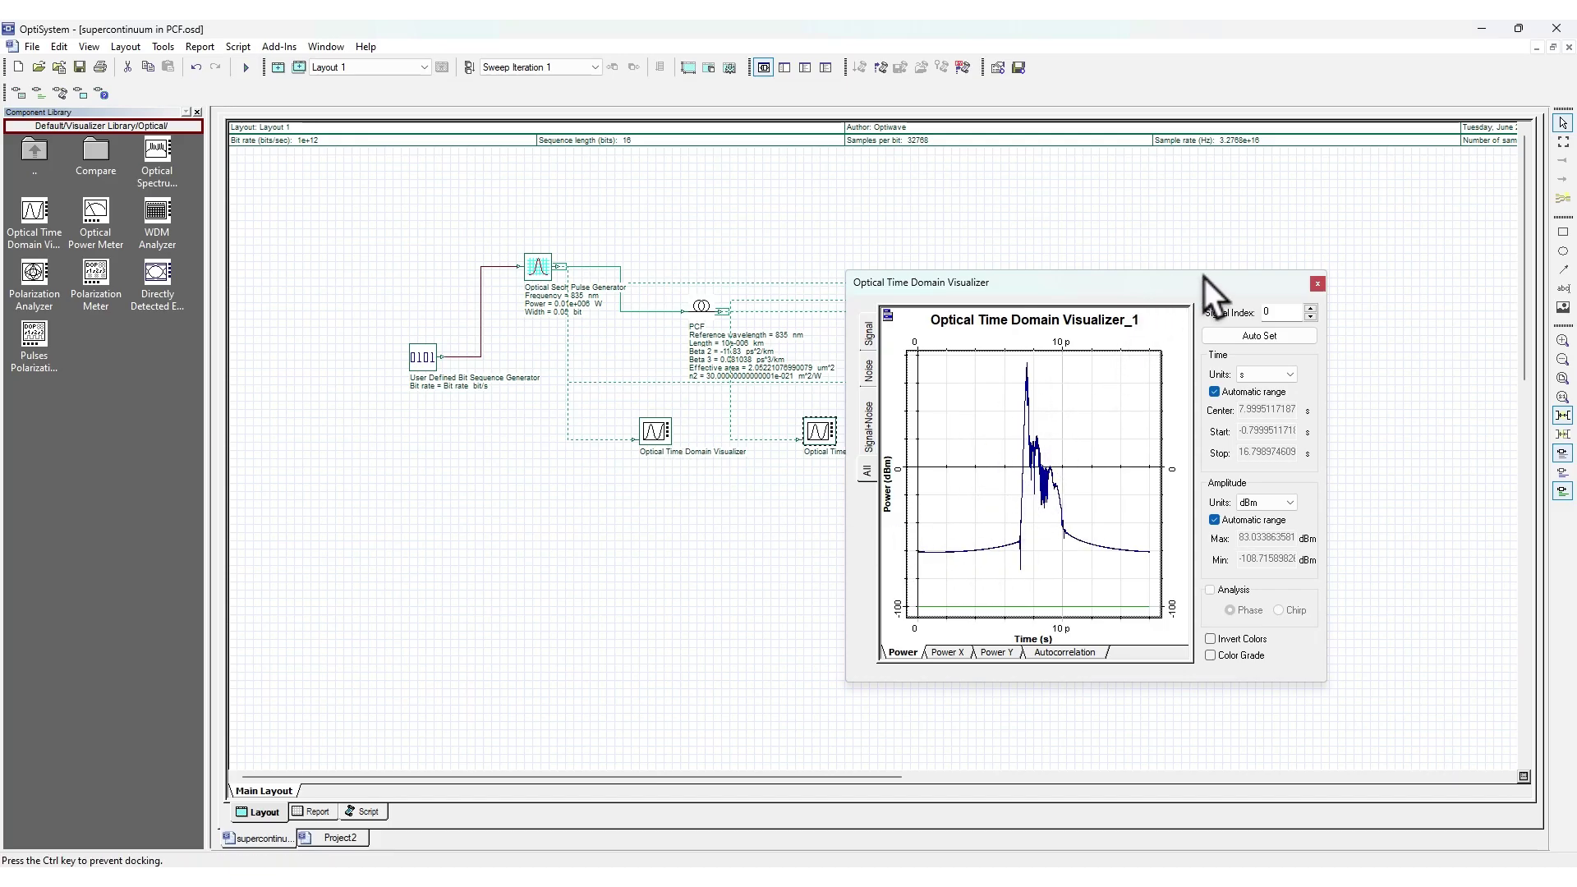
{"action": "left_click_drag", "start_coordinate": [1204, 278], "coordinate": [1249, 266]}
{"action": "left_click", "coordinate": [1361, 272]}
{"action": "double_click", "coordinate": [958, 292]}
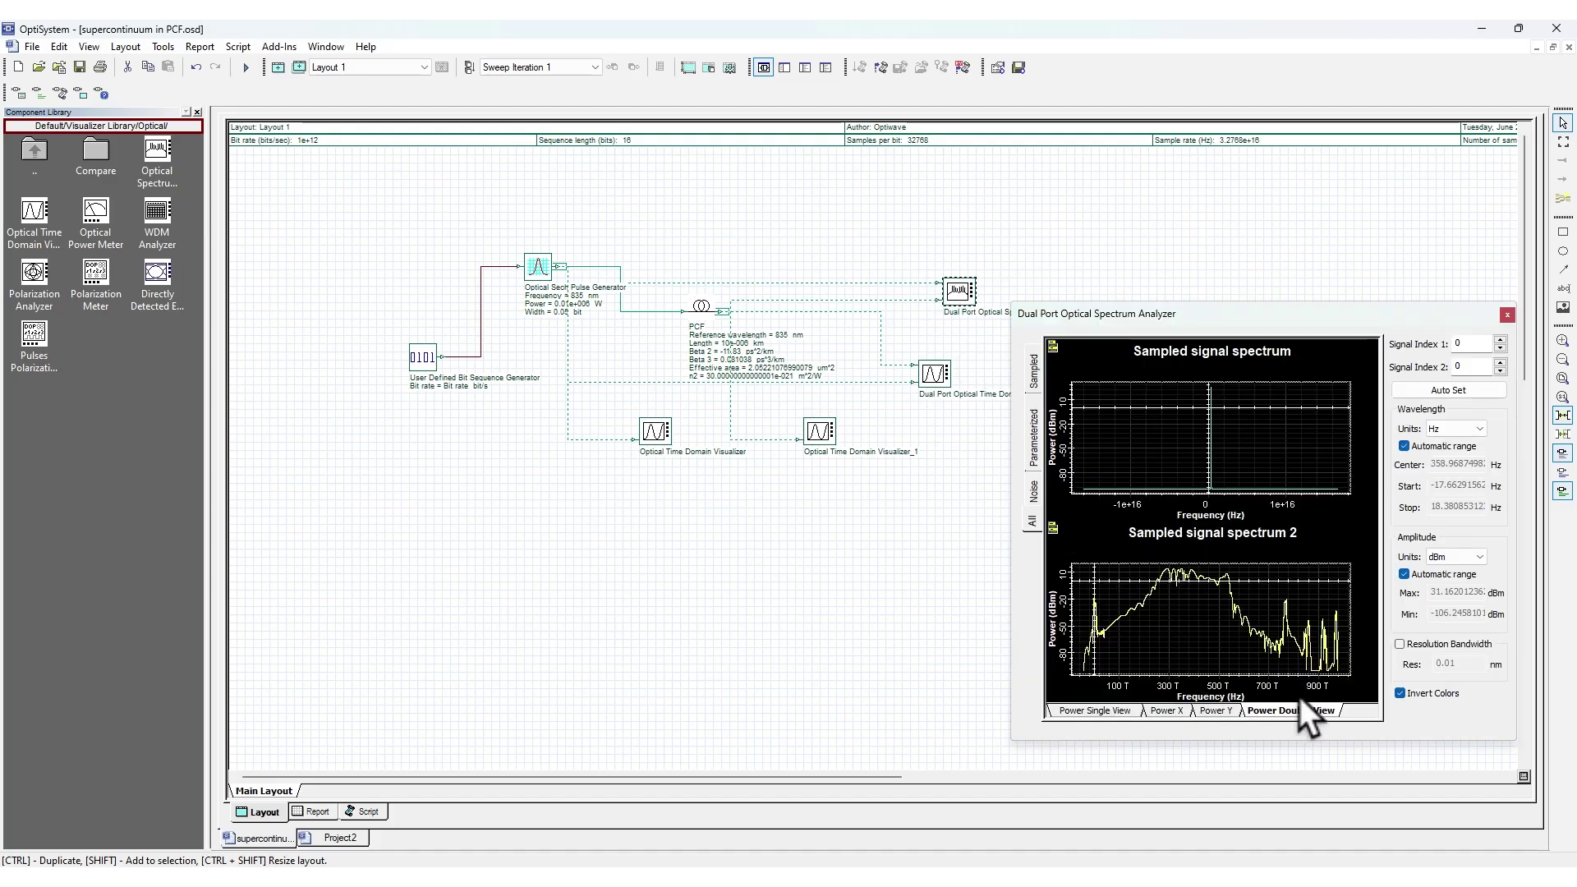
Change the PCF length to 1e-006 km
{"action": "double_click", "coordinate": [703, 307]}
{"action": "left_click_drag", "start_coordinate": [888, 251], "coordinate": [793, 234]}
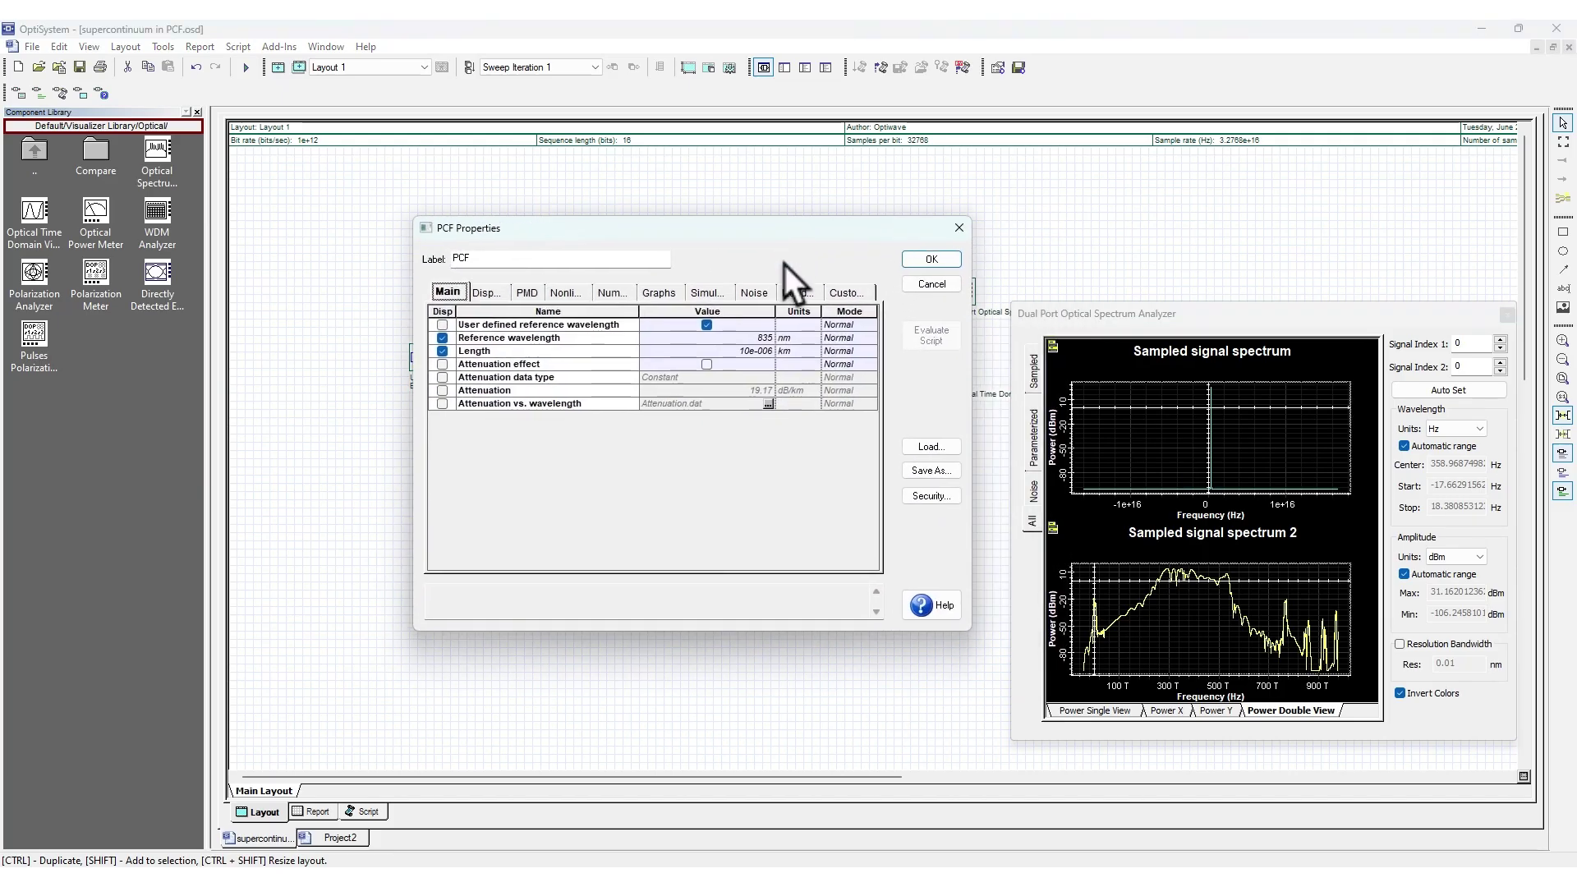
{"action": "left_click", "coordinate": [769, 354]}
{"action": "left_click", "coordinate": [771, 367]}
{"action": "left_click", "coordinate": [764, 366]}
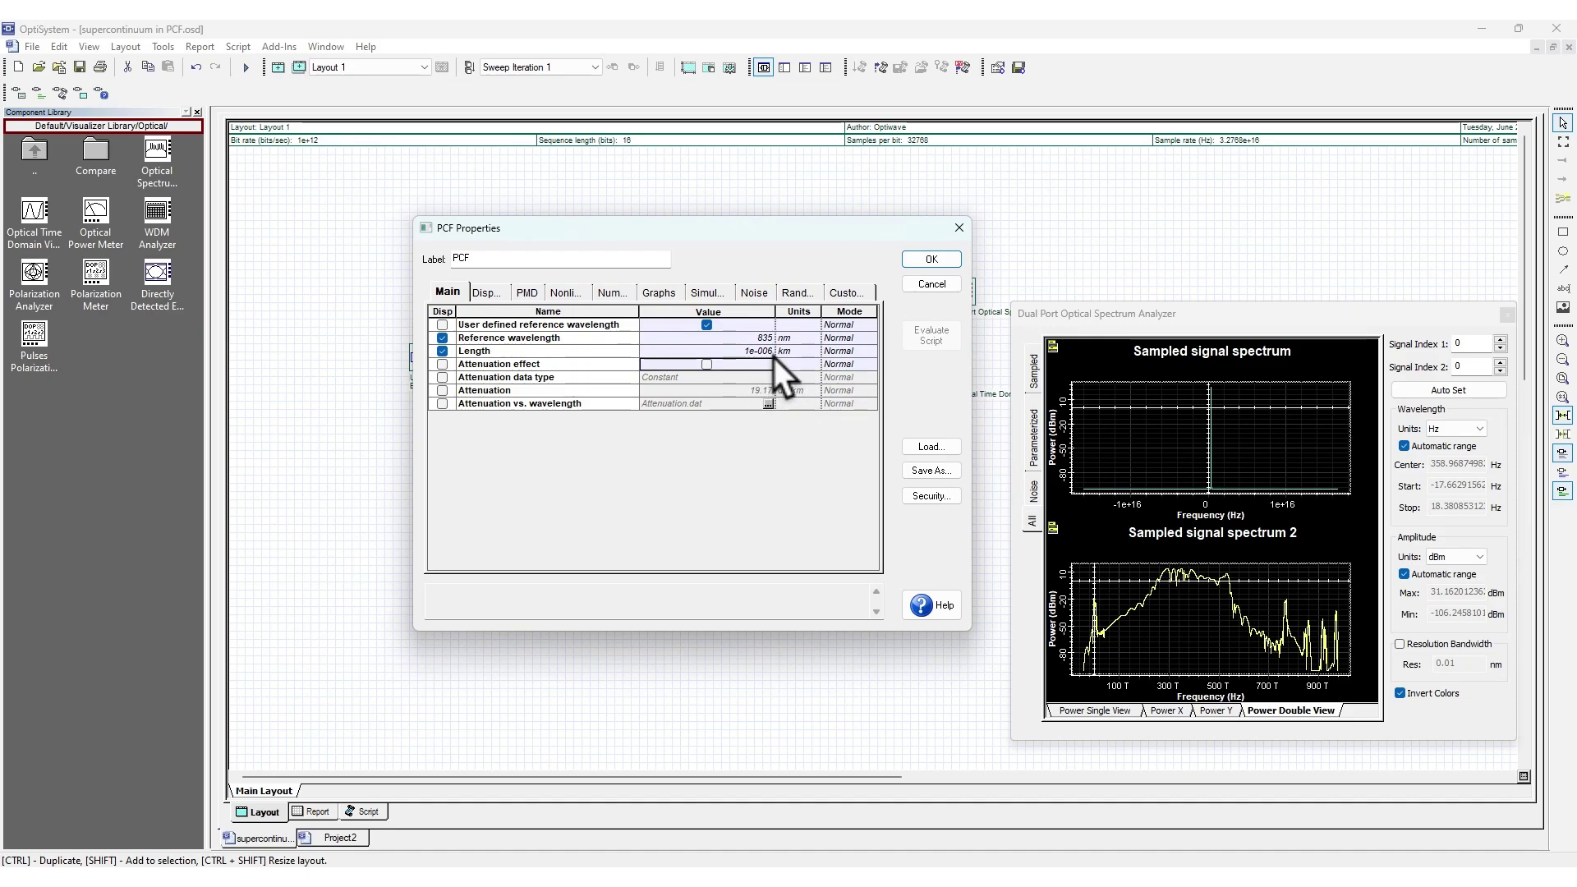
{"action": "left_click", "coordinate": [932, 259]}
Rerun the whole-project simulation with the 1e-006 km fiber
{"action": "left_click", "coordinate": [245, 68]}
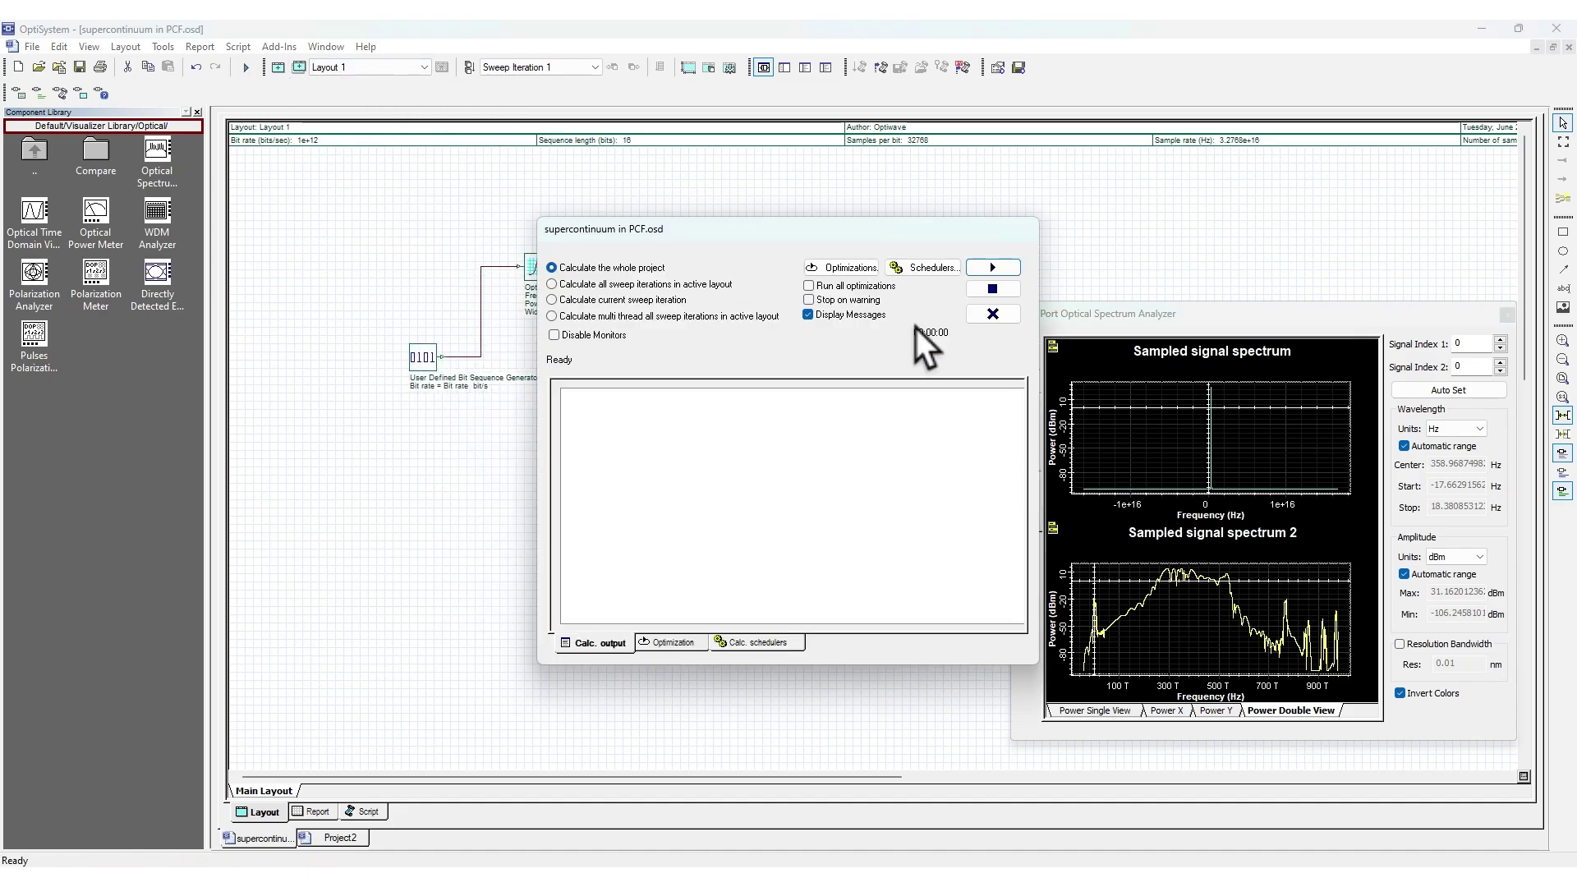
{"action": "left_click", "coordinate": [992, 268]}
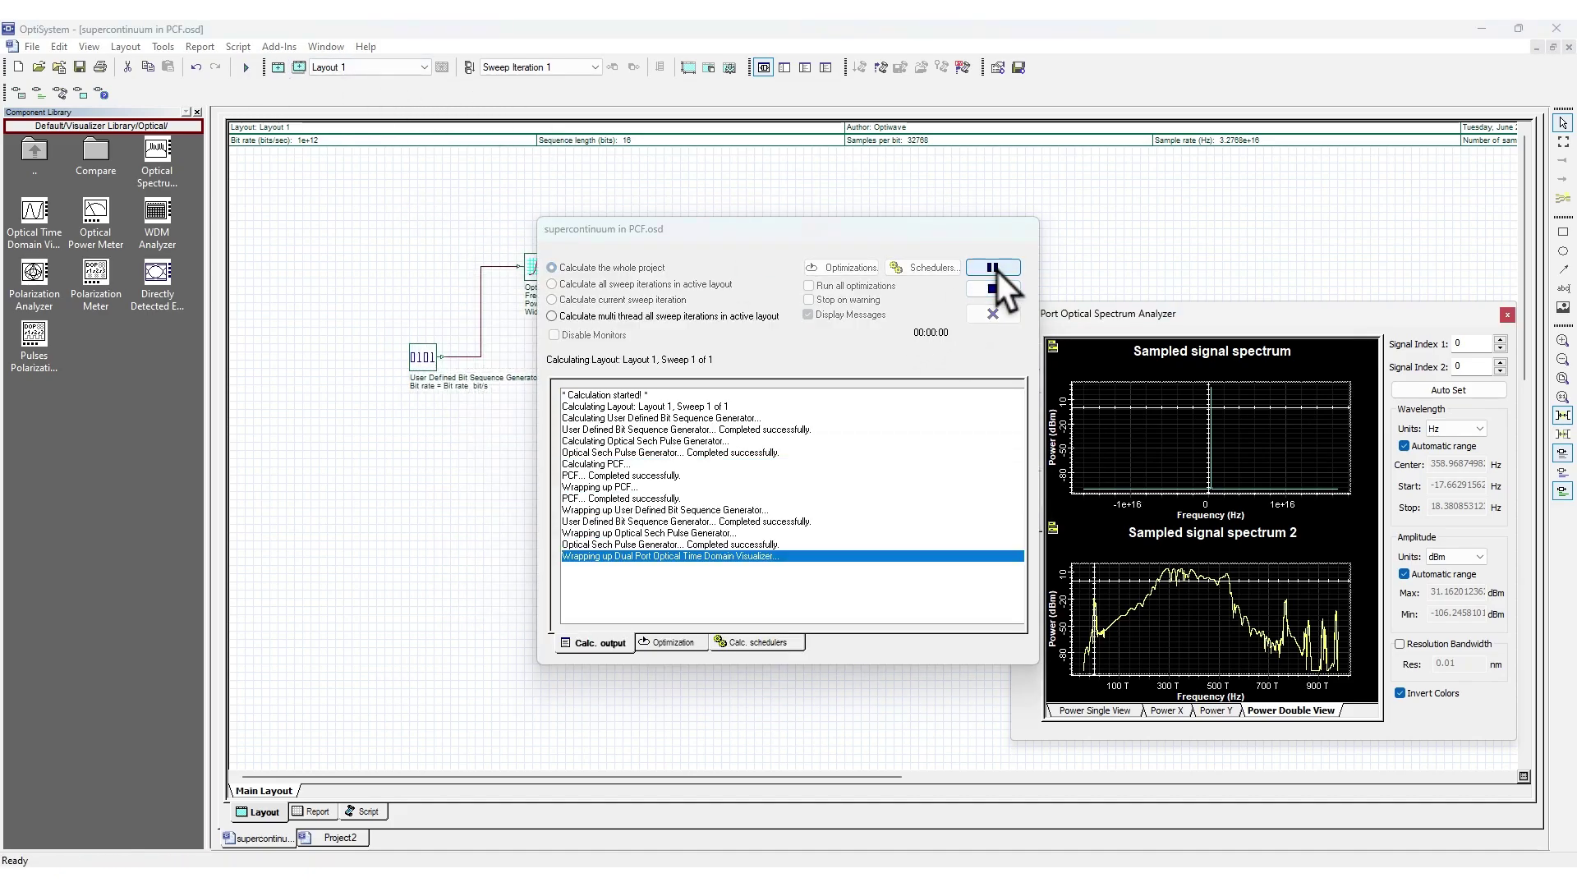
{"action": "left_click", "coordinate": [993, 316]}
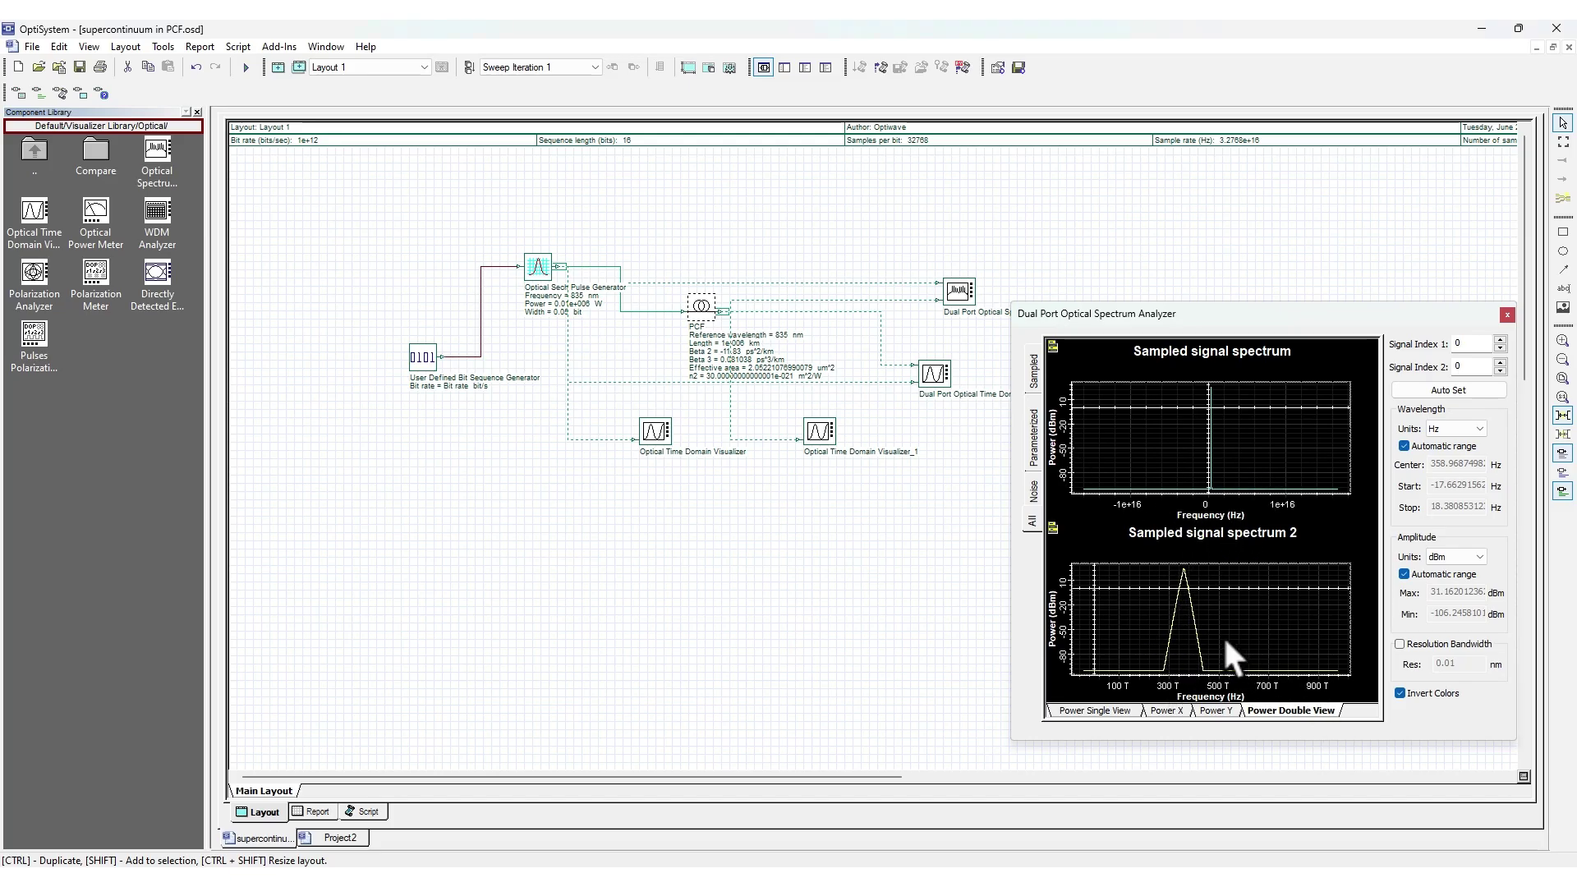
Lengthen the PCF to 0.0005 km
{"action": "double_click", "coordinate": [699, 307]}
{"action": "left_click", "coordinate": [864, 369]}
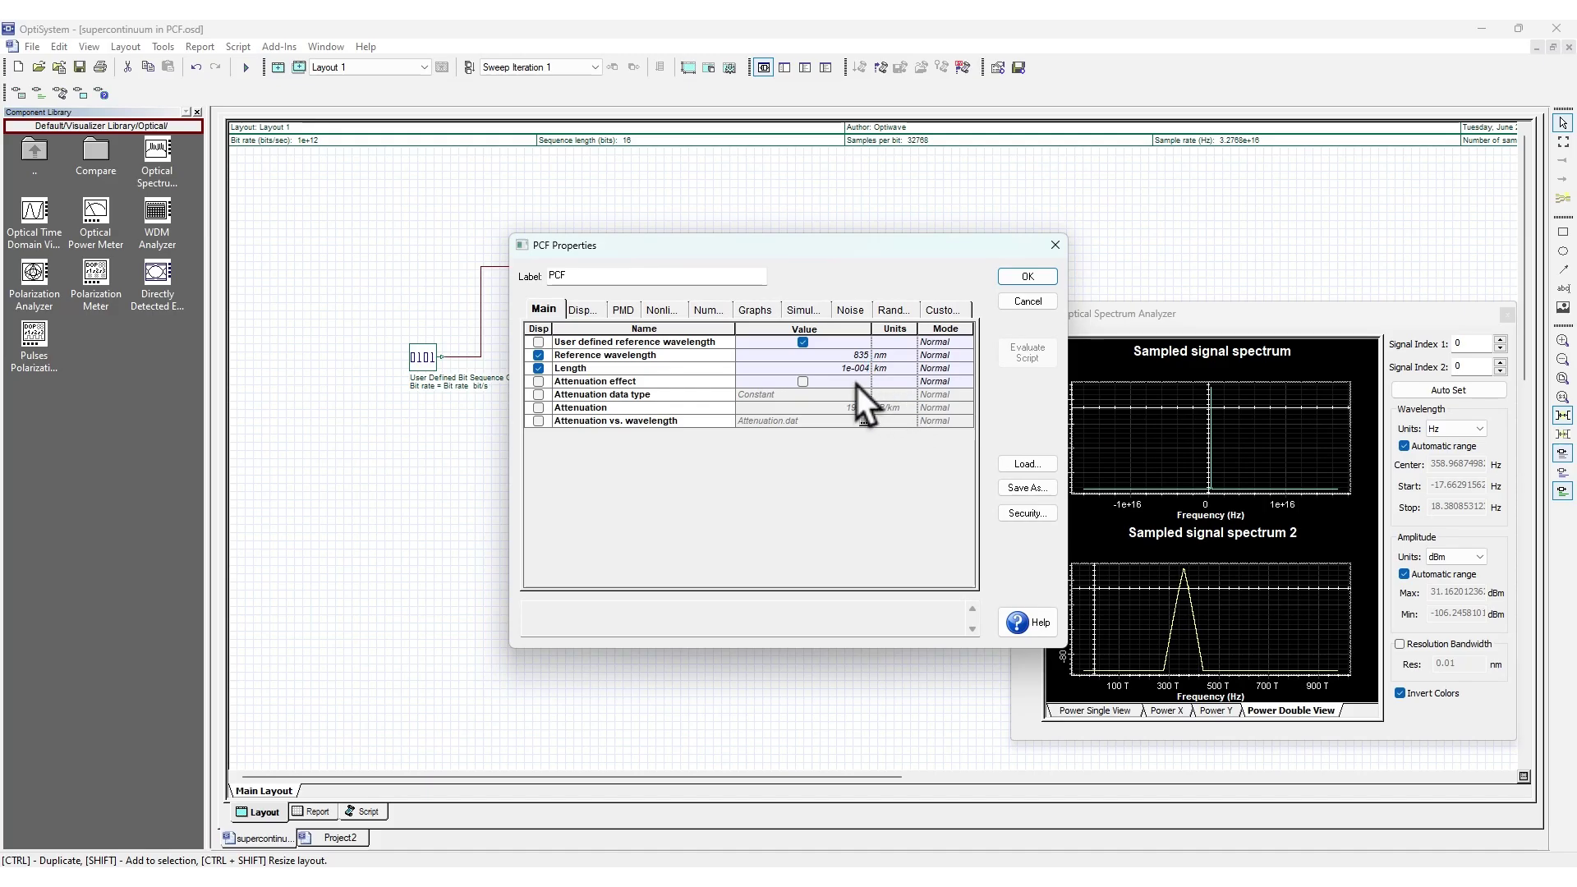
{"action": "left_click", "coordinate": [864, 371]}
{"action": "left_click_drag", "start_coordinate": [864, 371], "coordinate": [872, 371]}
{"action": "left_click", "coordinate": [1014, 276]}
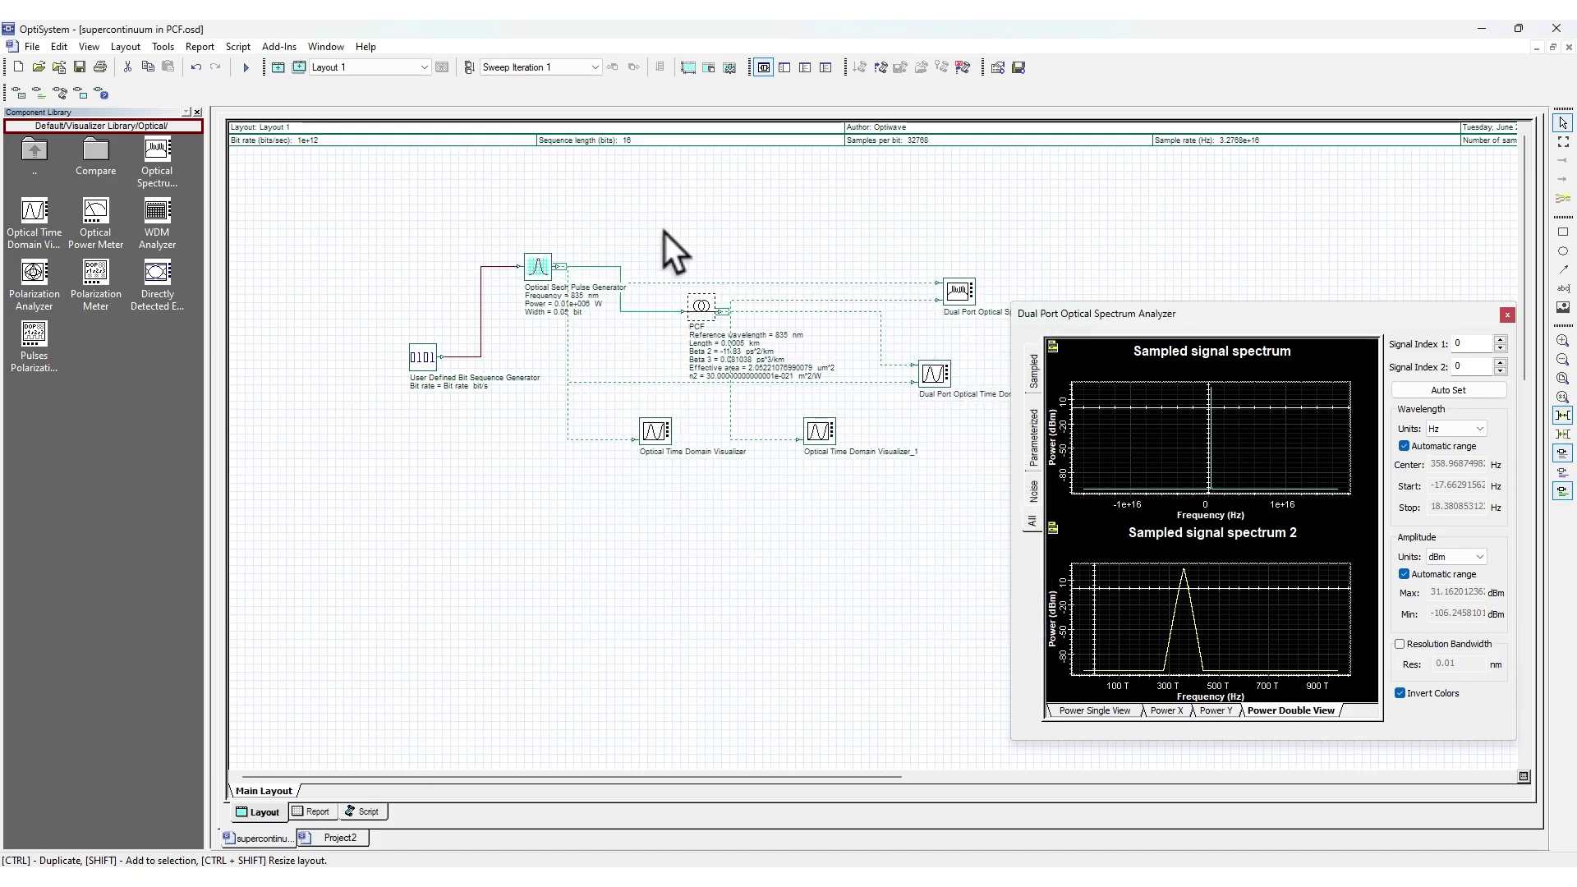
Rerun the simulation for the broadened spectrum, then close the spectrum analyzer window
{"action": "left_click", "coordinate": [278, 67]}
{"action": "left_click", "coordinate": [994, 266]}
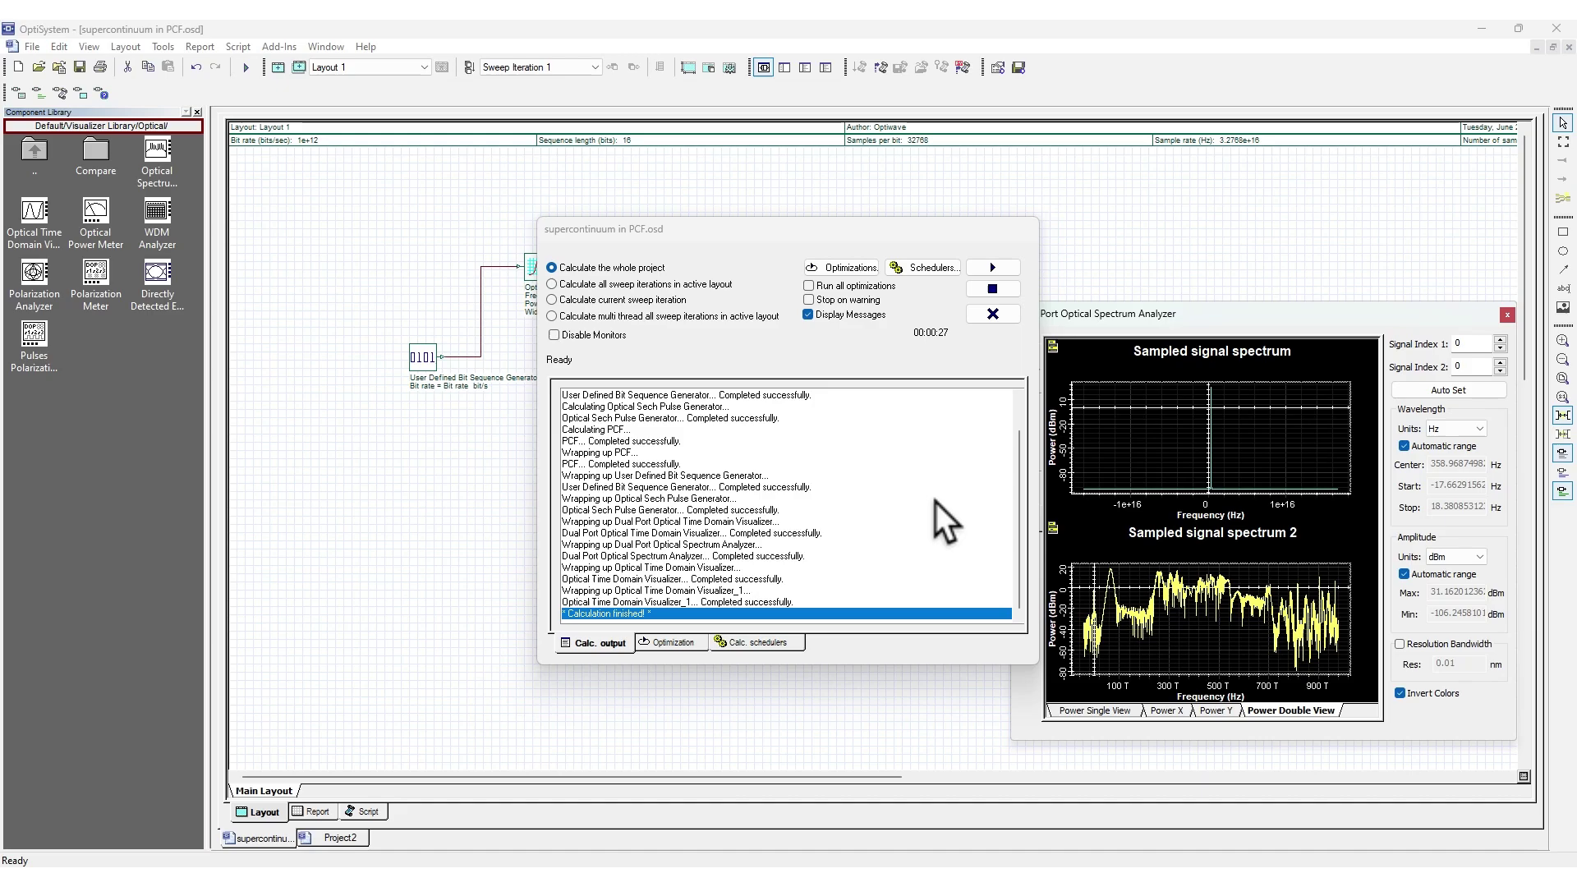
{"action": "left_click", "coordinate": [1009, 314]}
{"action": "left_click_drag", "start_coordinate": [1069, 309], "coordinate": [1036, 262]}
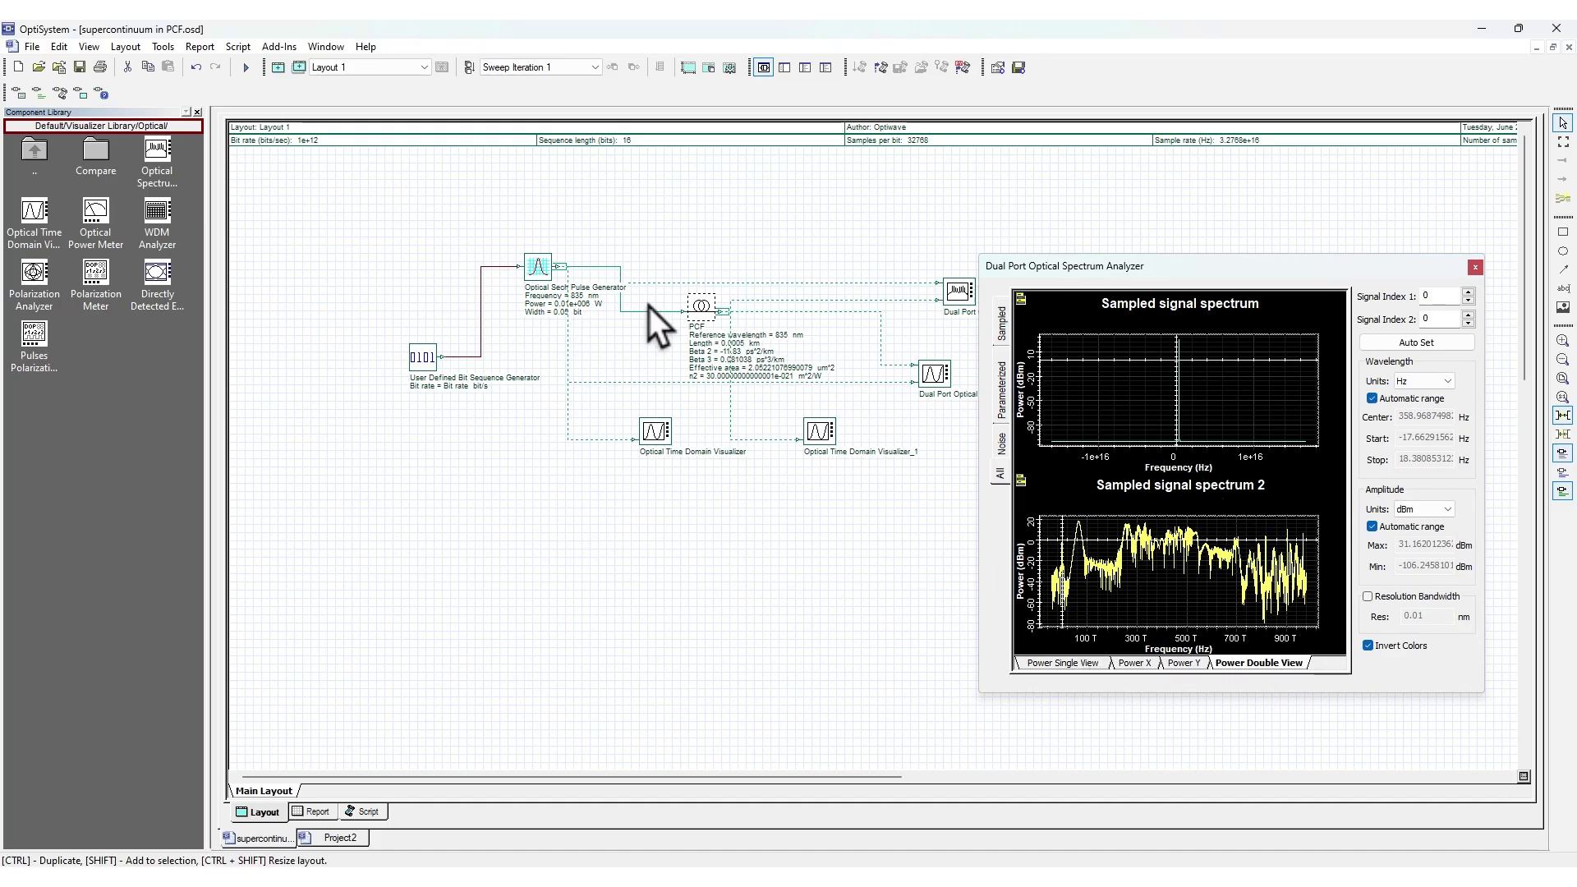
{"action": "left_click", "coordinate": [1474, 267]}
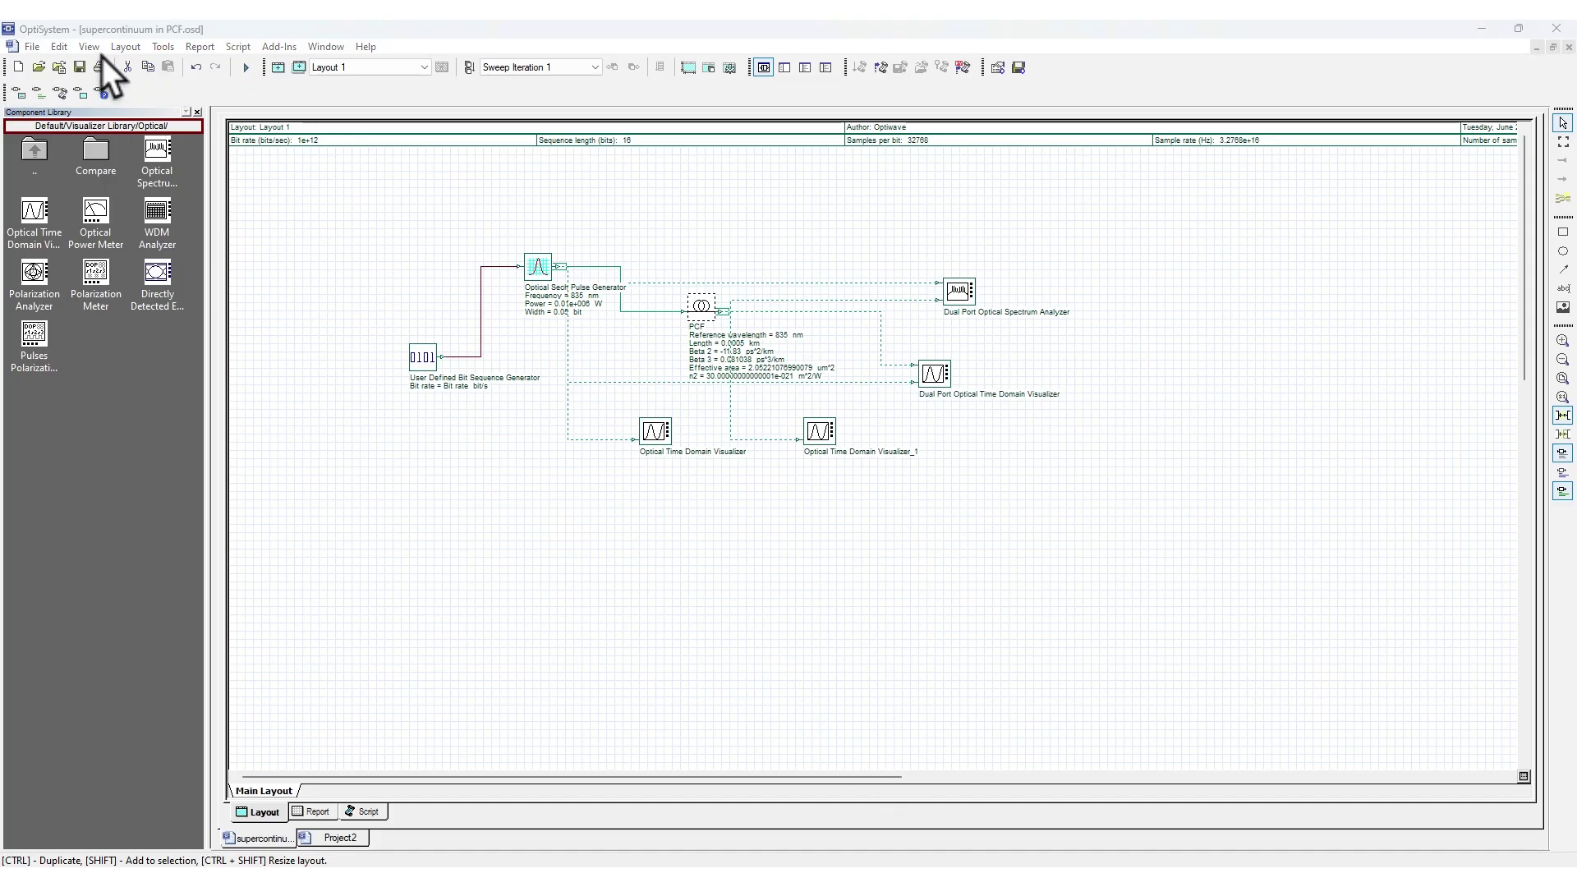
Browse the open-file dialog into Multimode systems, then the Orbital Angular Momentum-OAM sample folder
{"action": "left_click", "coordinate": [32, 47]}
{"action": "left_click", "coordinate": [37, 98]}
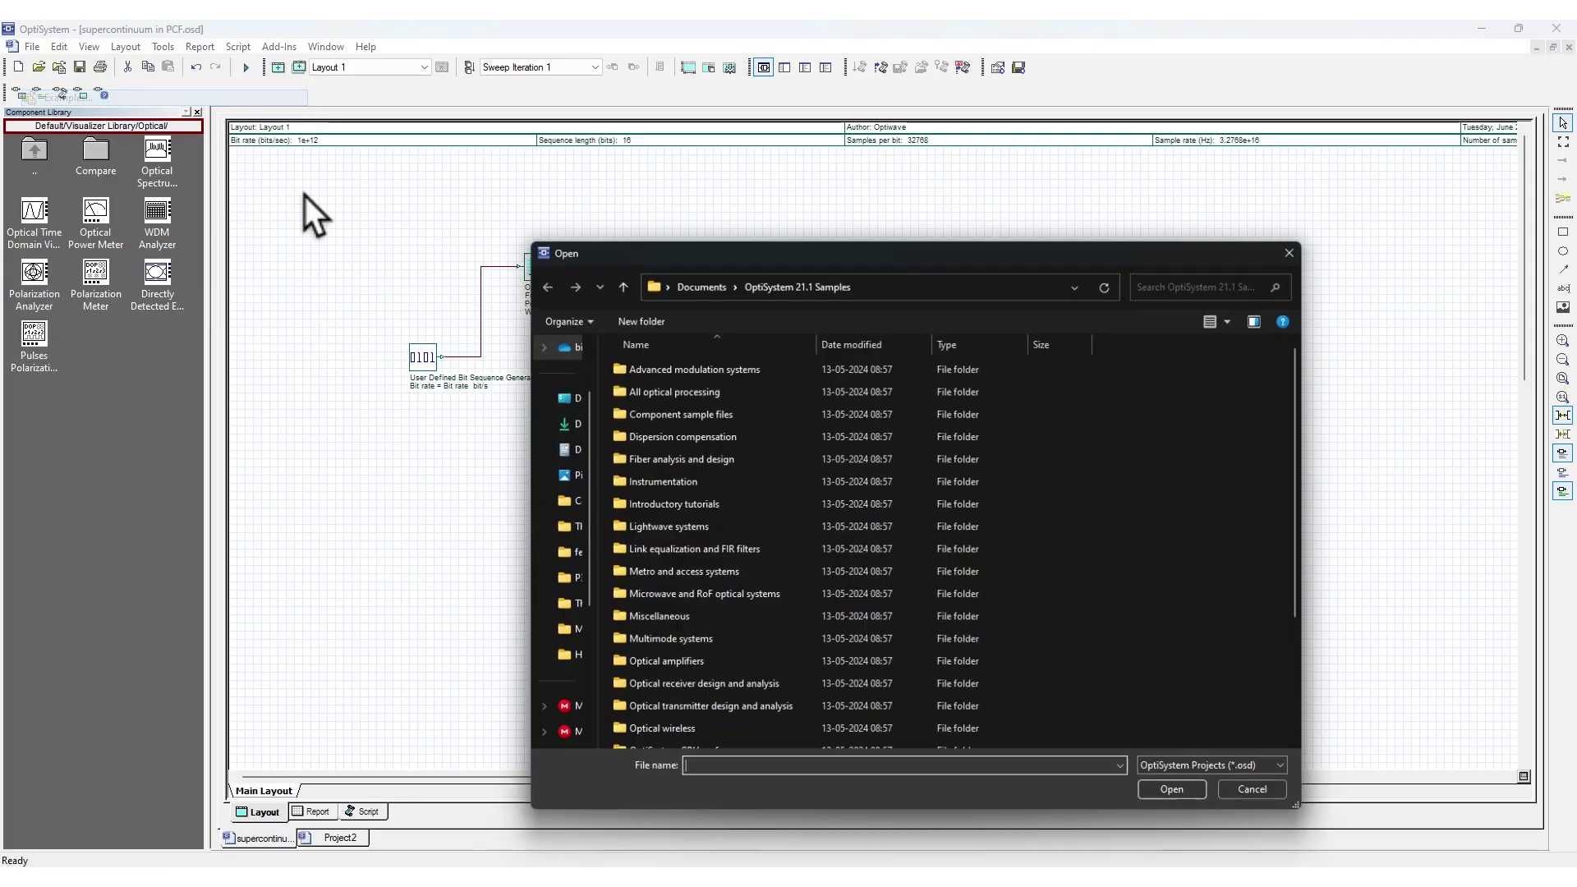
{"action": "scroll", "coordinate": [723, 486], "scroll_direction": "down", "scroll_amount": 3}
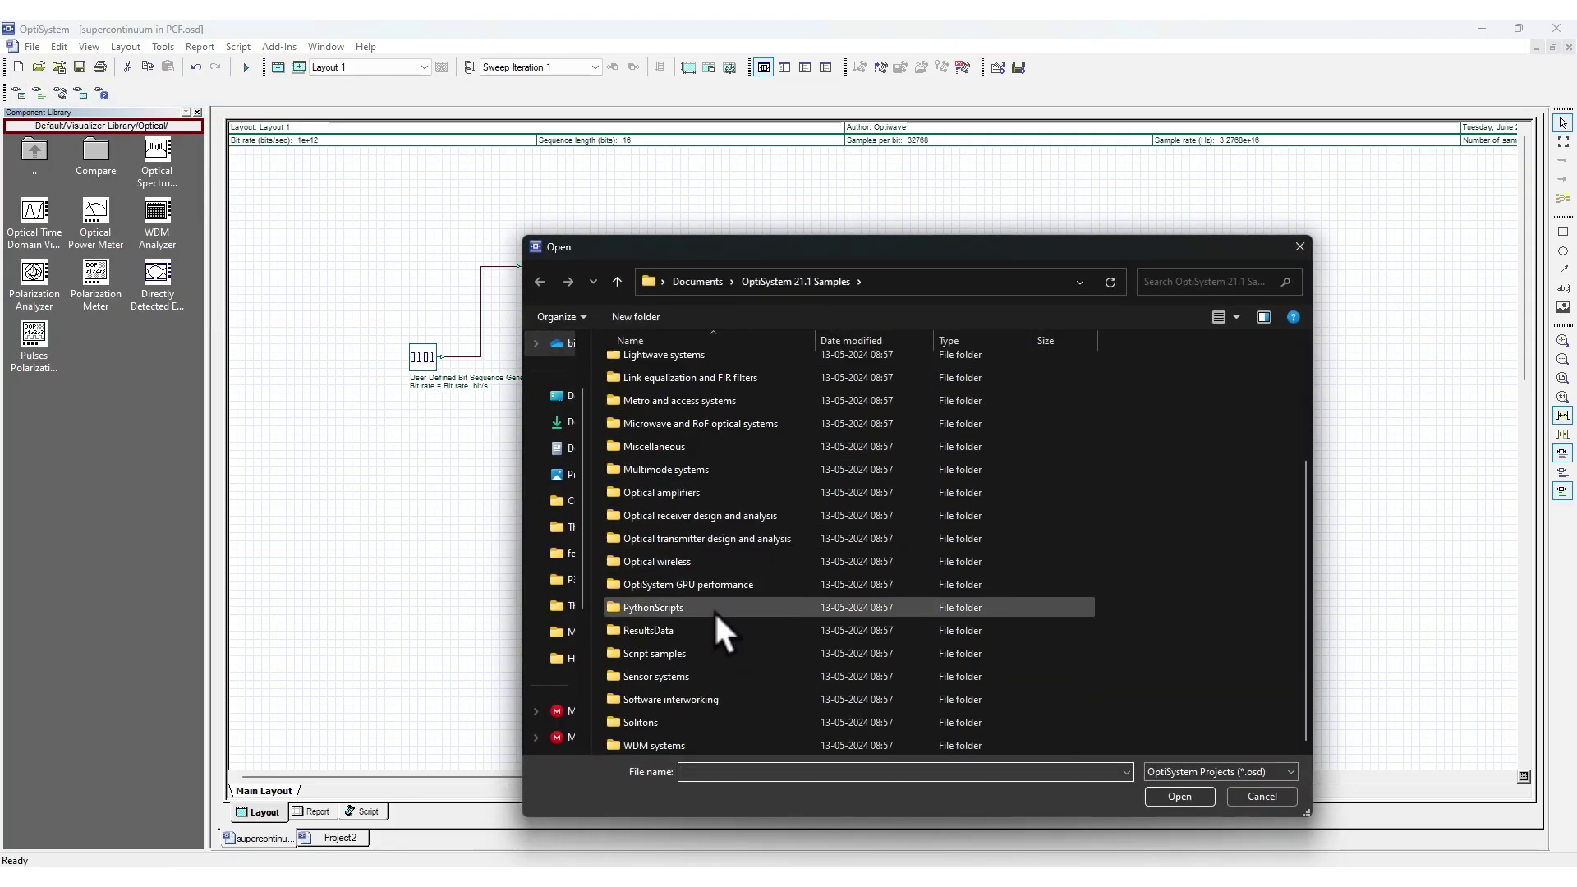
{"action": "scroll", "coordinate": [705, 640], "scroll_direction": "up", "scroll_amount": 3}
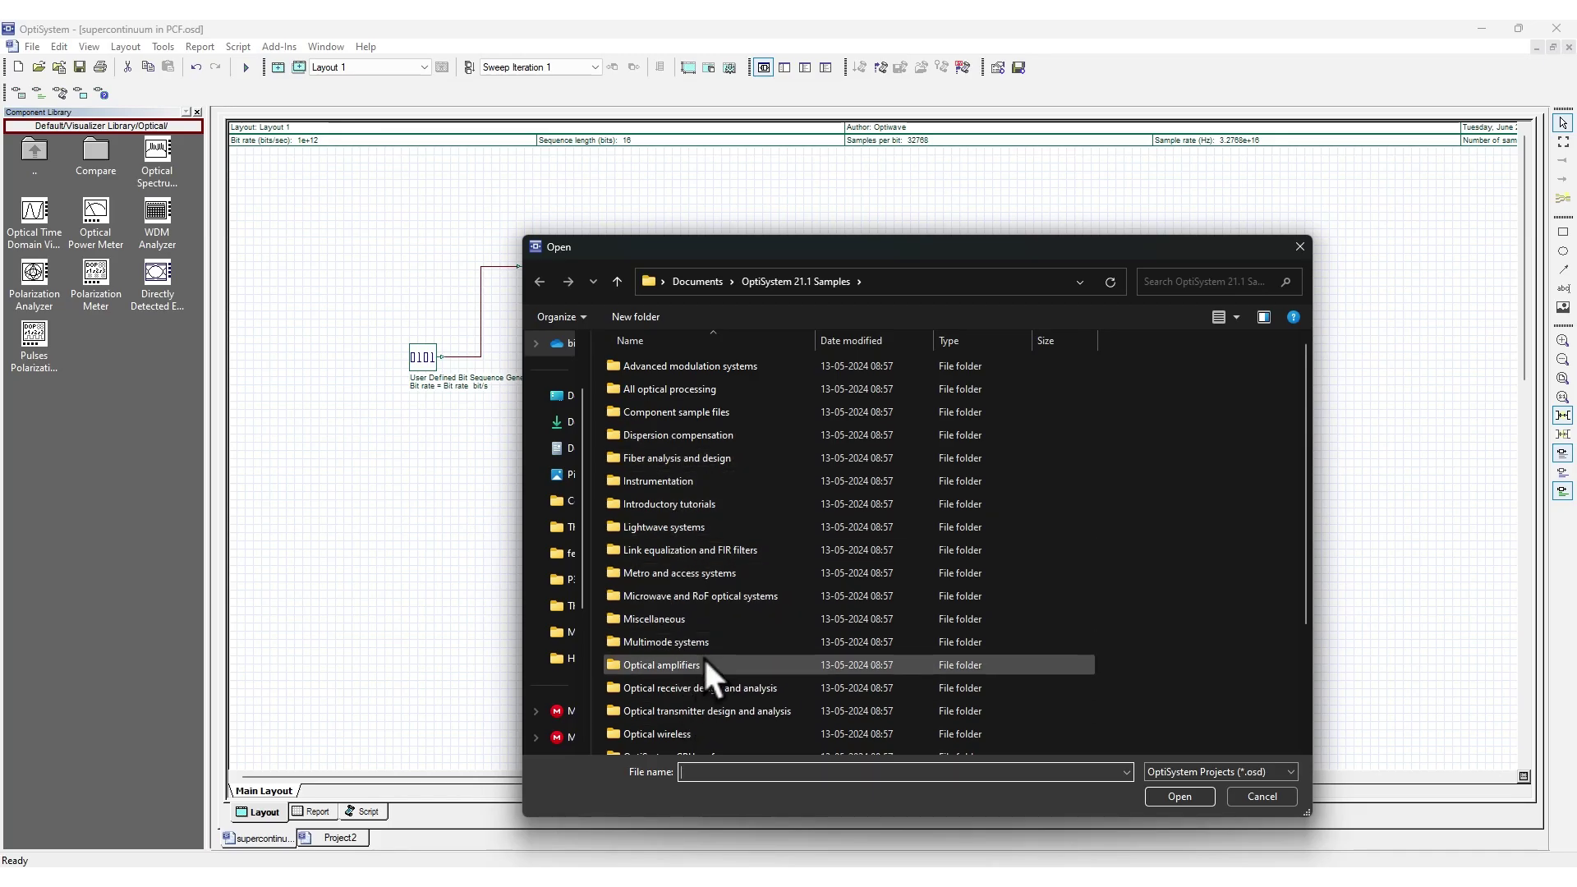
{"action": "scroll", "coordinate": [712, 697], "scroll_direction": "down", "scroll_amount": 3}
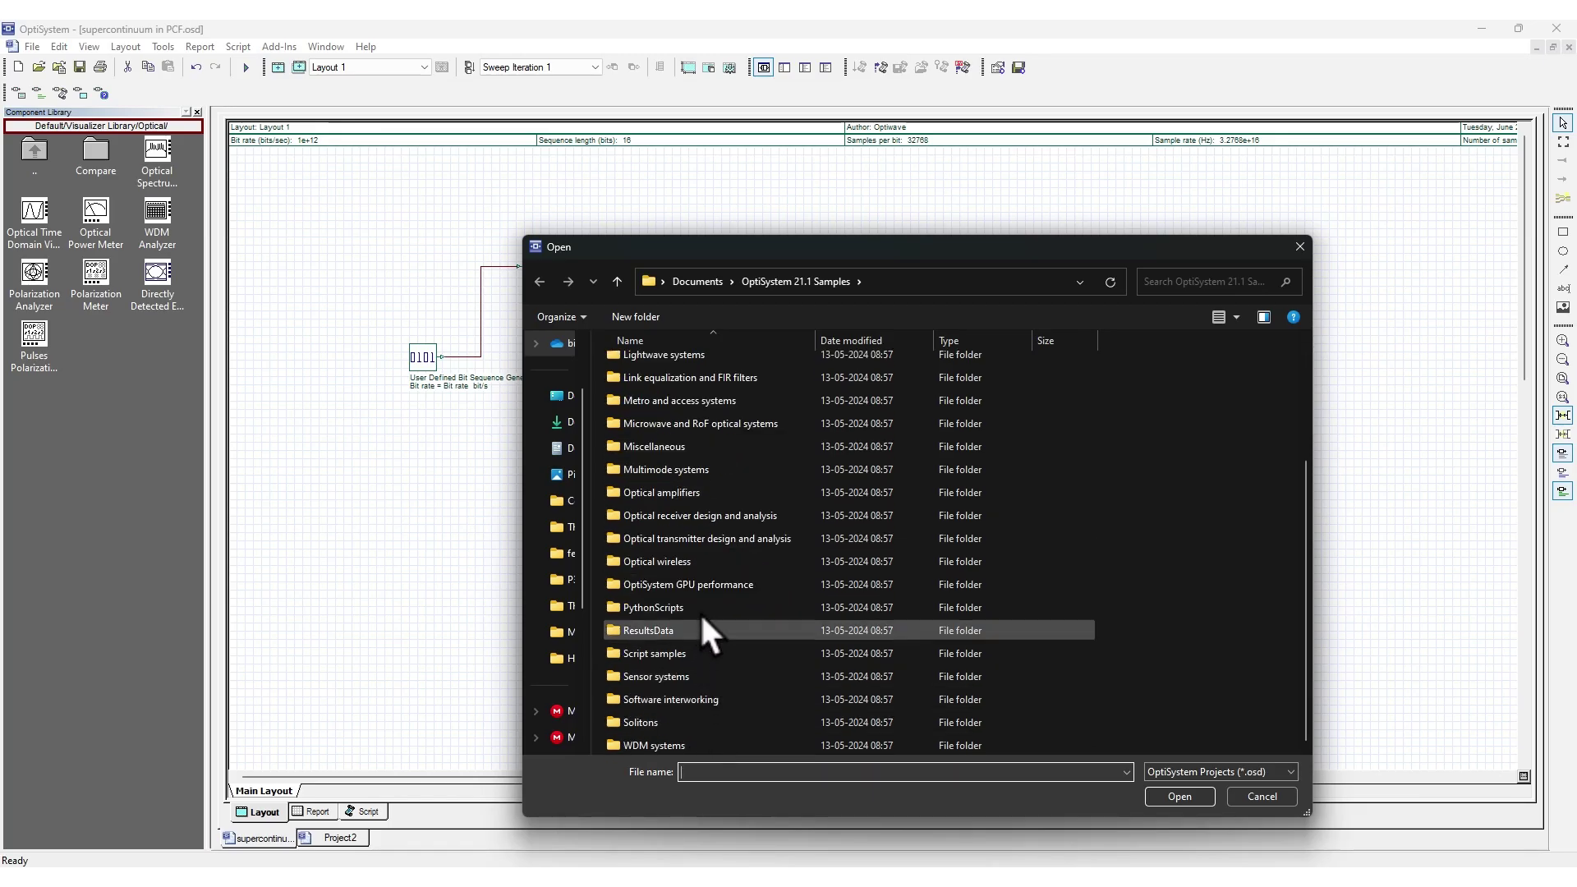
{"action": "double_click", "coordinate": [688, 466]}
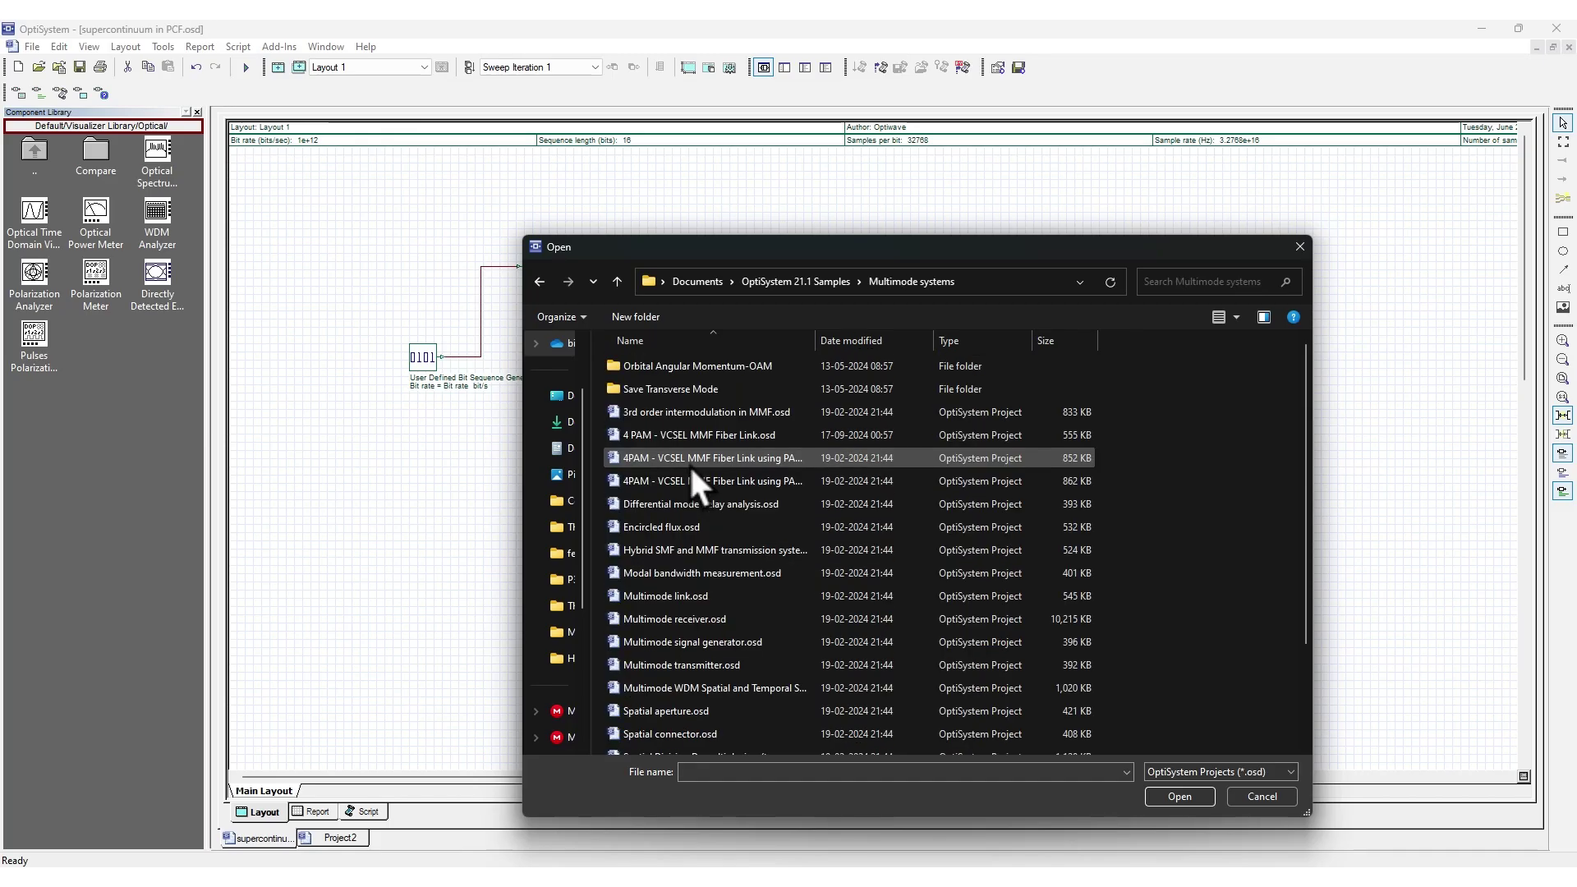
{"action": "double_click", "coordinate": [736, 368]}
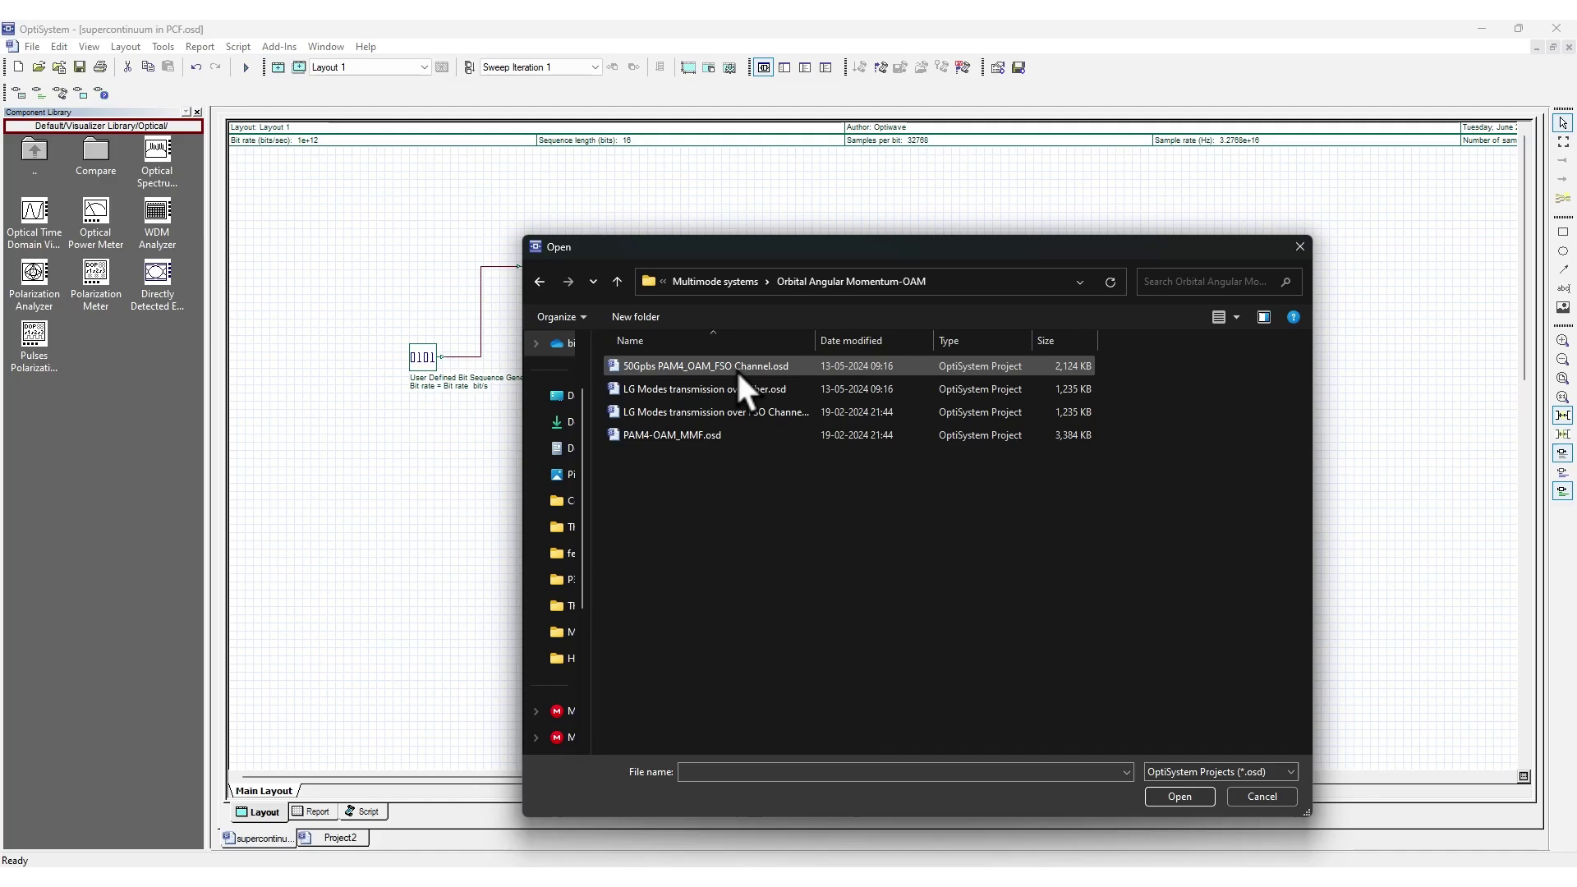
Compare the OAM sample files and open LG Modes transmission over fiber.osd
{"action": "left_click", "coordinate": [727, 391]}
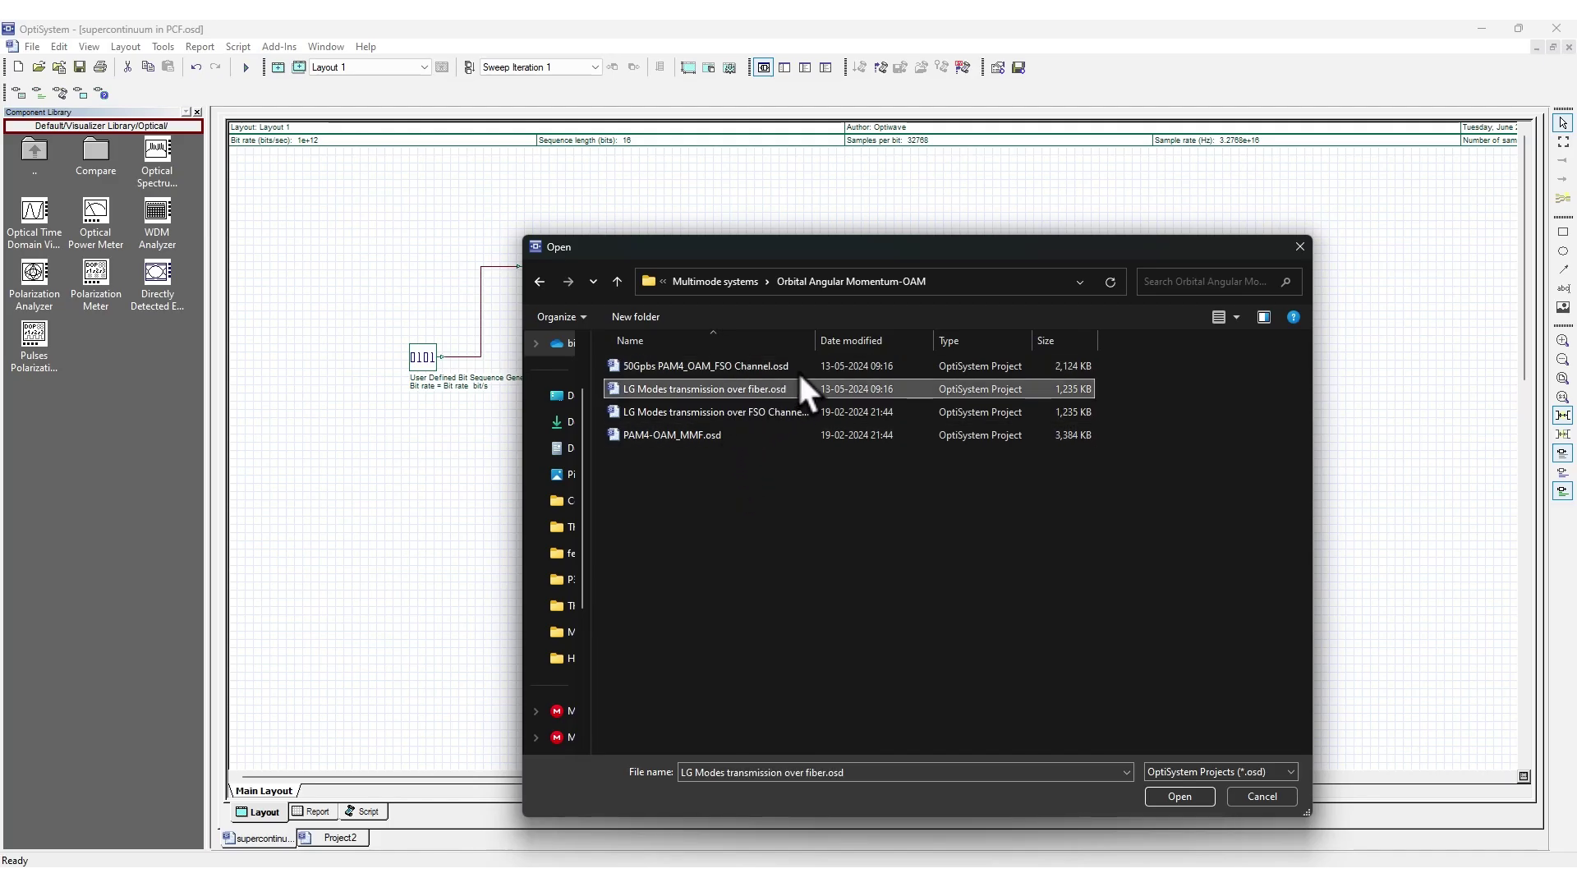
{"action": "left_click_drag", "start_coordinate": [815, 340], "coordinate": [870, 340]}
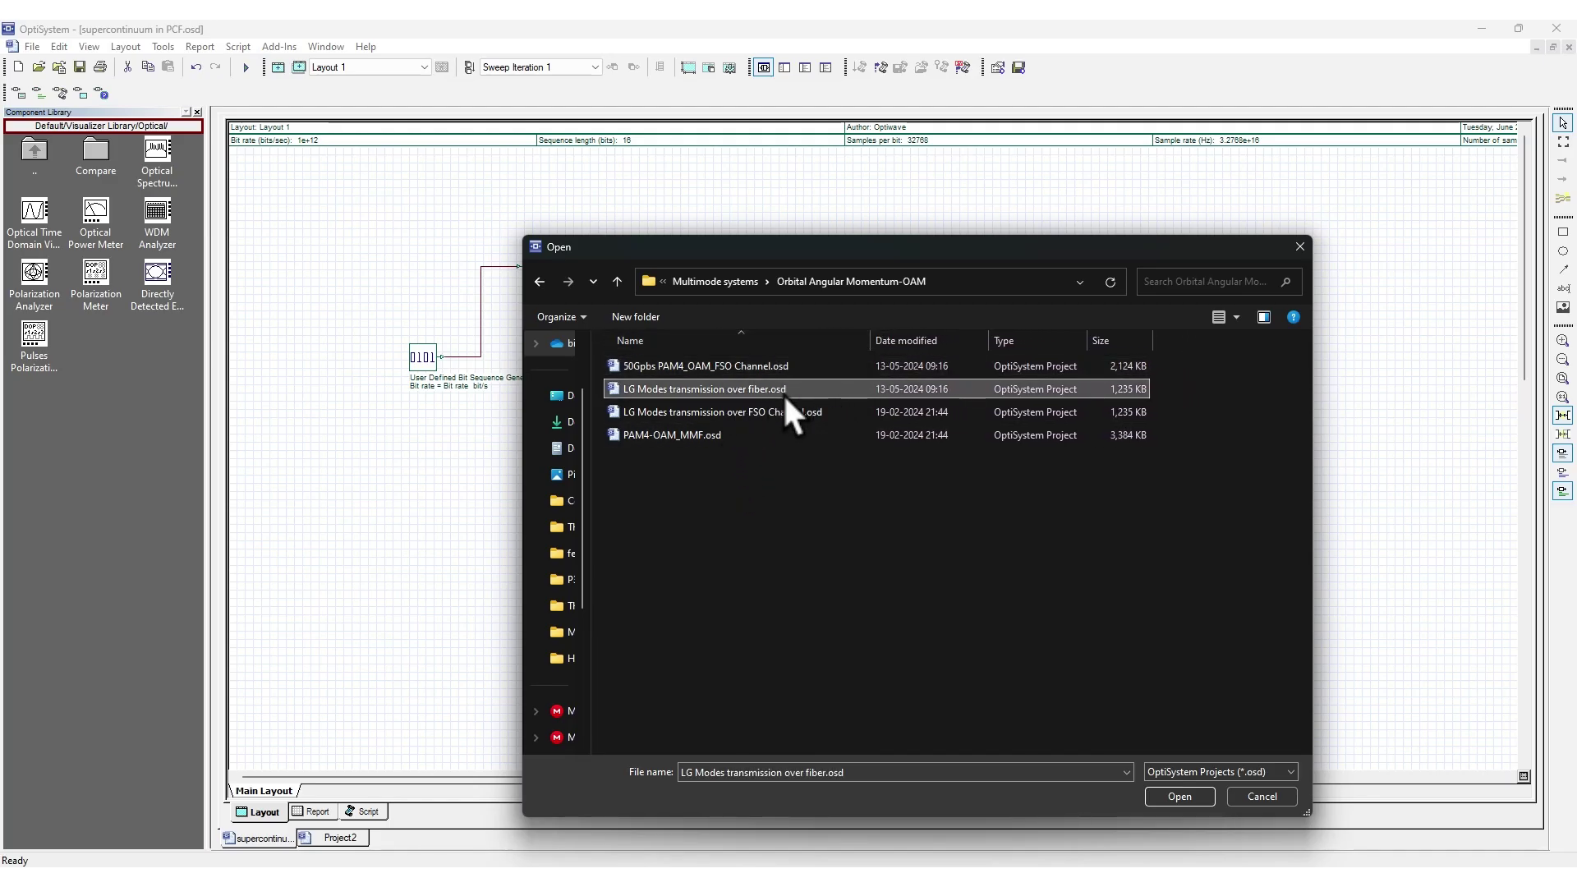
{"action": "left_click", "coordinate": [713, 410]}
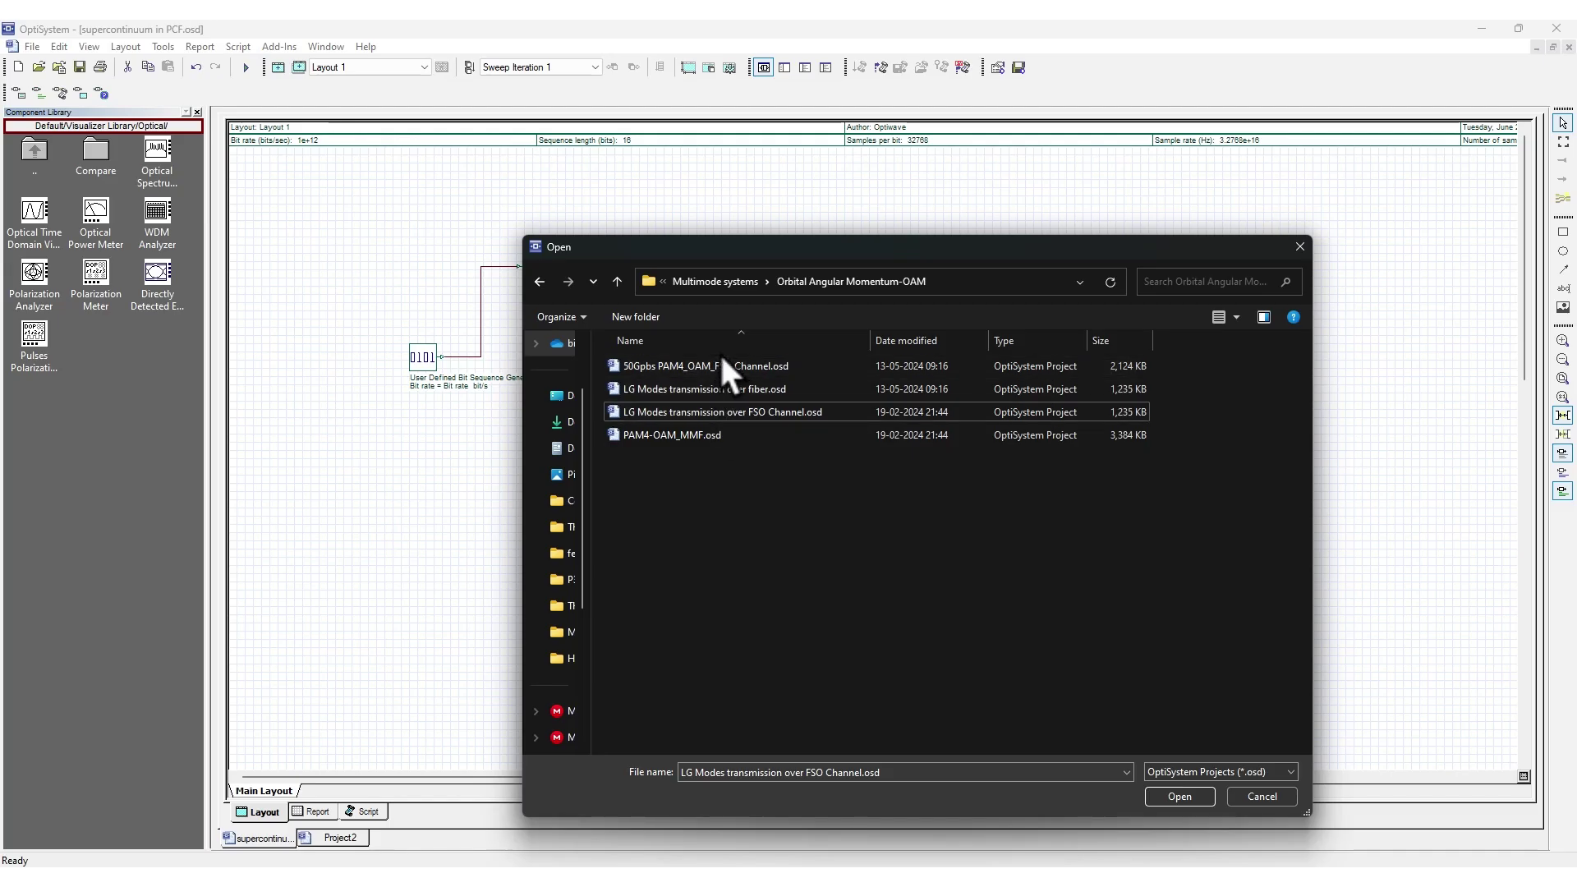
{"action": "left_click", "coordinate": [716, 369]}
{"action": "left_click", "coordinate": [723, 388]}
{"action": "left_click", "coordinate": [736, 410]}
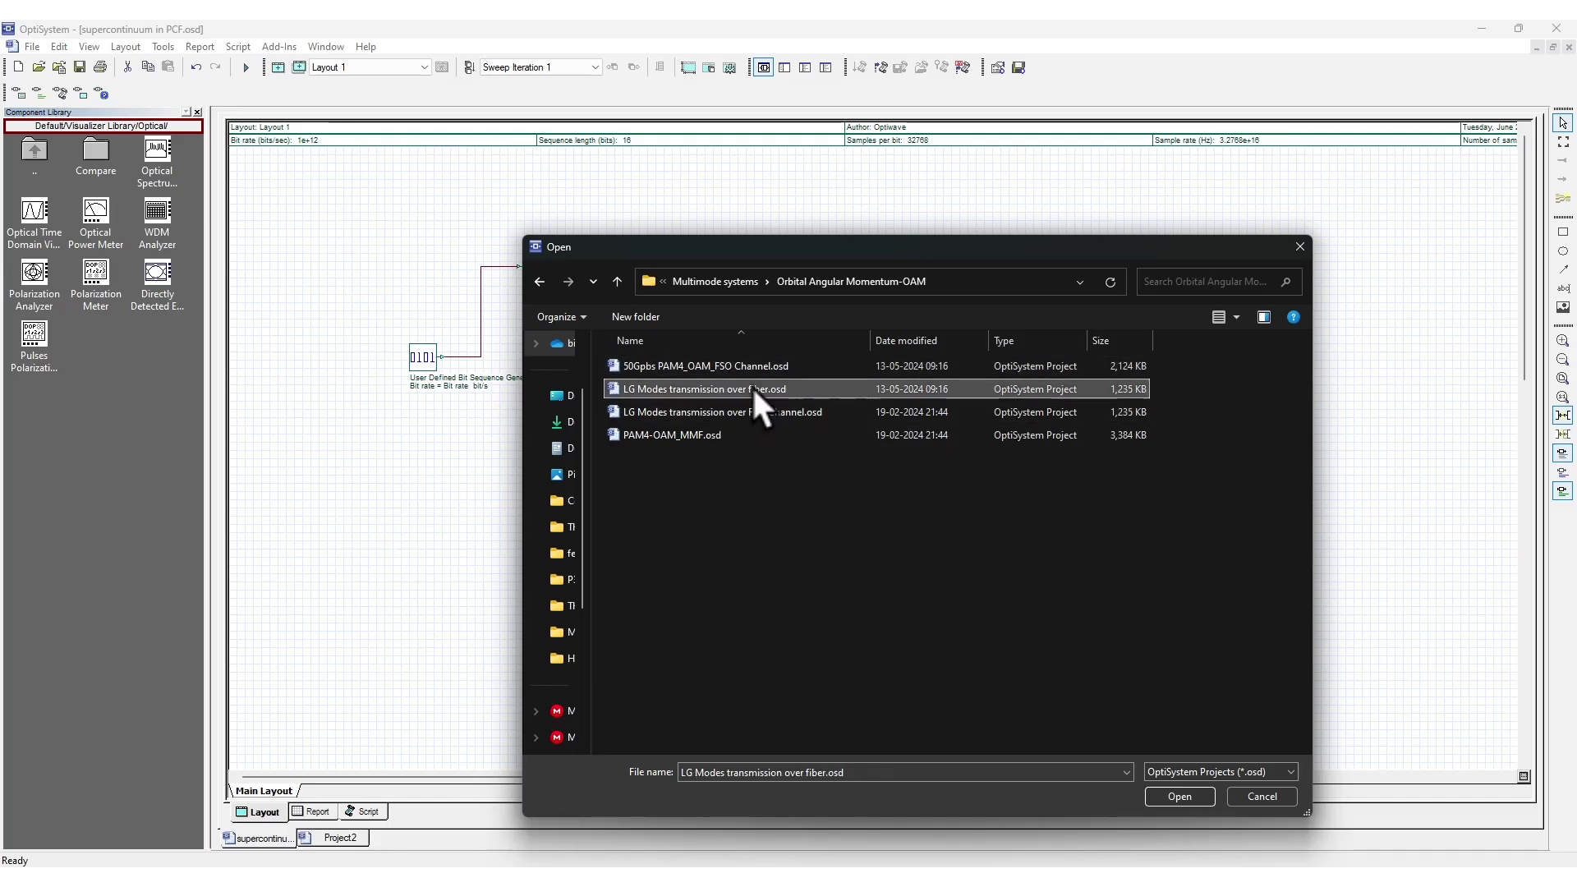
{"action": "double_click", "coordinate": [744, 386]}
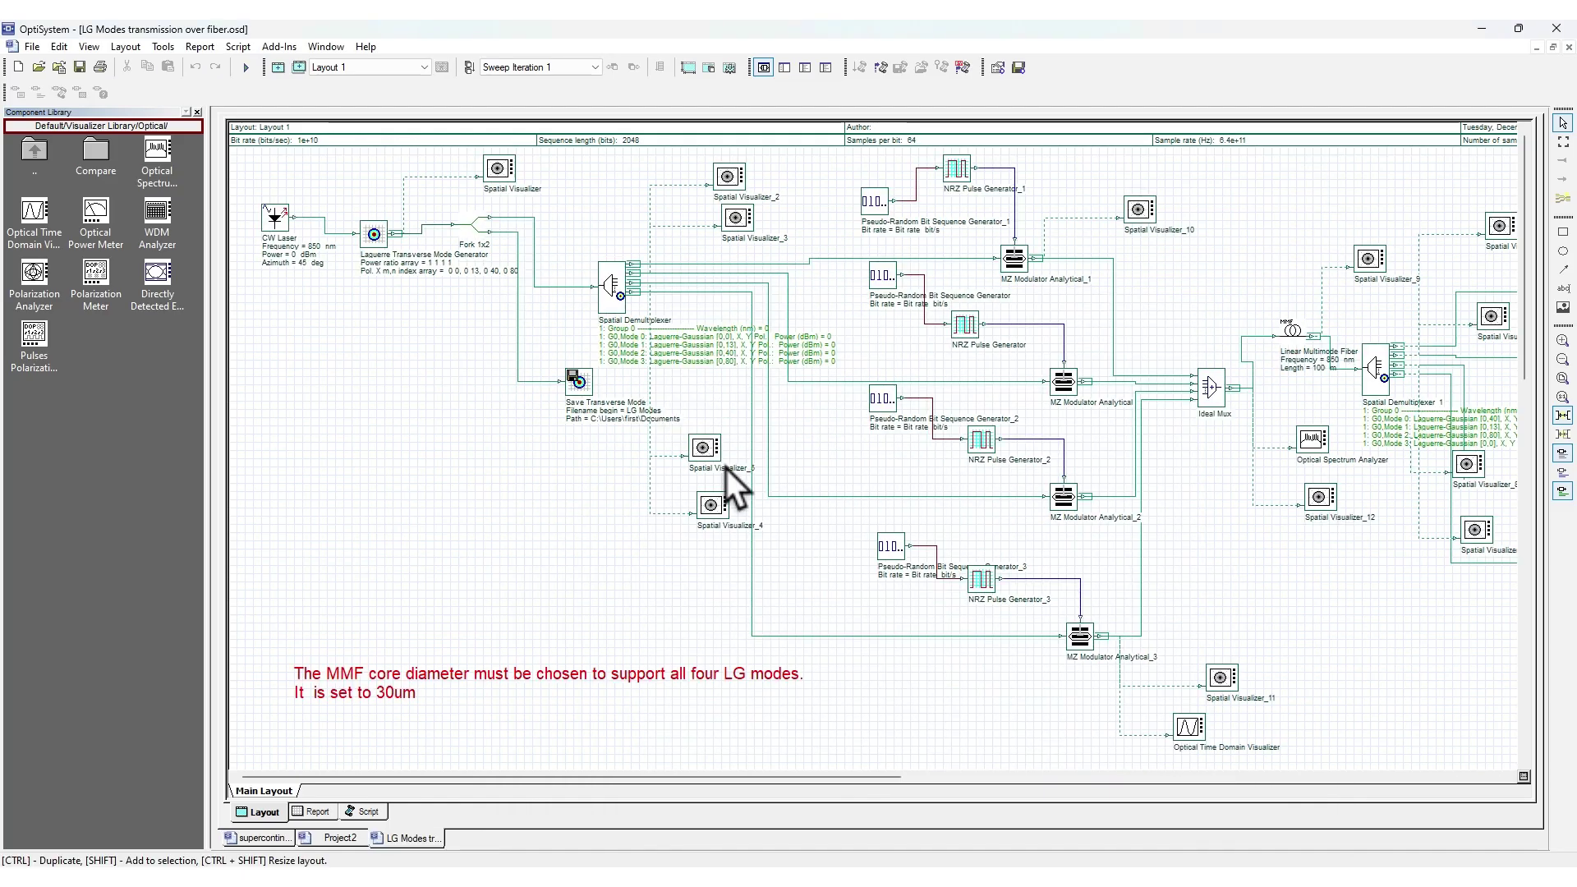
Scroll the layout right and nudge the Linear Multimode Fiber block up and slightly left
{"action": "scroll", "coordinate": [550, 440], "scroll_direction": "down", "scroll_amount": 6}
{"action": "scroll", "coordinate": [670, 444], "scroll_direction": "up", "scroll_amount": 6}
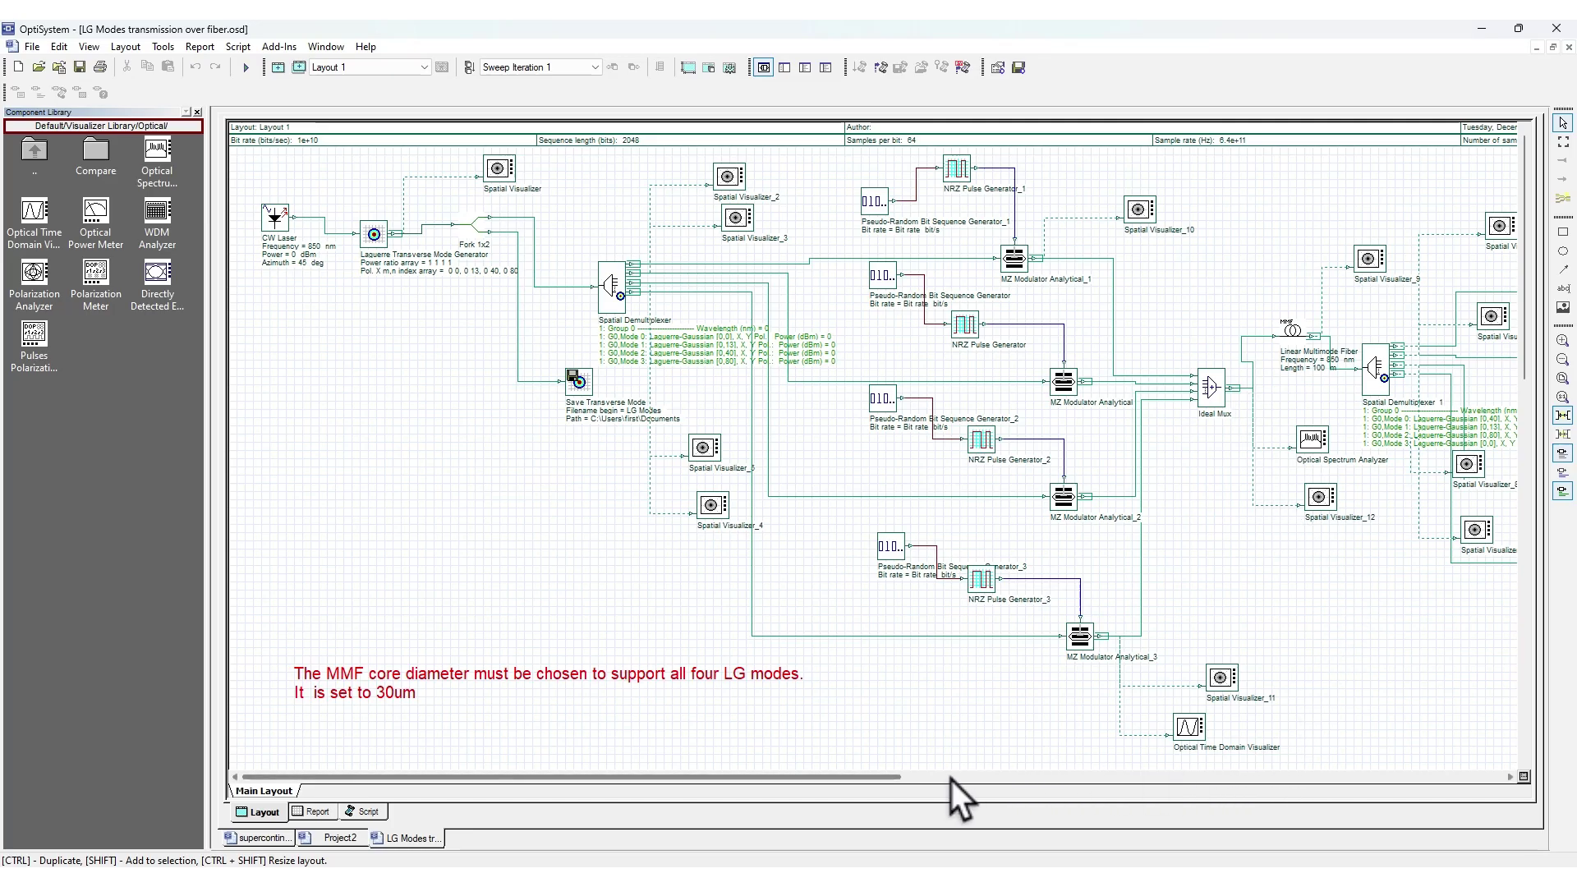
{"action": "left_click_drag", "start_coordinate": [897, 777], "coordinate": [1092, 777]}
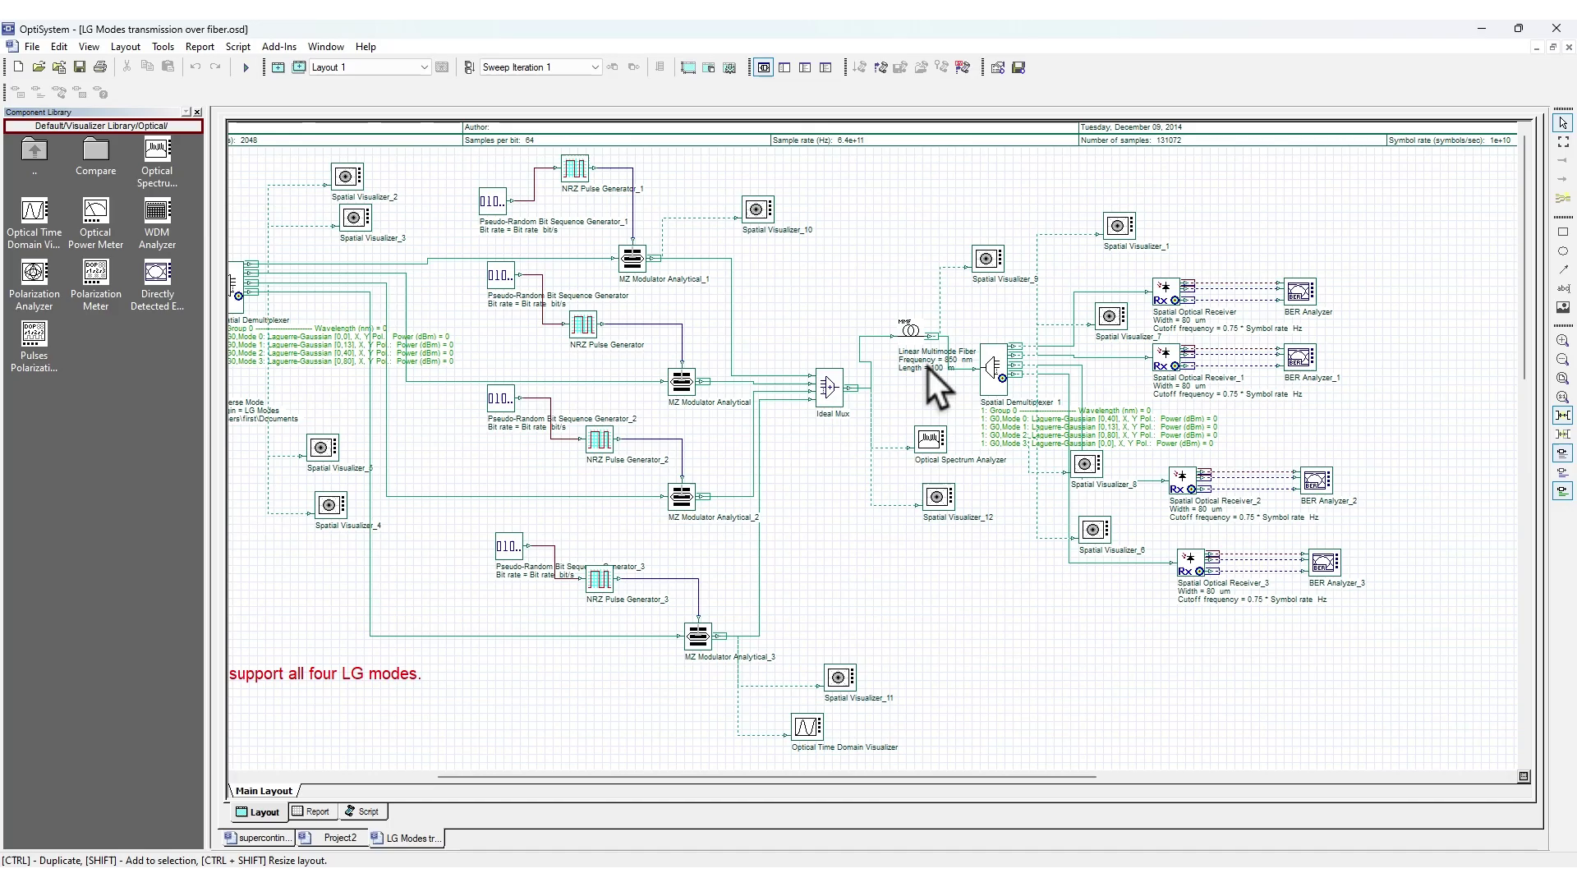
{"action": "double_click", "coordinate": [910, 329]}
{"action": "mouse_move", "coordinate": [910, 327]}
{"action": "left_mouse_down"}
{"action": "mouse_move", "coordinate": [875, 273]}
{"action": "mouse_move", "coordinate": [904, 302]}
{"action": "left_mouse_up"}
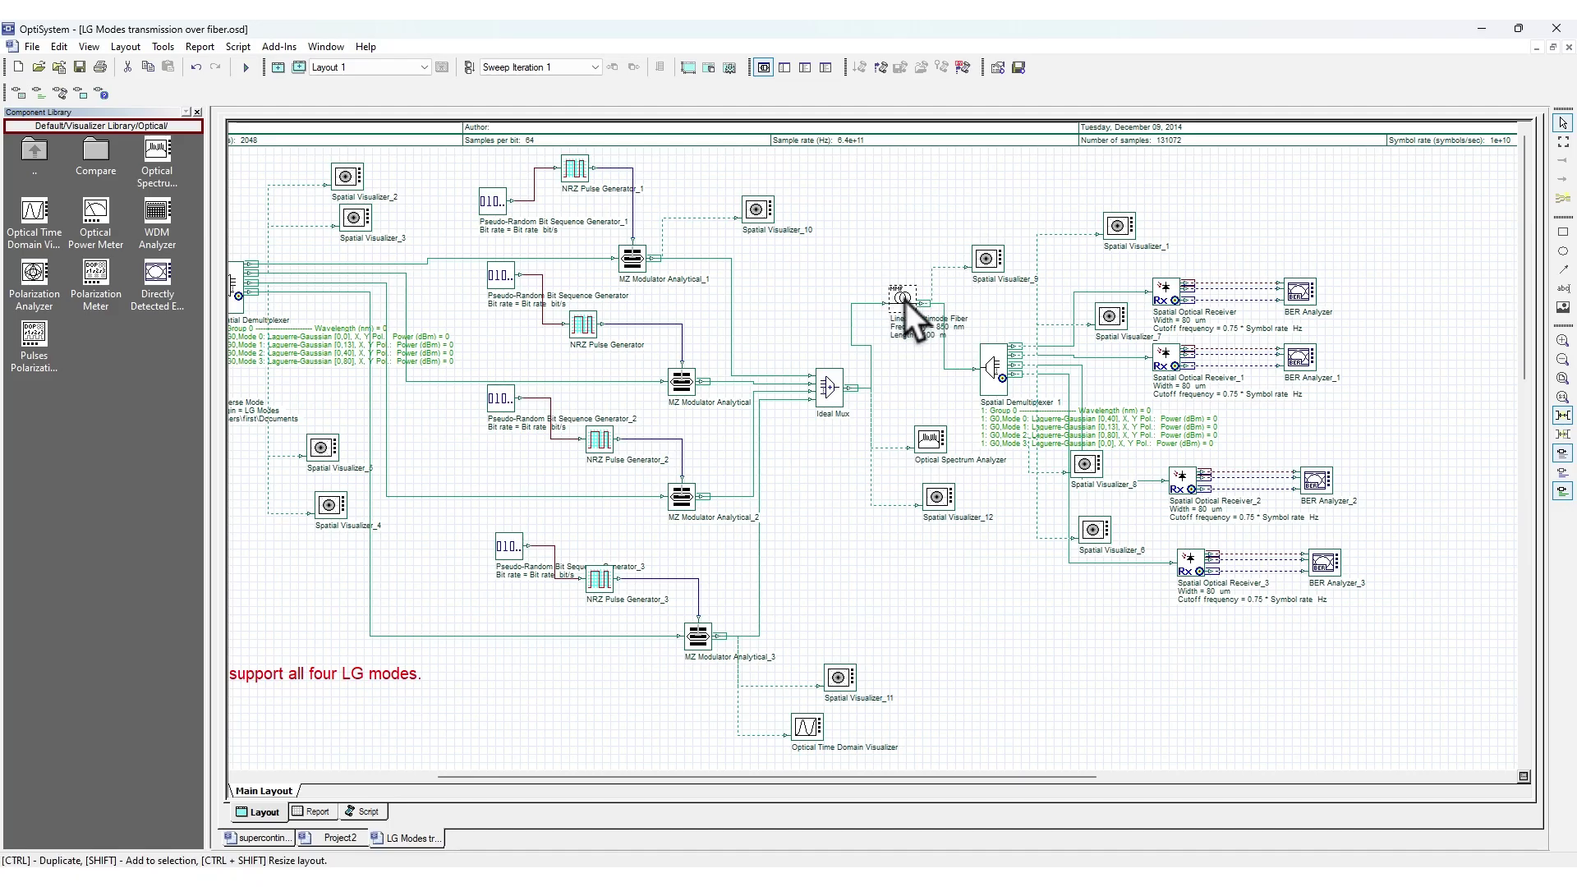
{"action": "double_click", "coordinate": [905, 301]}
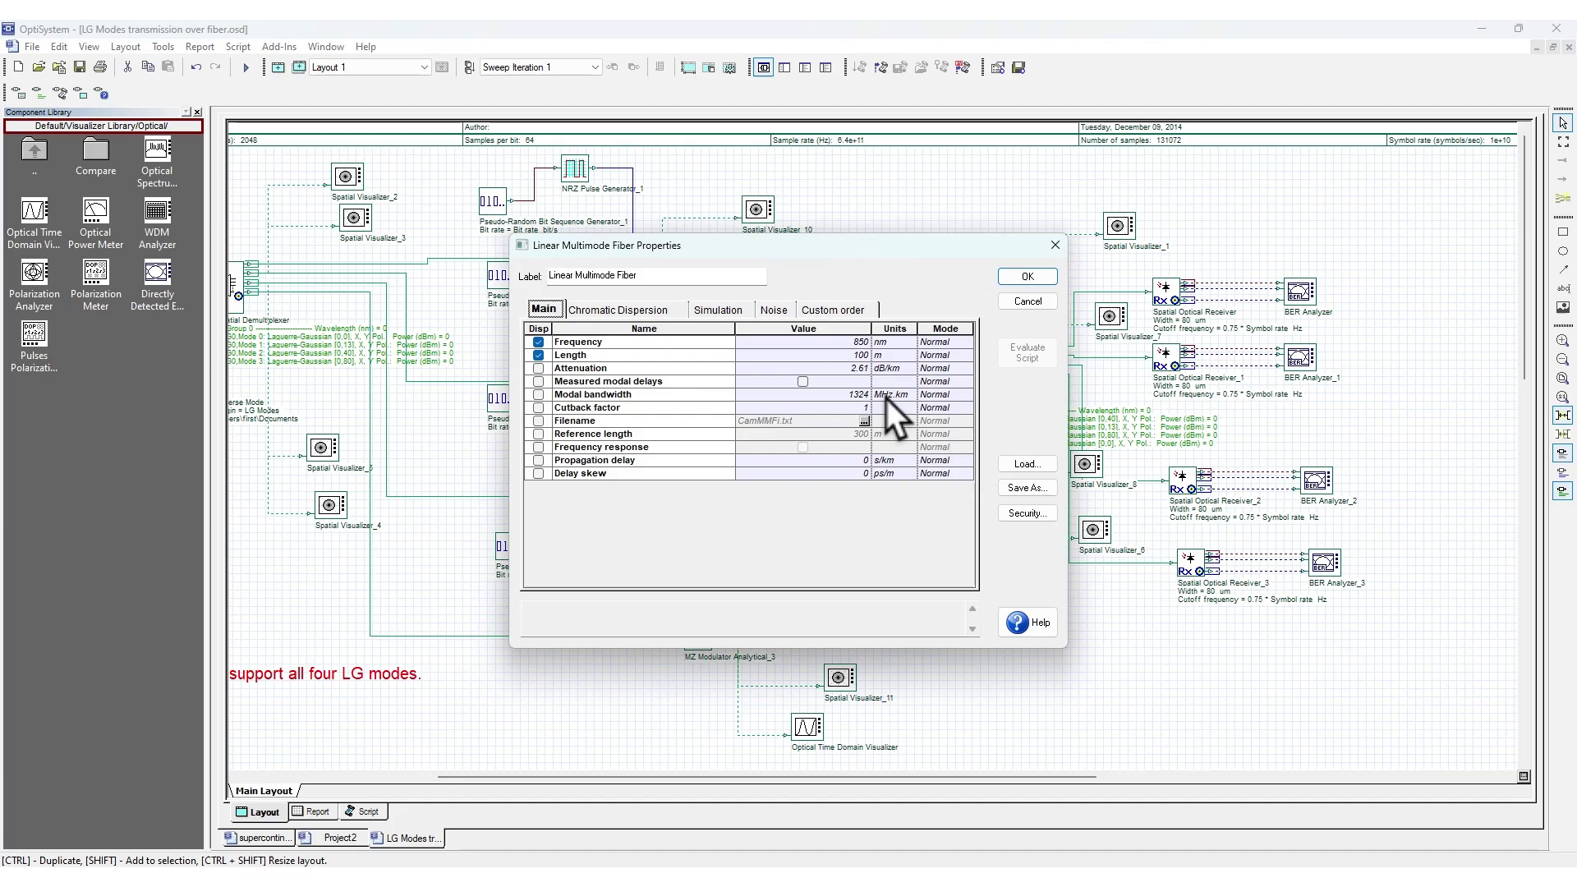
{"action": "left_click", "coordinate": [598, 311]}
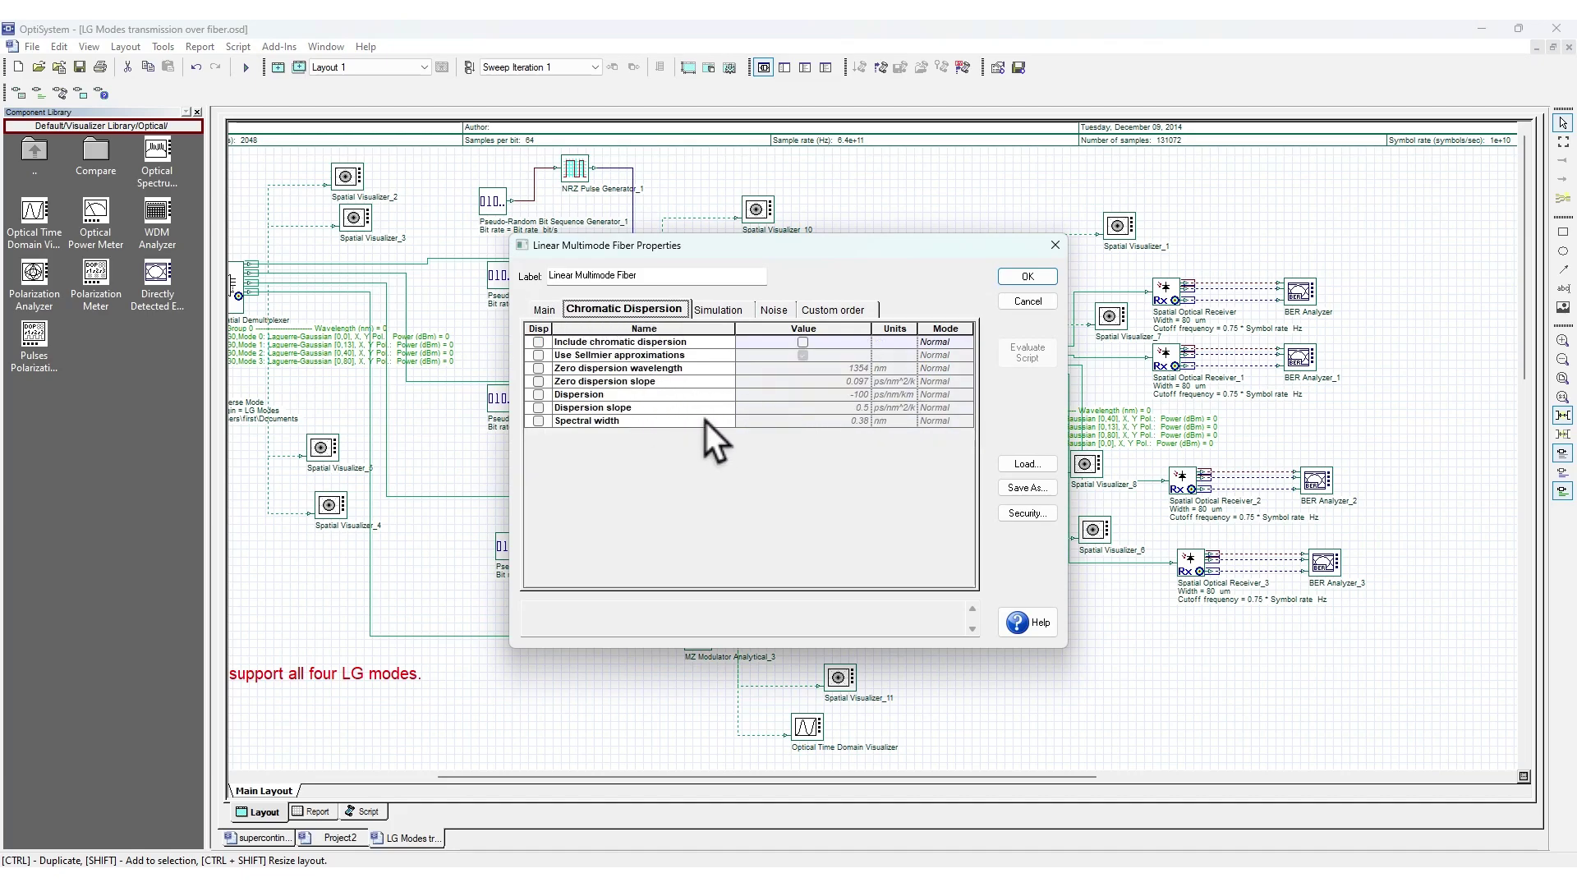
{"action": "left_click", "coordinate": [727, 310]}
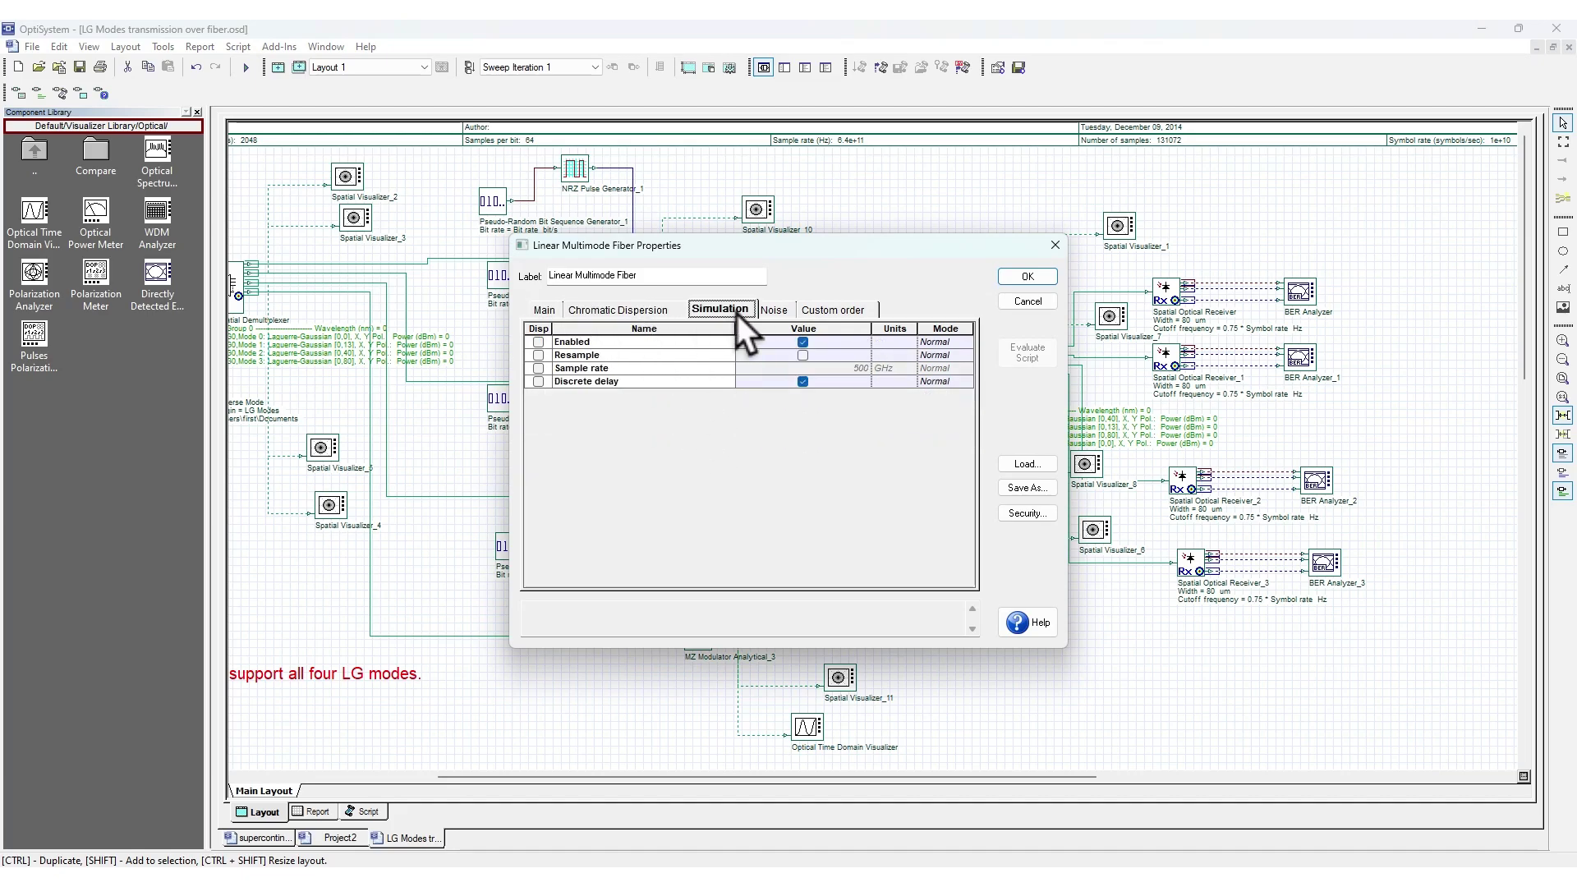
{"action": "left_click", "coordinate": [594, 314]}
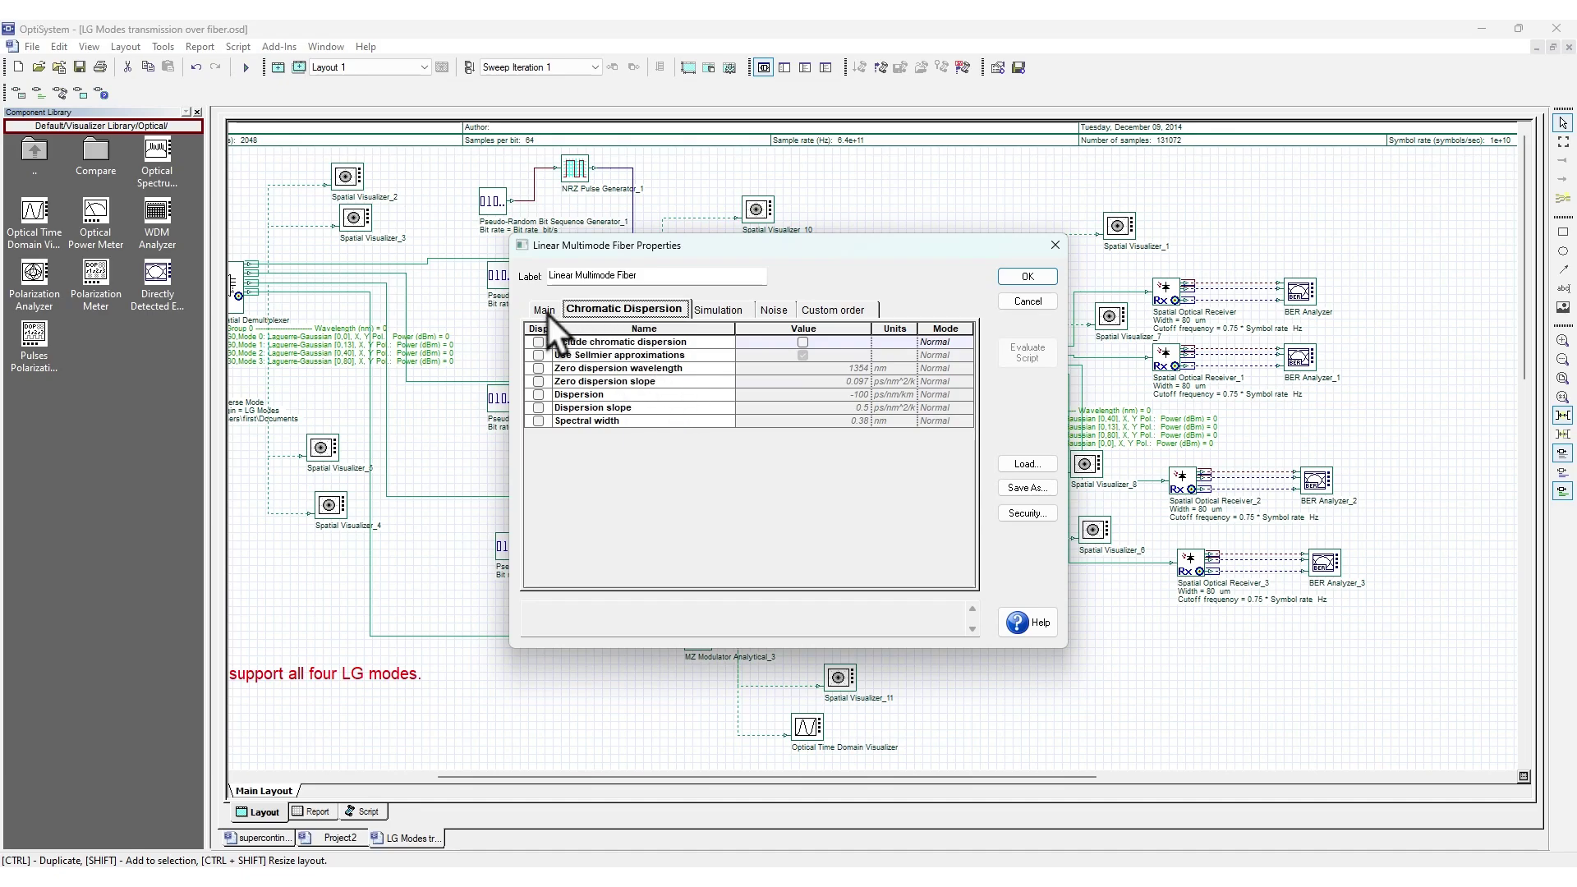
{"action": "left_click", "coordinate": [1028, 276]}
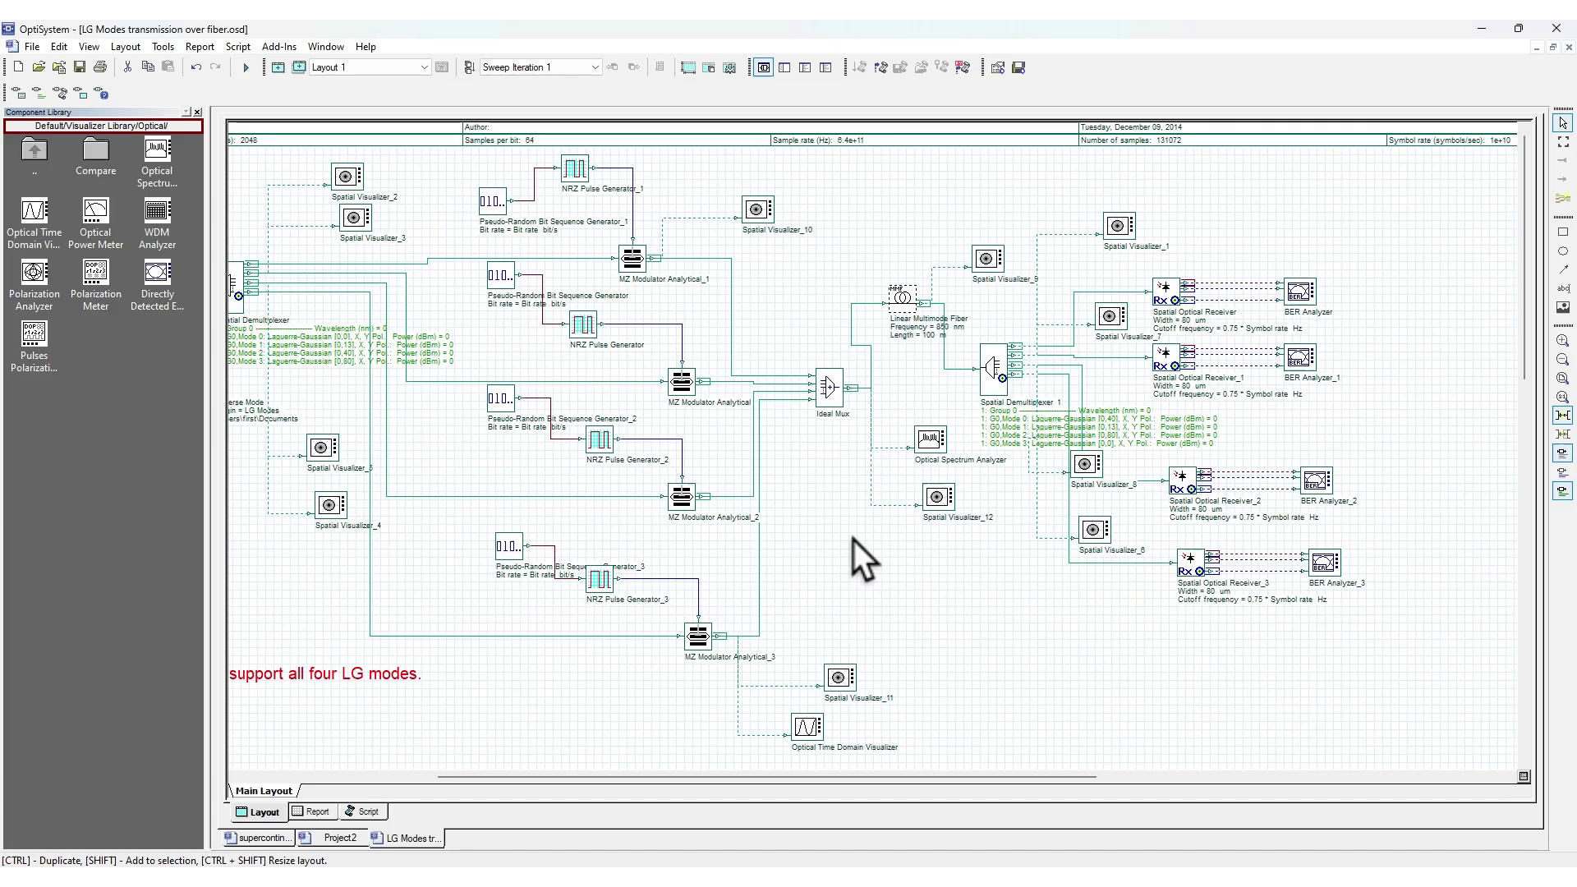
Nudge the Laguerre Transverse Mode Generator up-left and select MZ Modulator Analytical_1
{"action": "left_click_drag", "start_coordinate": [997, 777], "coordinate": [662, 767]}
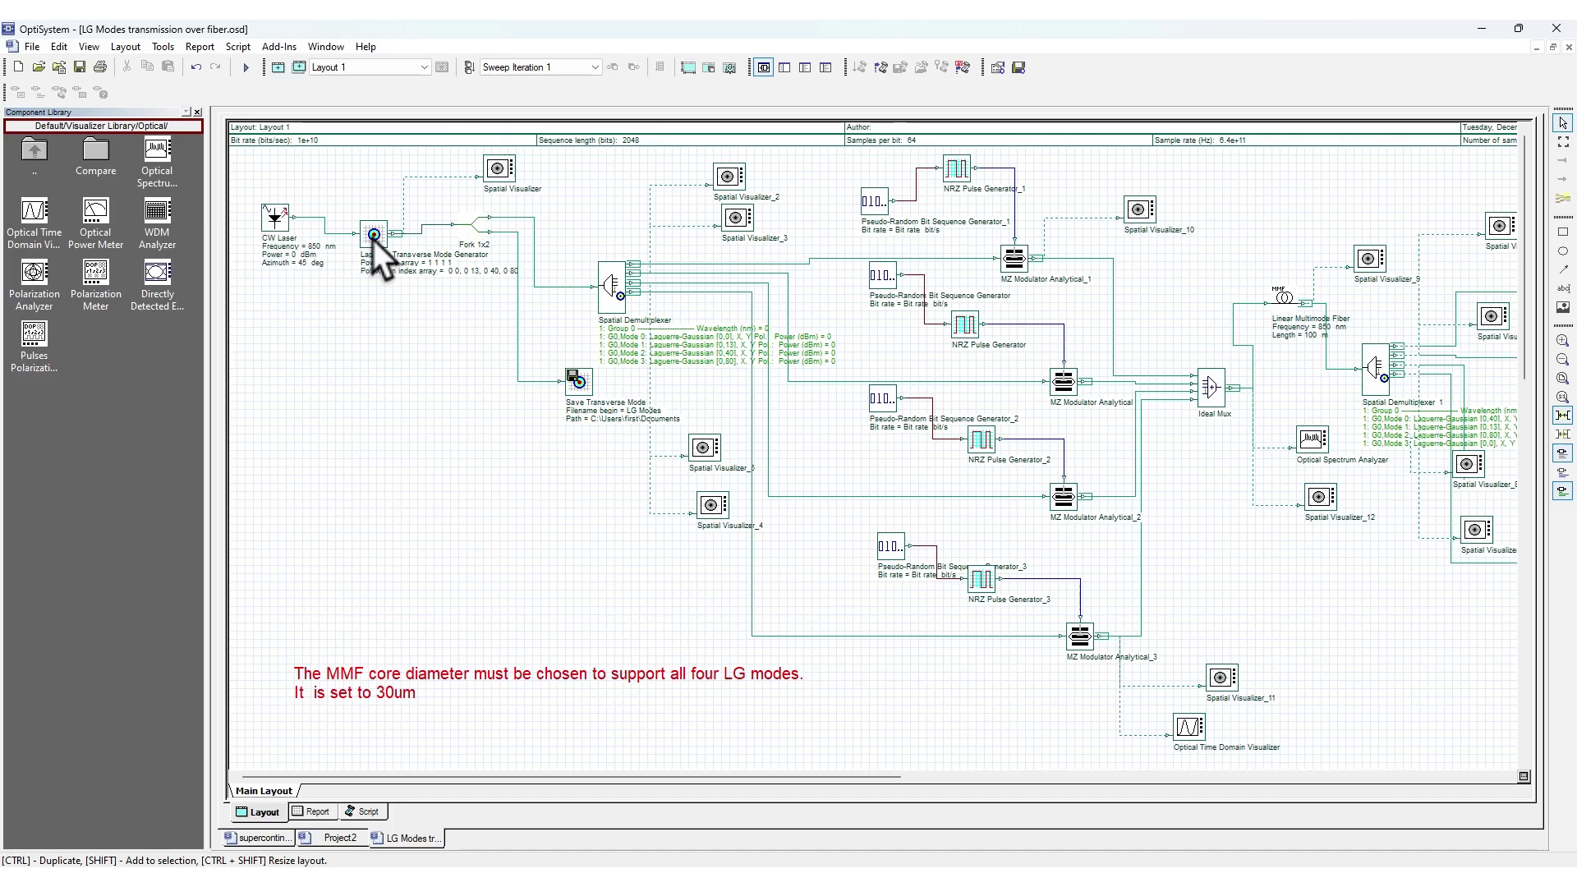
{"action": "left_click_drag", "start_coordinate": [372, 244], "coordinate": [367, 232]}
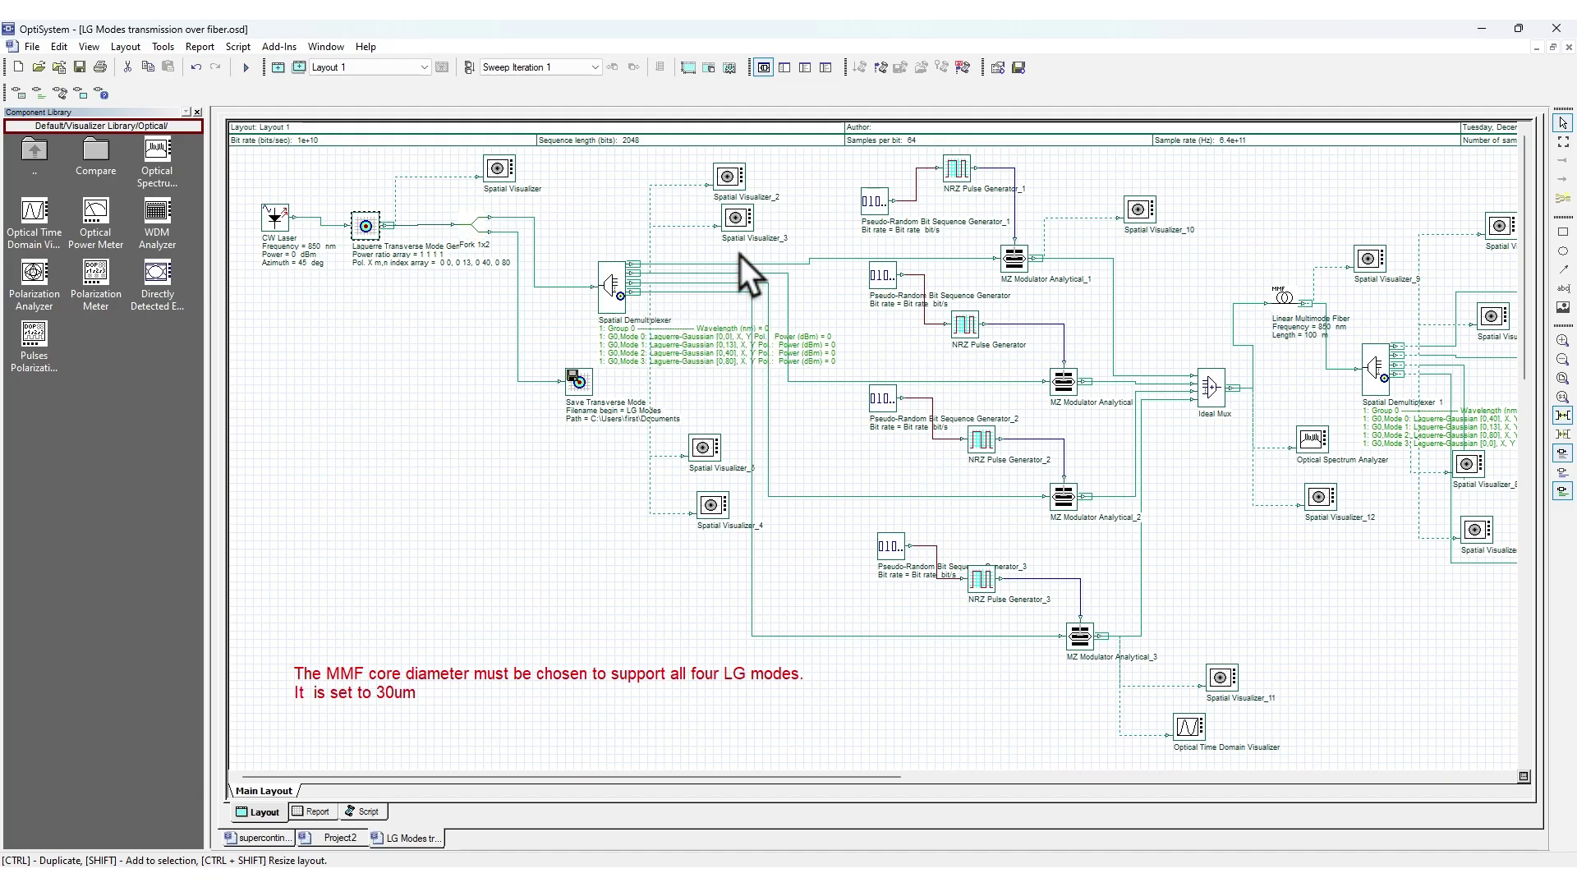
{"action": "left_click", "coordinate": [955, 263]}
{"action": "left_click", "coordinate": [1017, 263]}
{"action": "left_click", "coordinate": [1265, 588]}
Raise Spatial Demultiplexer 1 about 40 px beside the fiber output, then scroll back left
{"action": "right_click", "coordinate": [1049, 301]}
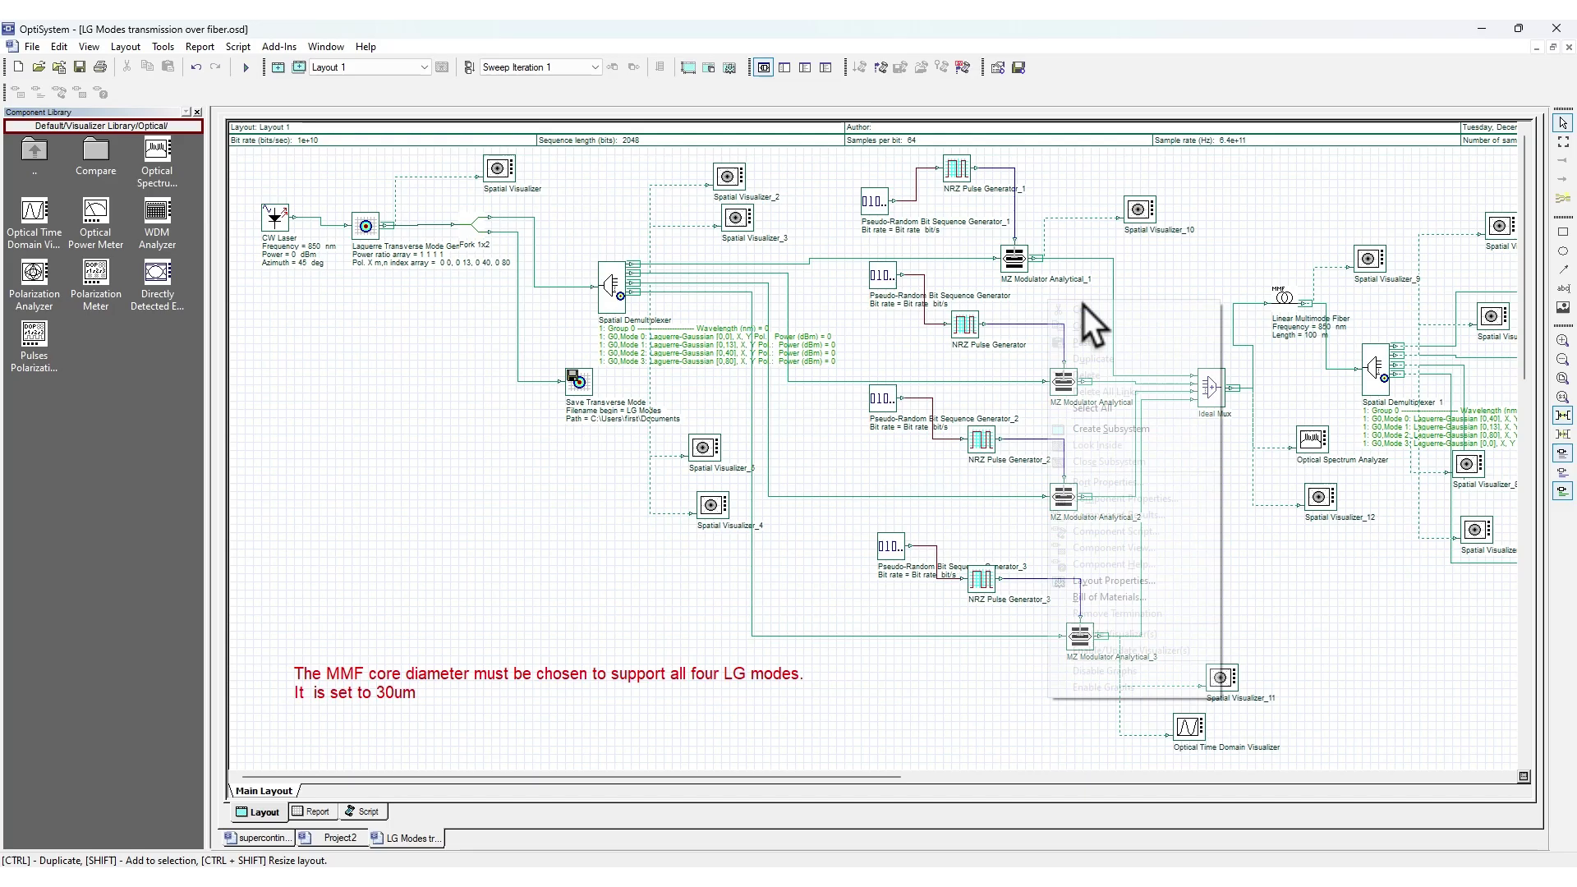
{"action": "left_click", "coordinate": [1333, 570]}
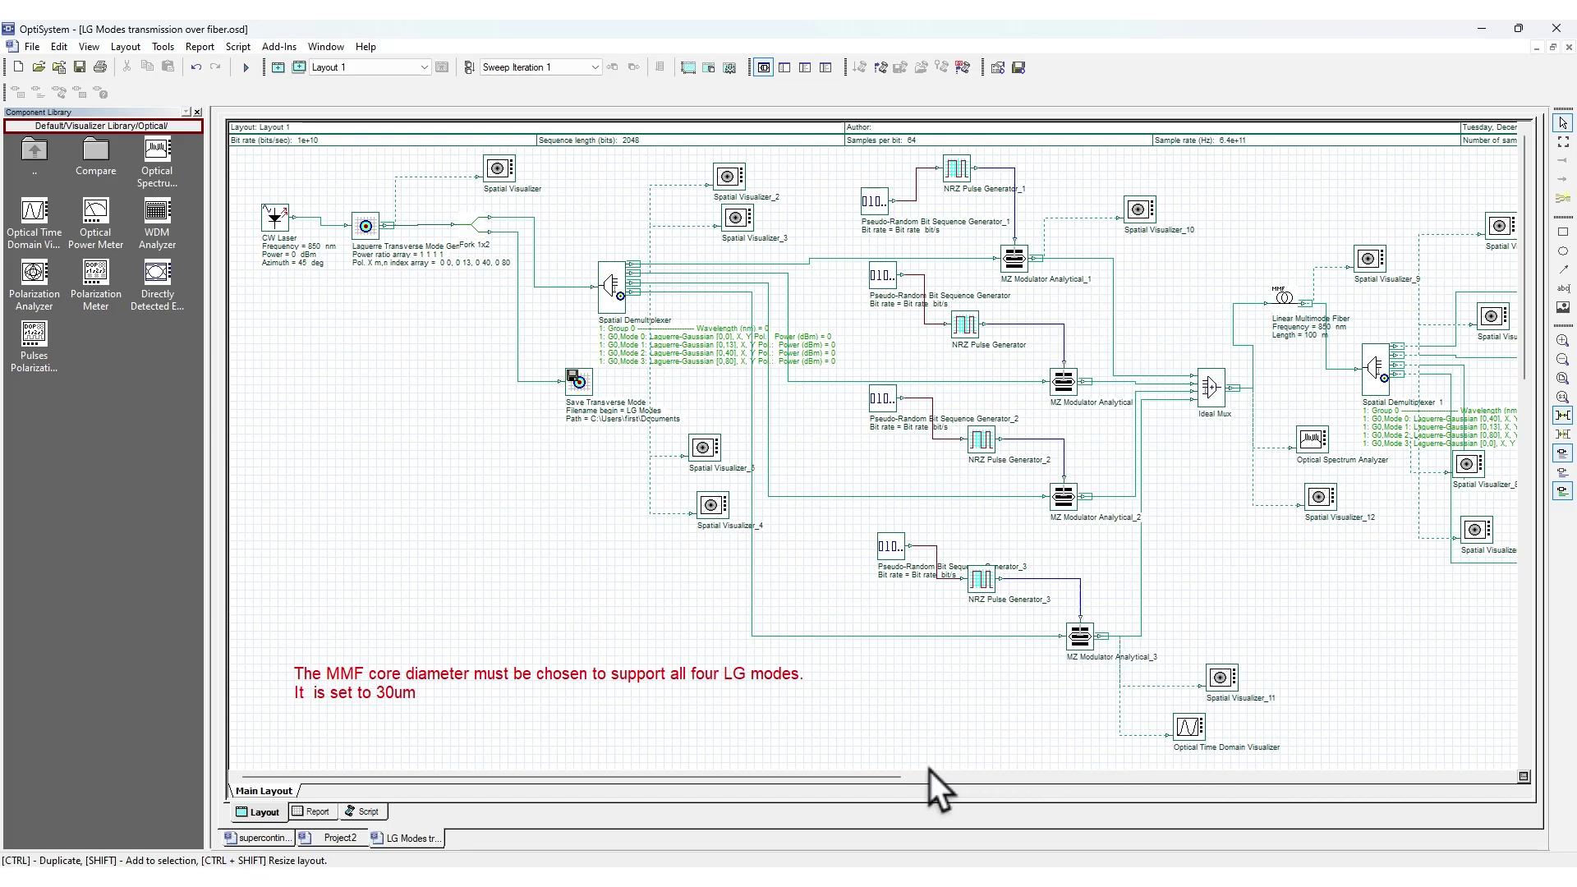
{"action": "left_click_drag", "start_coordinate": [880, 779], "coordinate": [1047, 651]}
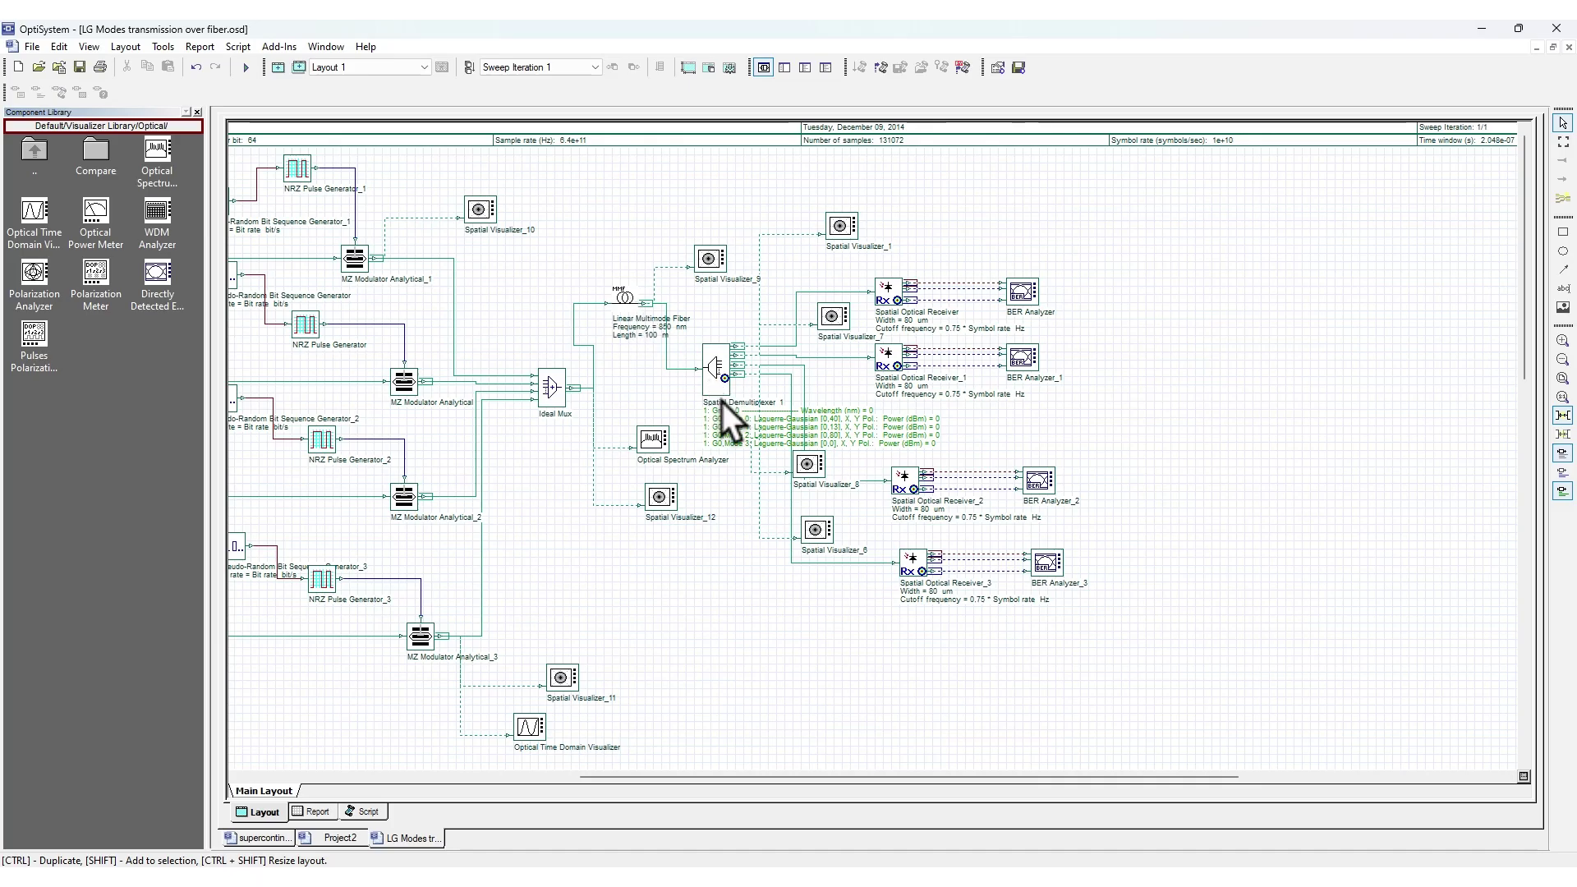
{"action": "left_click_drag", "start_coordinate": [716, 357], "coordinate": [718, 326]}
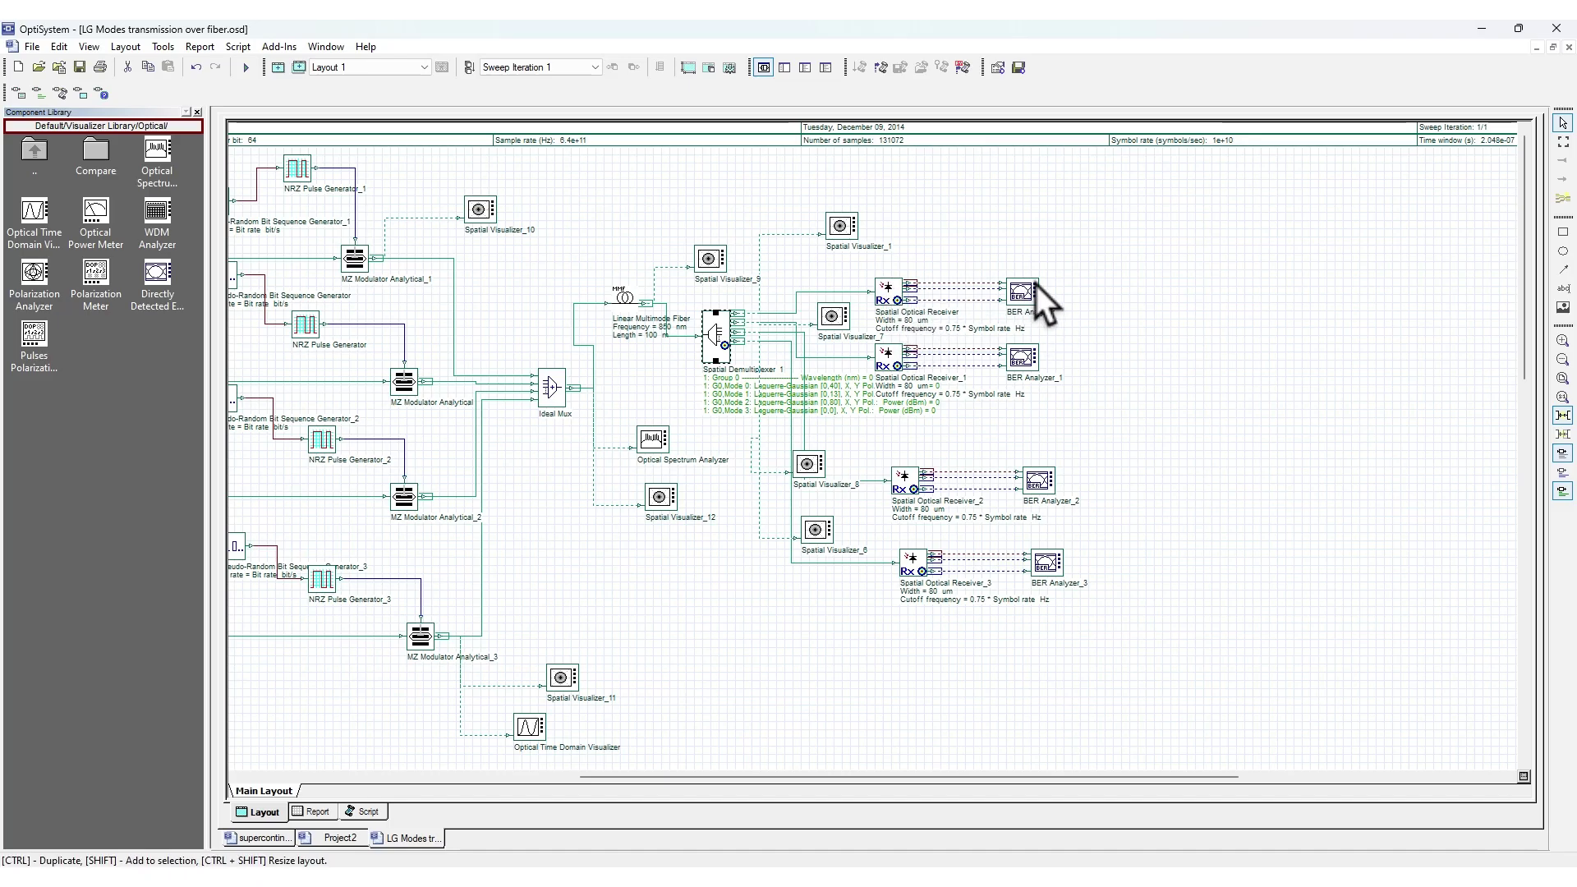
{"action": "left_click_drag", "start_coordinate": [1111, 778], "coordinate": [683, 460]}
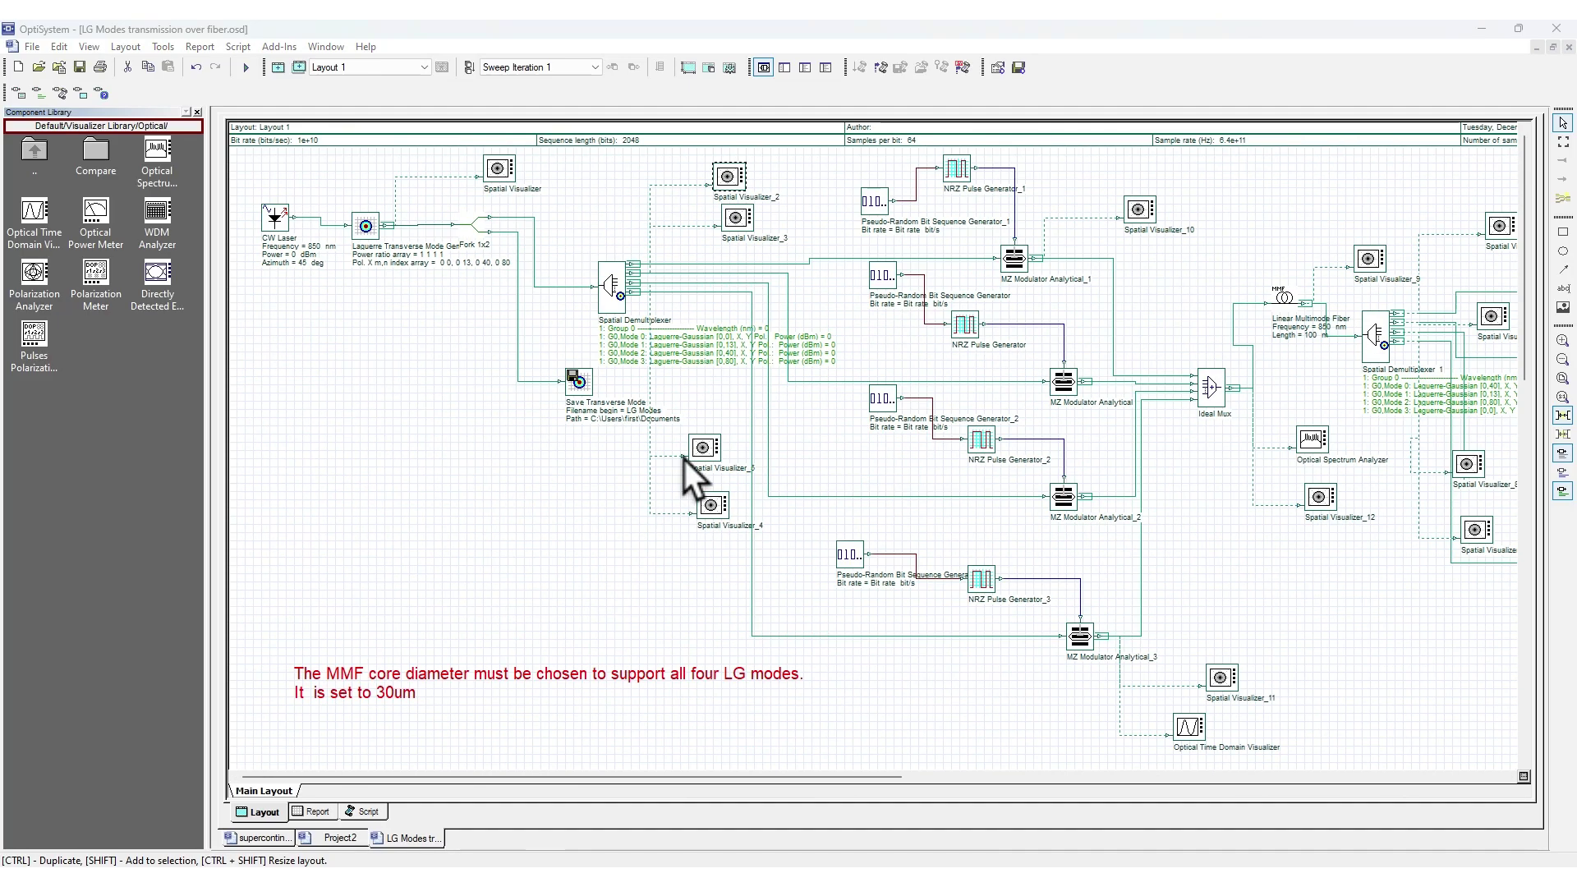
Open Dispersion compensation post with FBG.osd from the OptiSystem 21.1 Dispersion compensation samples folder
{"action": "left_click", "coordinate": [33, 46]}
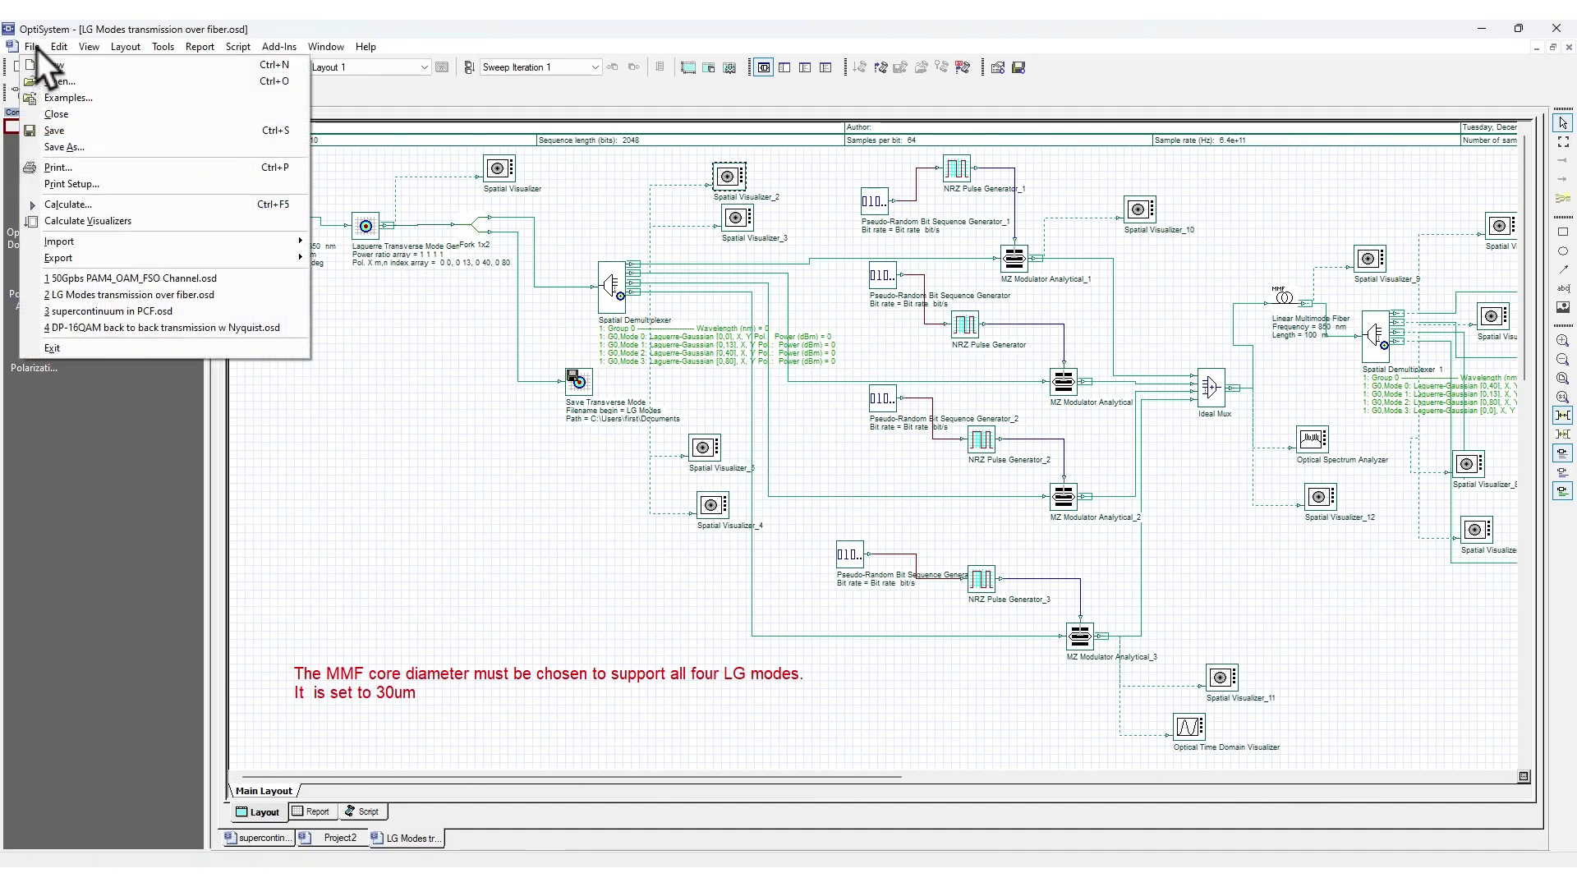
{"action": "left_click", "coordinate": [87, 99]}
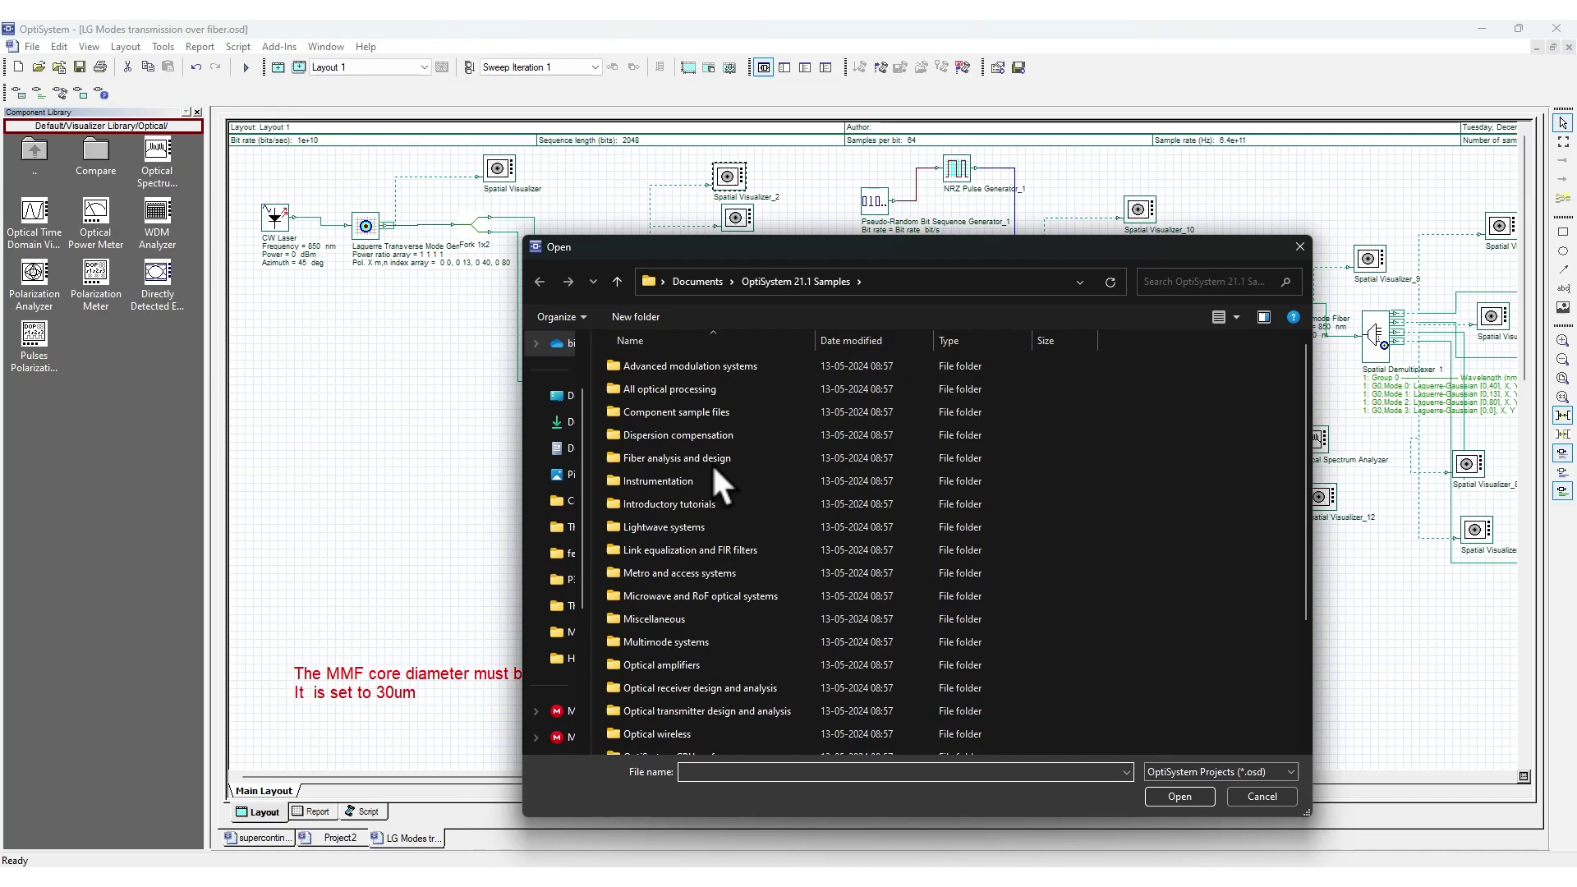
{"action": "scroll", "coordinate": [715, 652], "scroll_direction": "down", "scroll_amount": 3}
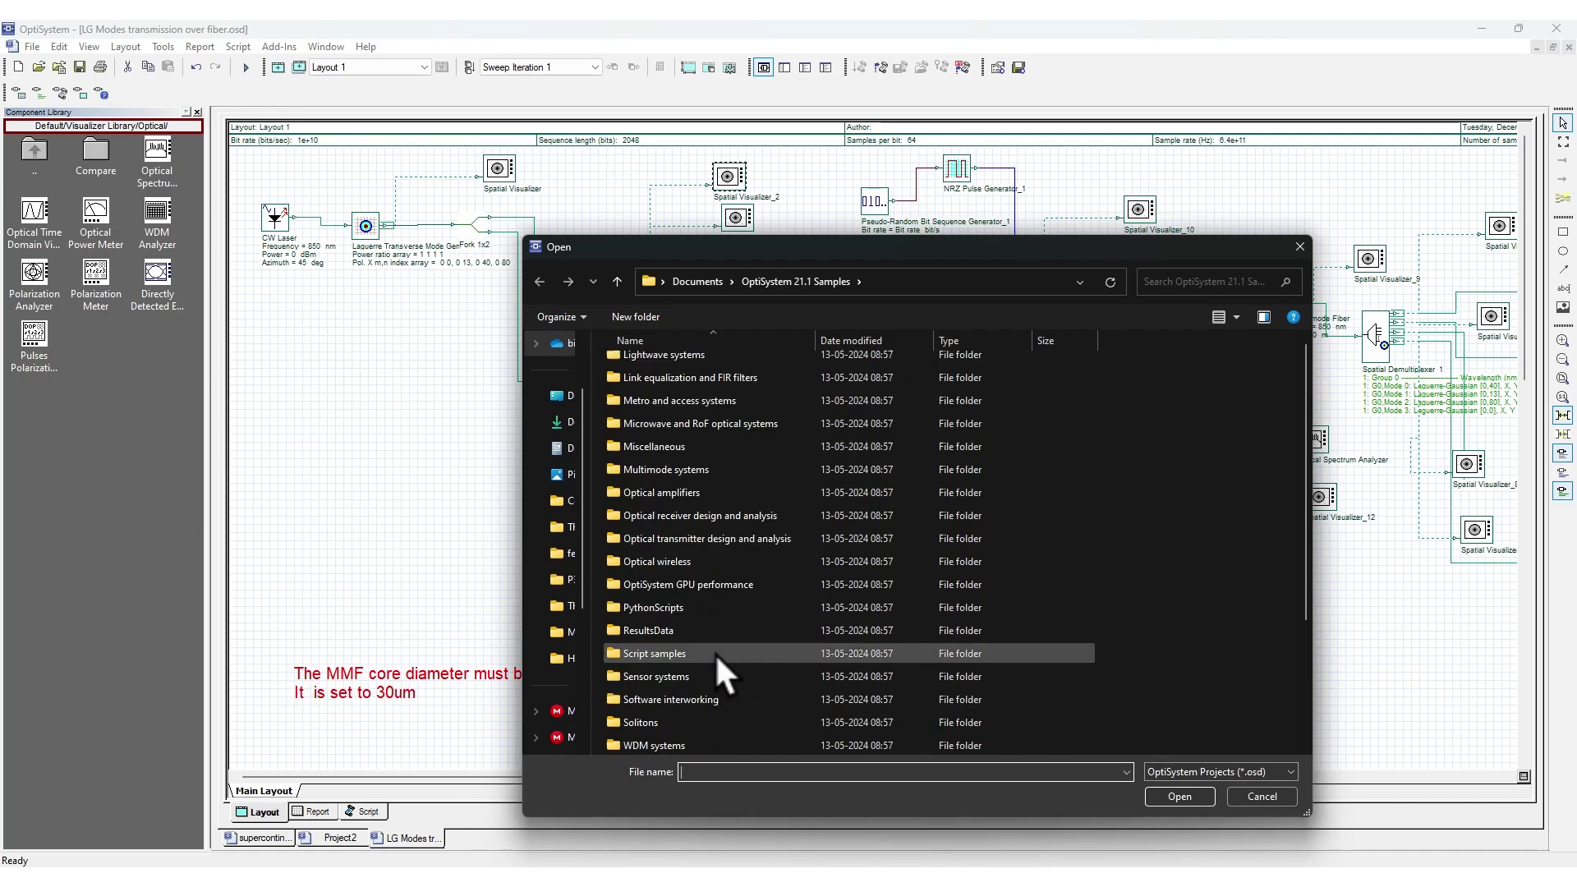
{"action": "left_click", "coordinate": [683, 491]}
{"action": "left_click", "coordinate": [685, 565]}
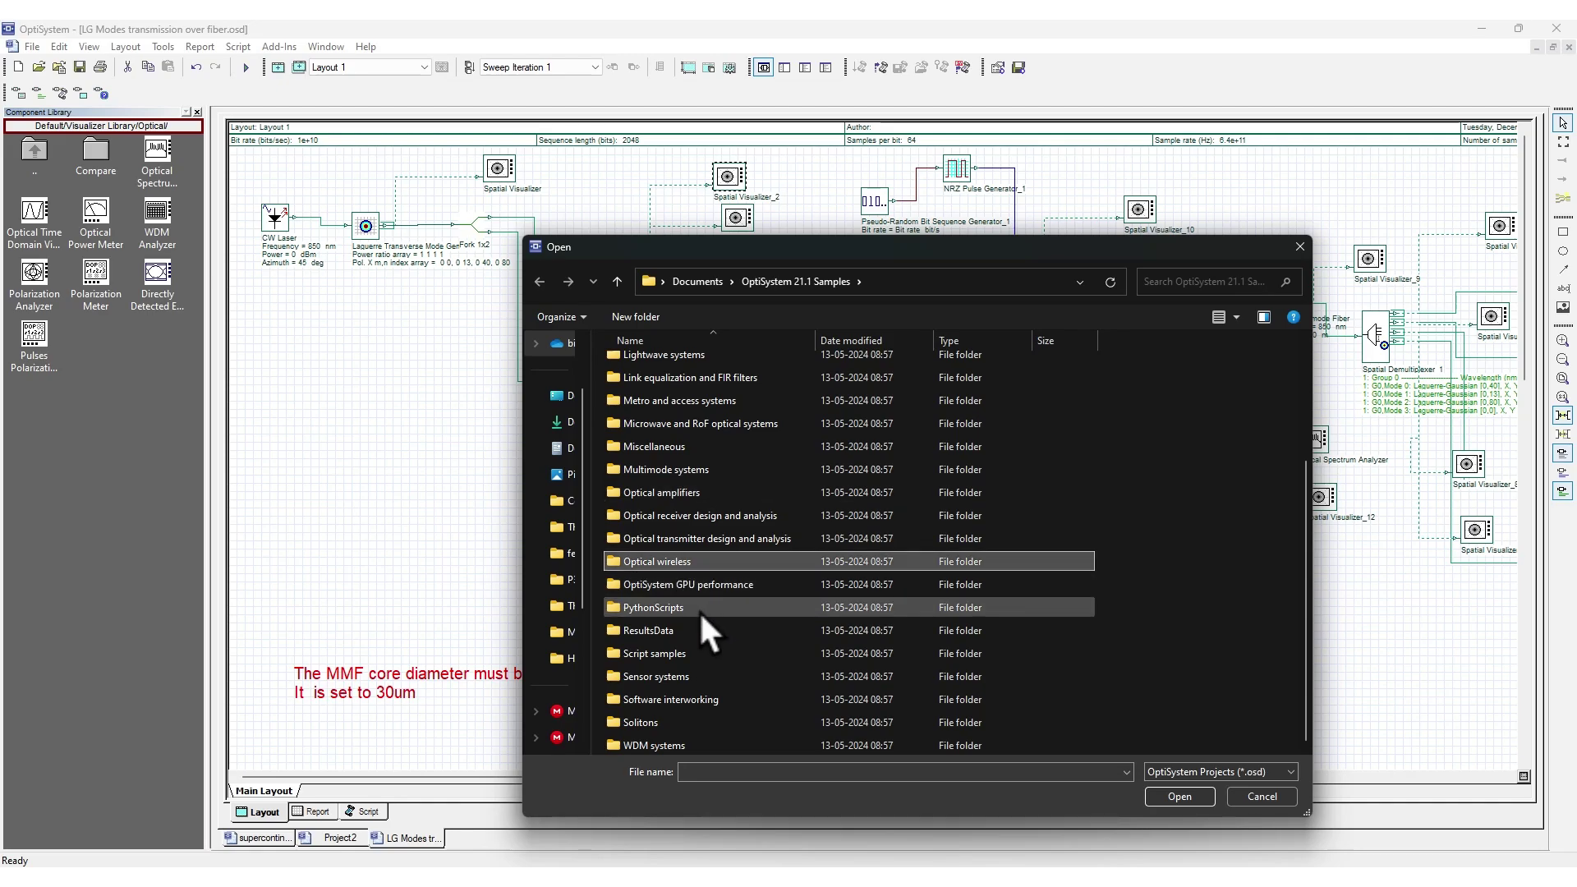
{"action": "scroll", "coordinate": [711, 565], "scroll_direction": "up", "scroll_amount": 3}
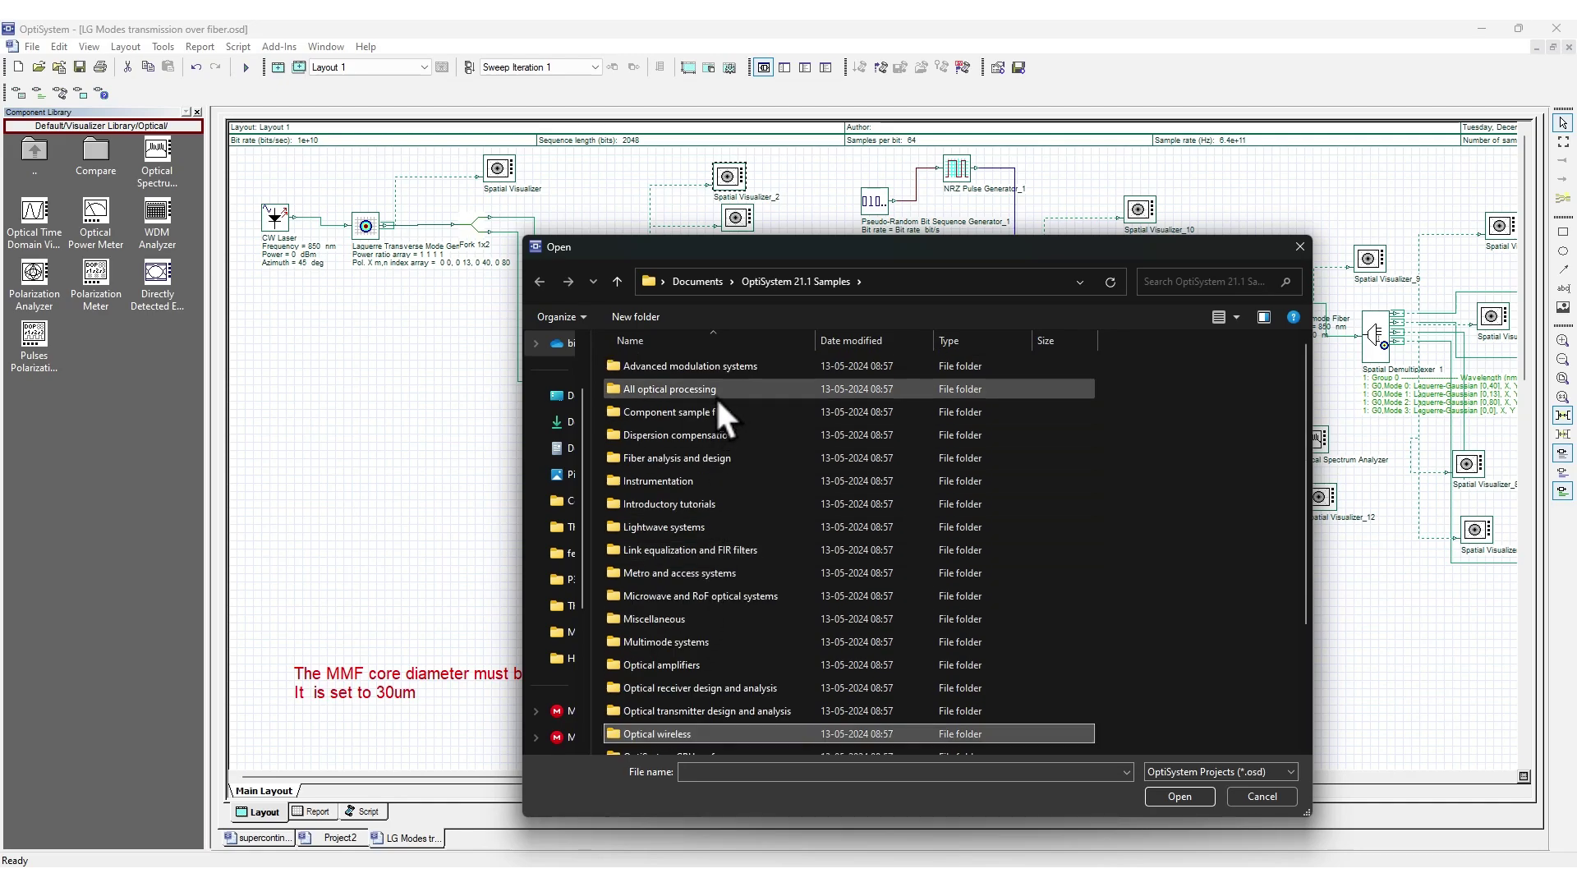
{"action": "double_click", "coordinate": [707, 436]}
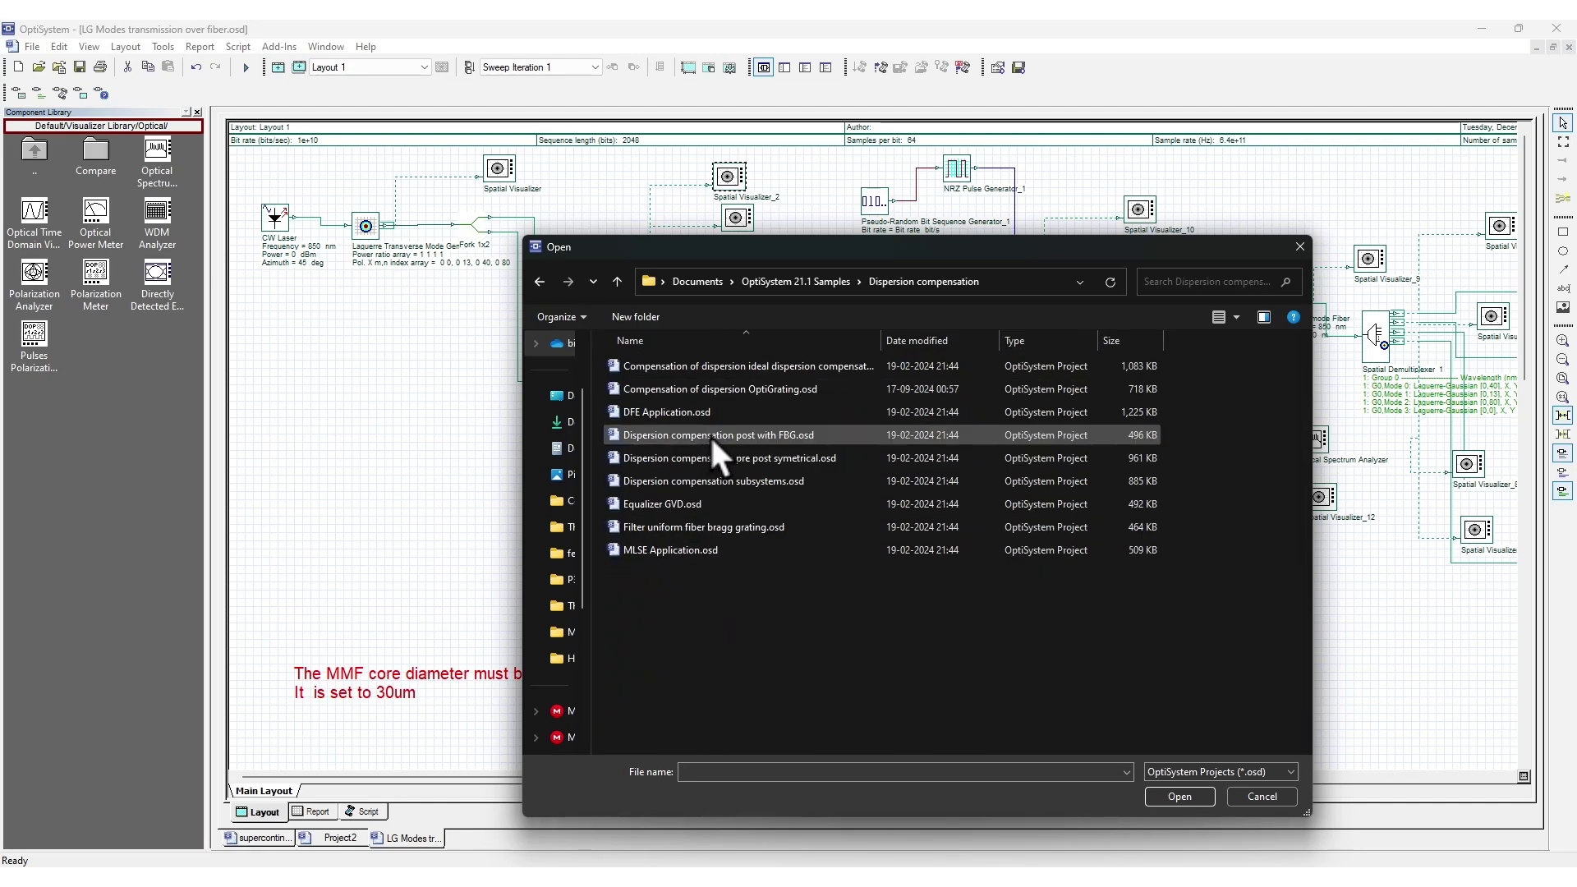
{"action": "double_click", "coordinate": [776, 436]}
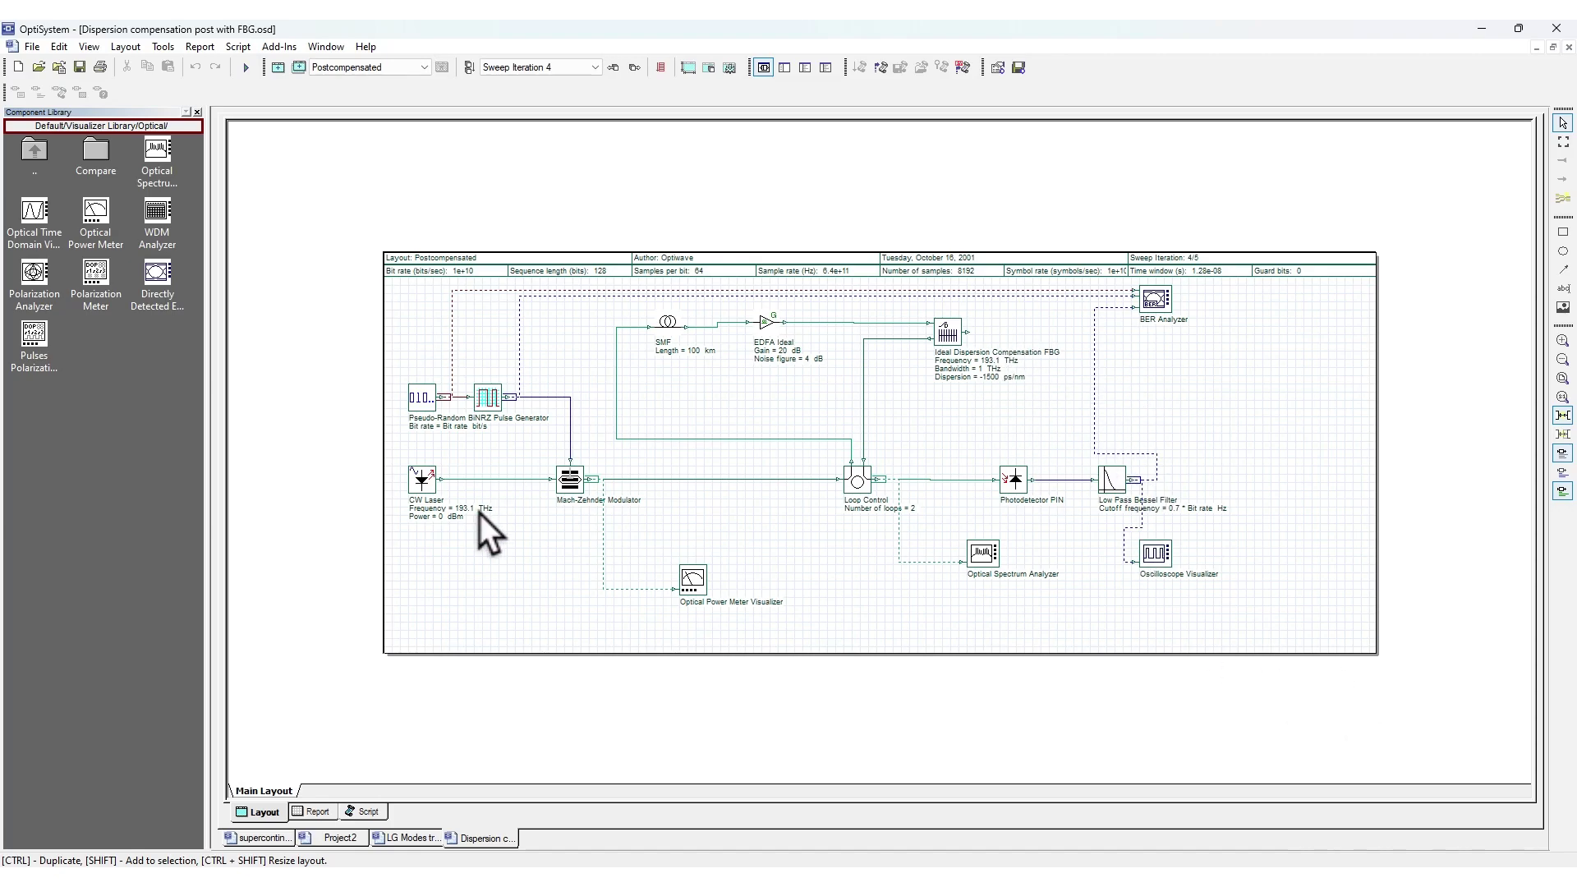
Calculate the project, view the BER Analyzer Q factor with eye diagram, then the oscilloscope trace
{"action": "left_click", "coordinate": [243, 66]}
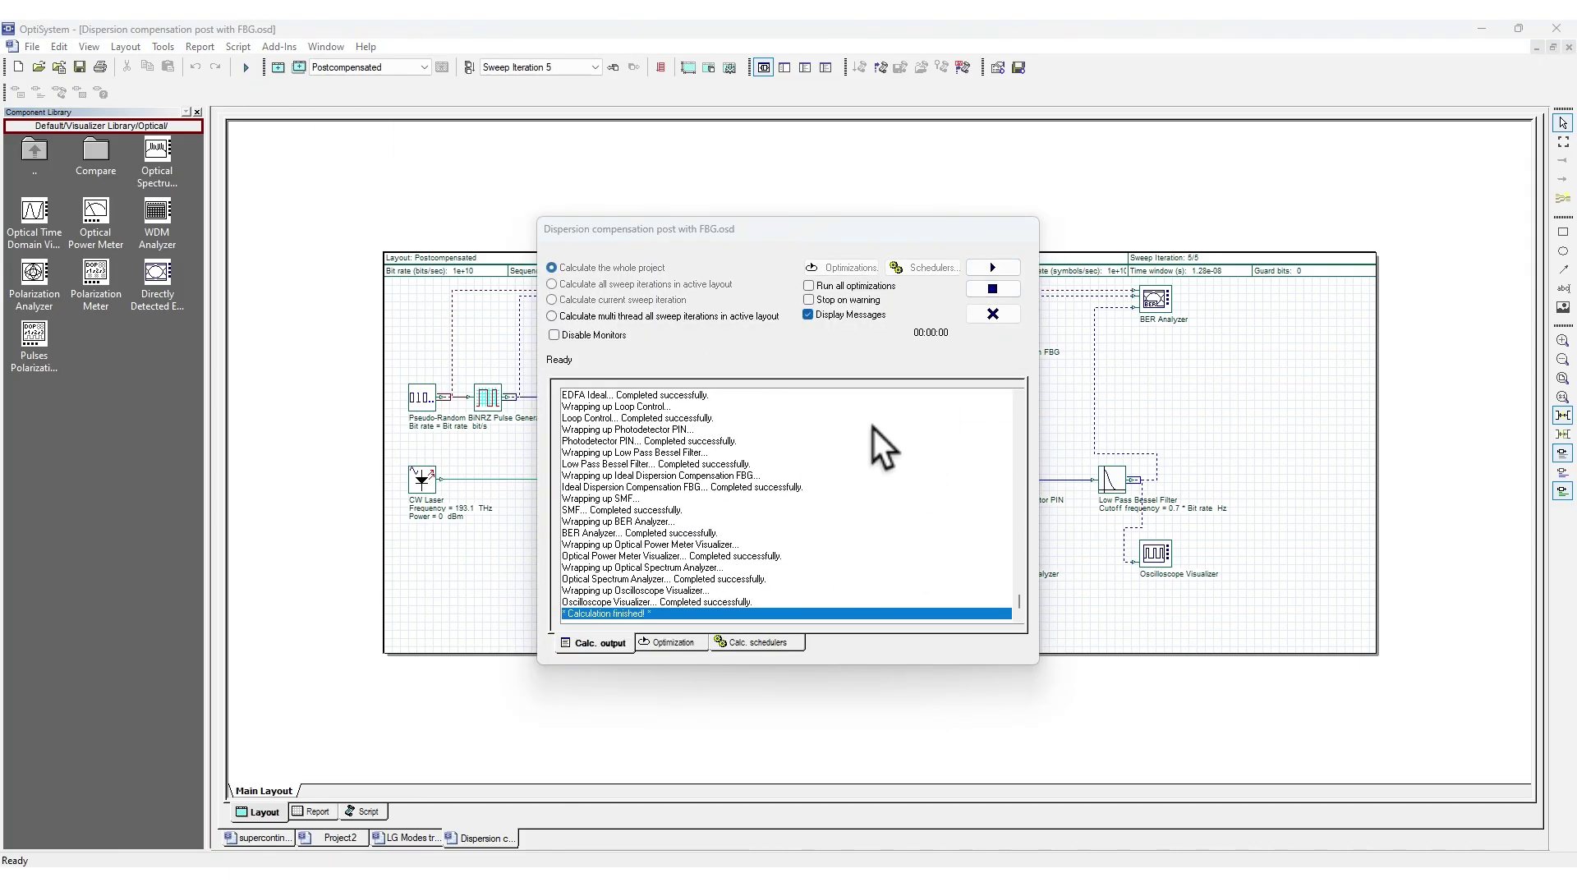
{"action": "left_click", "coordinate": [993, 315]}
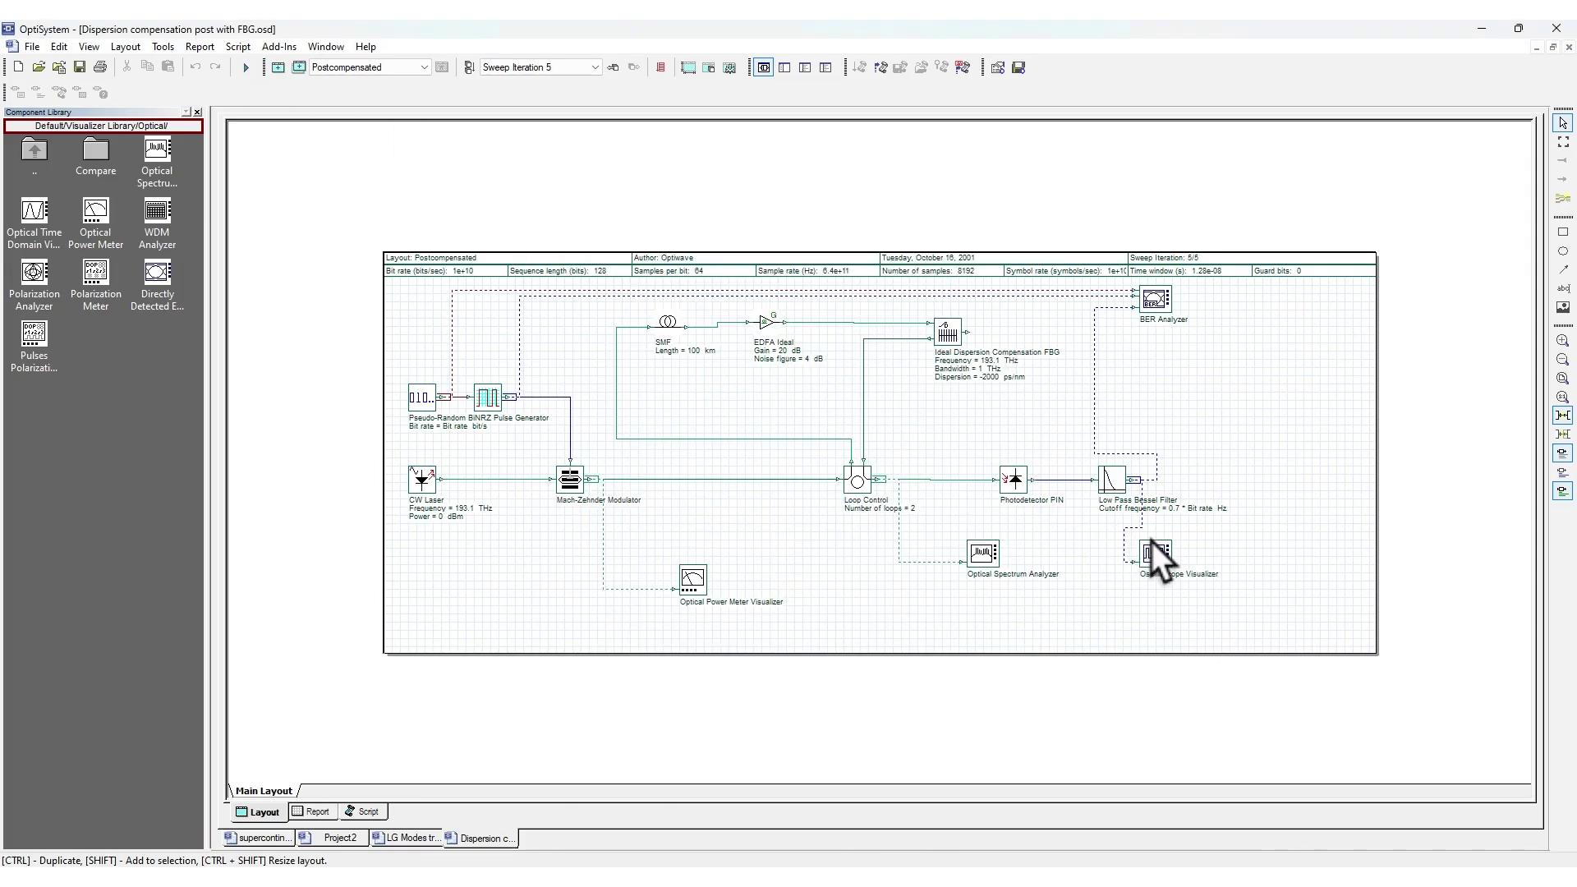
{"action": "double_click", "coordinate": [1161, 298]}
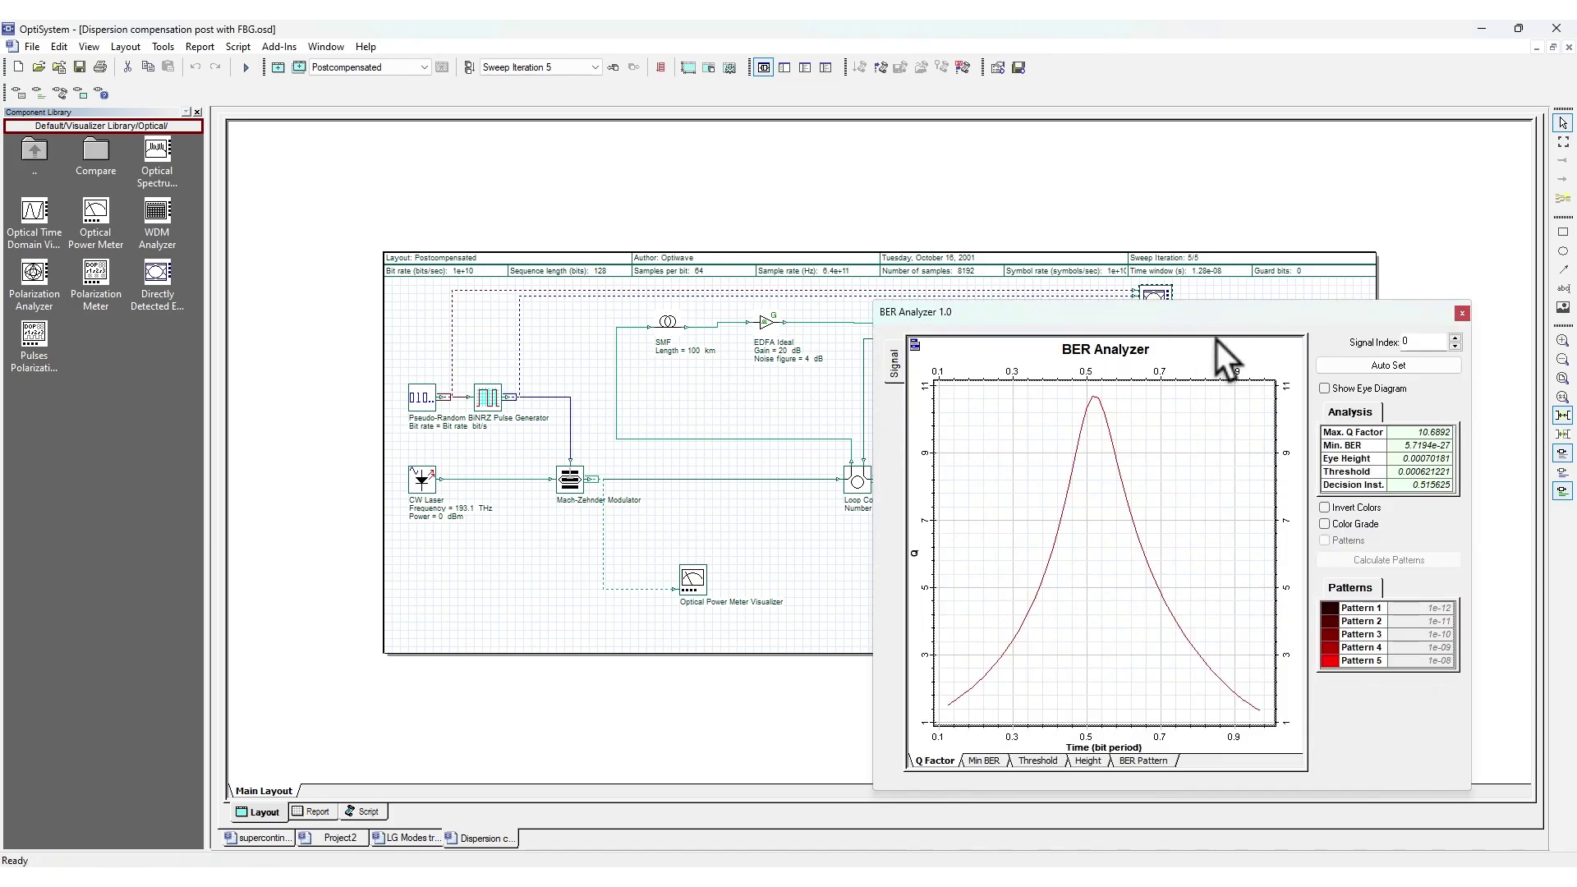
{"action": "left_click_drag", "start_coordinate": [1238, 317], "coordinate": [766, 225]}
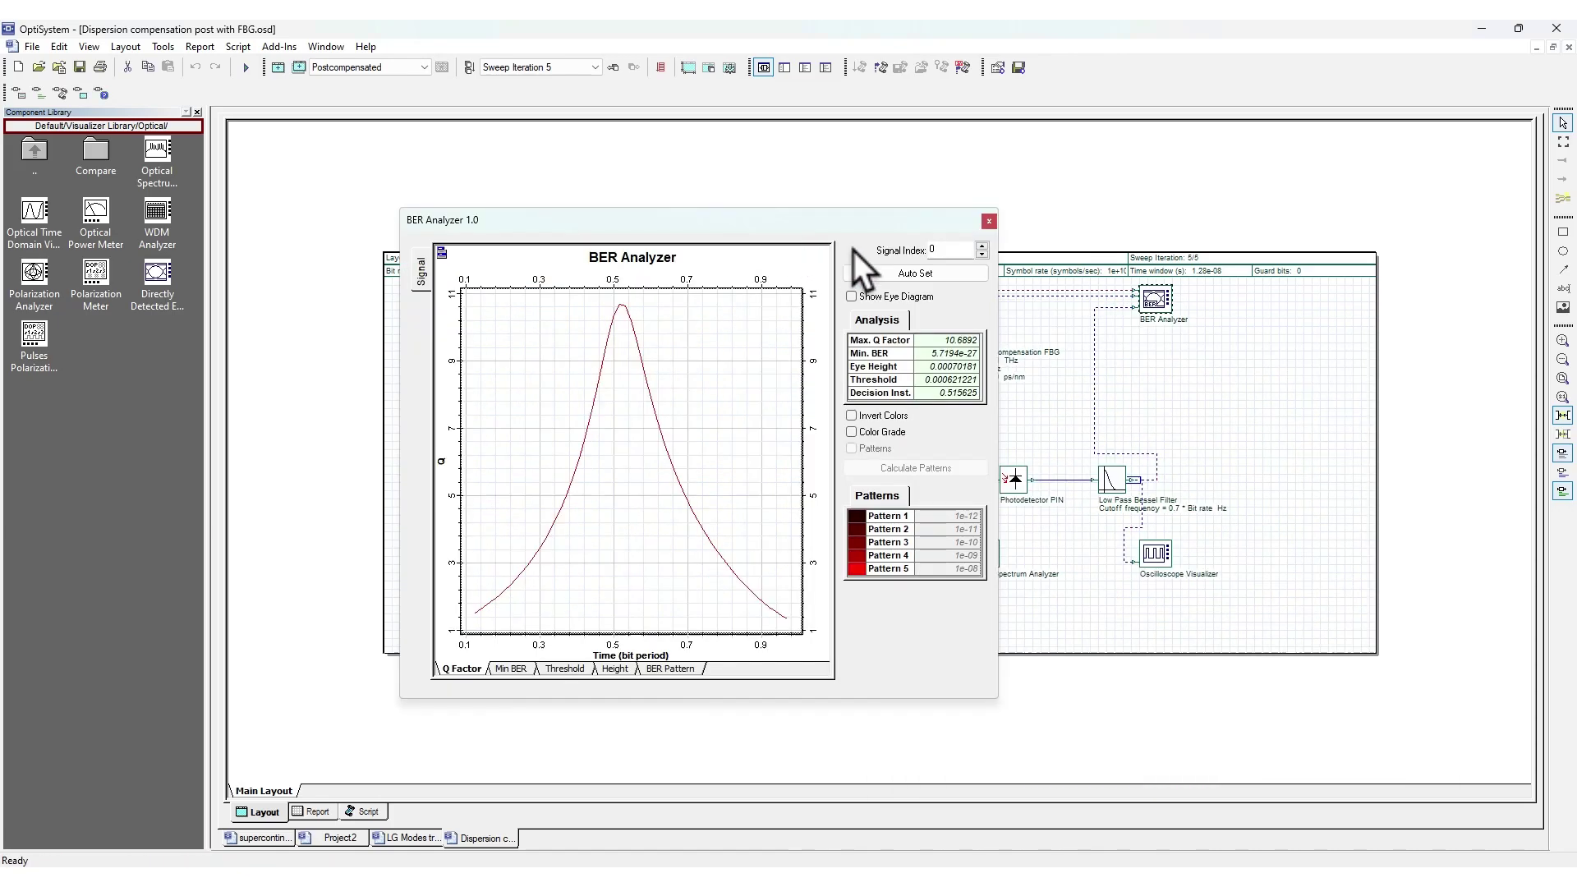
{"action": "left_click", "coordinate": [859, 297]}
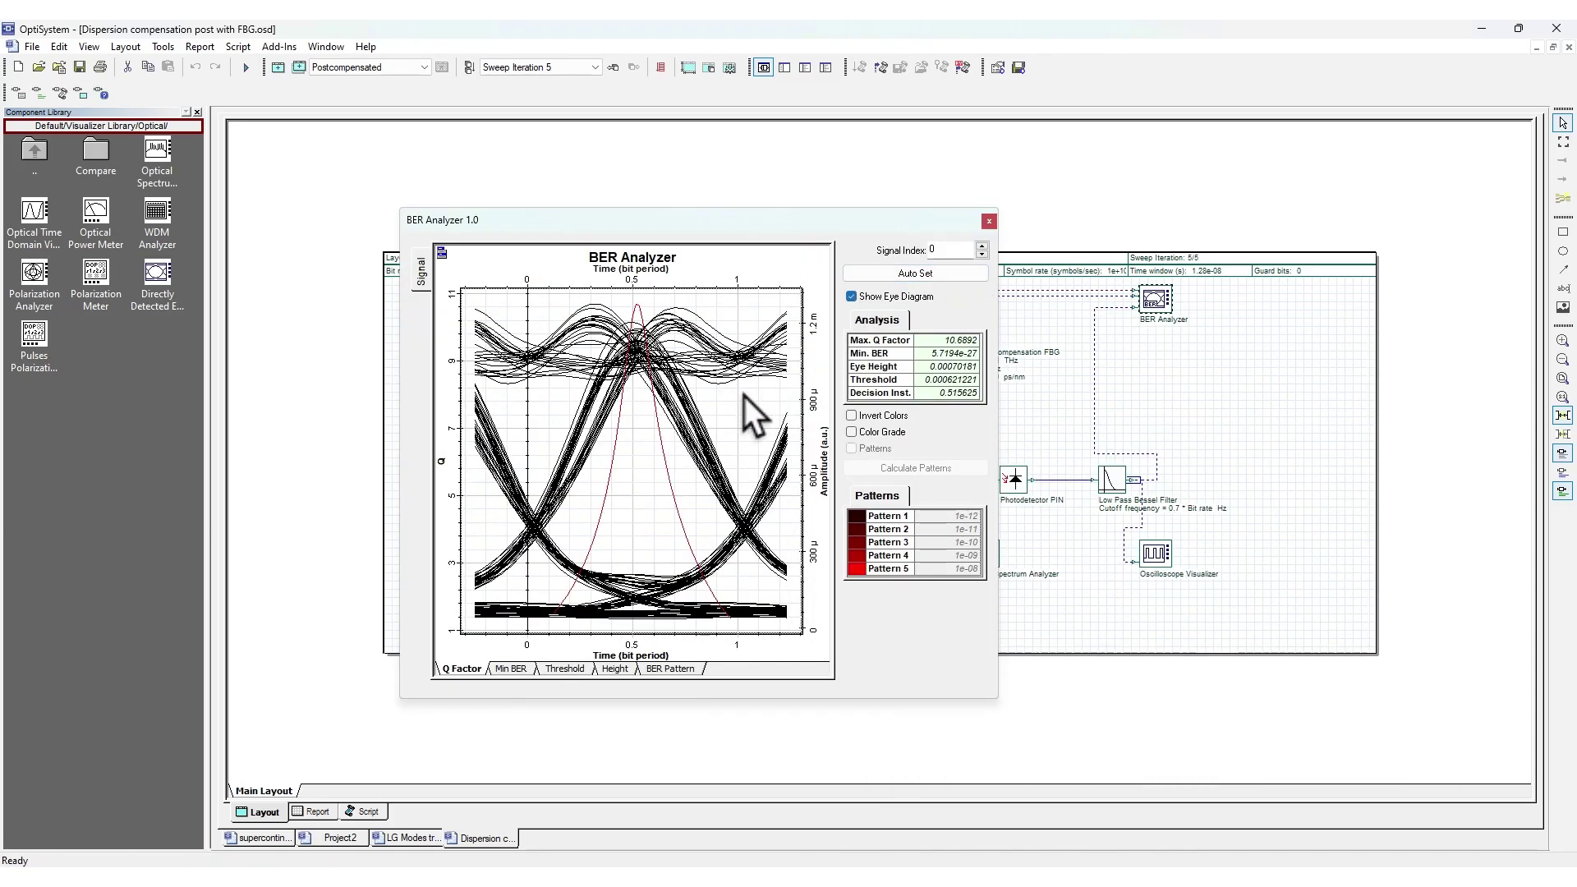
{"action": "left_click", "coordinate": [989, 221]}
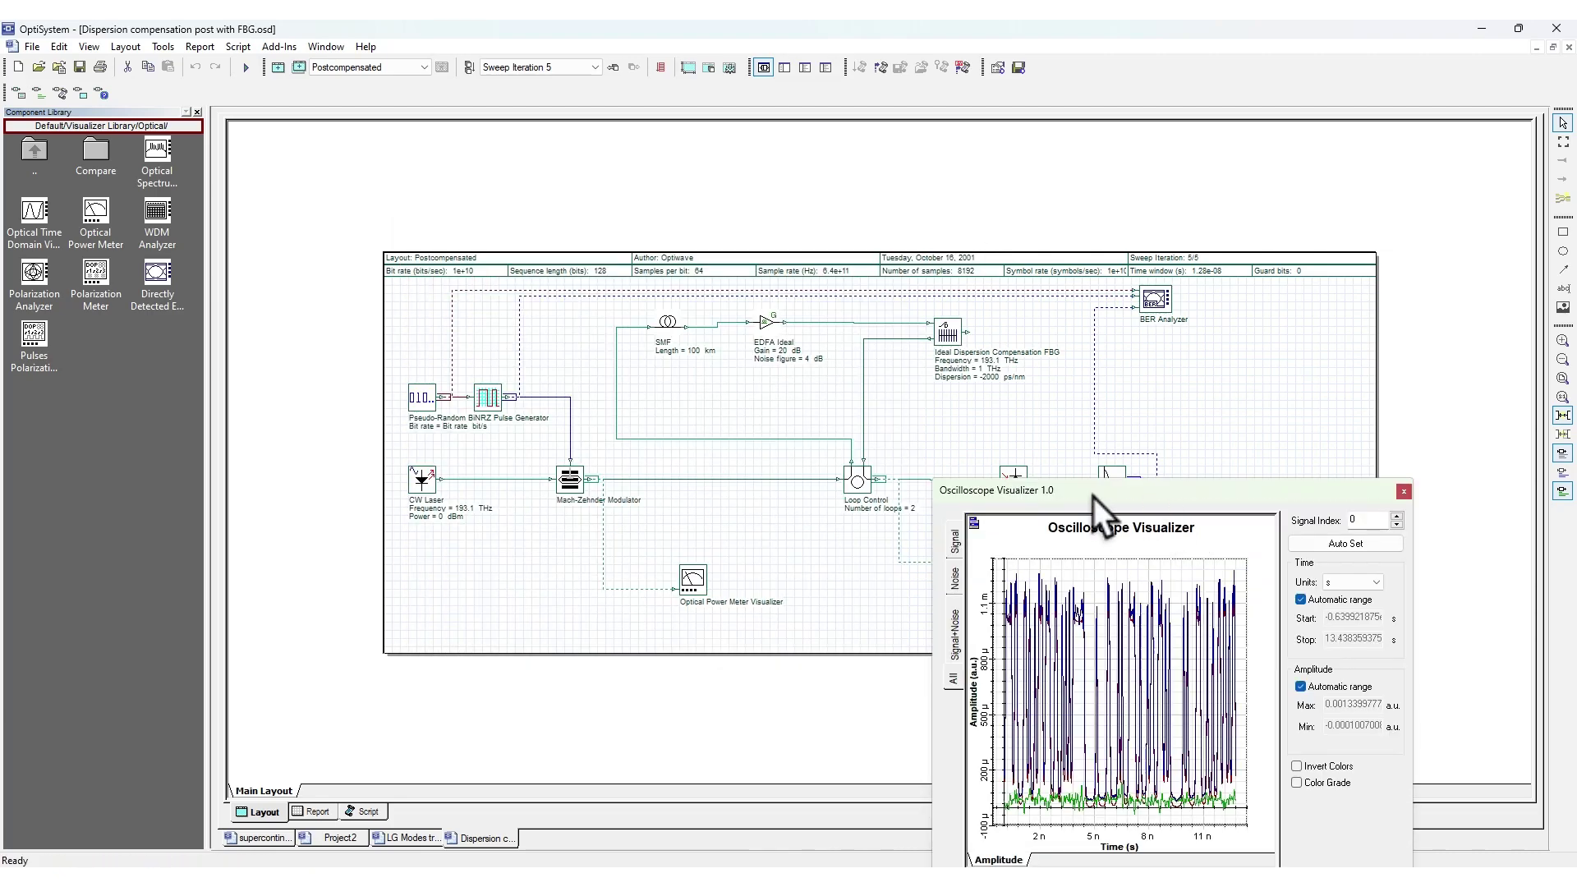
{"action": "left_click_drag", "start_coordinate": [1162, 485], "coordinate": [669, 304]}
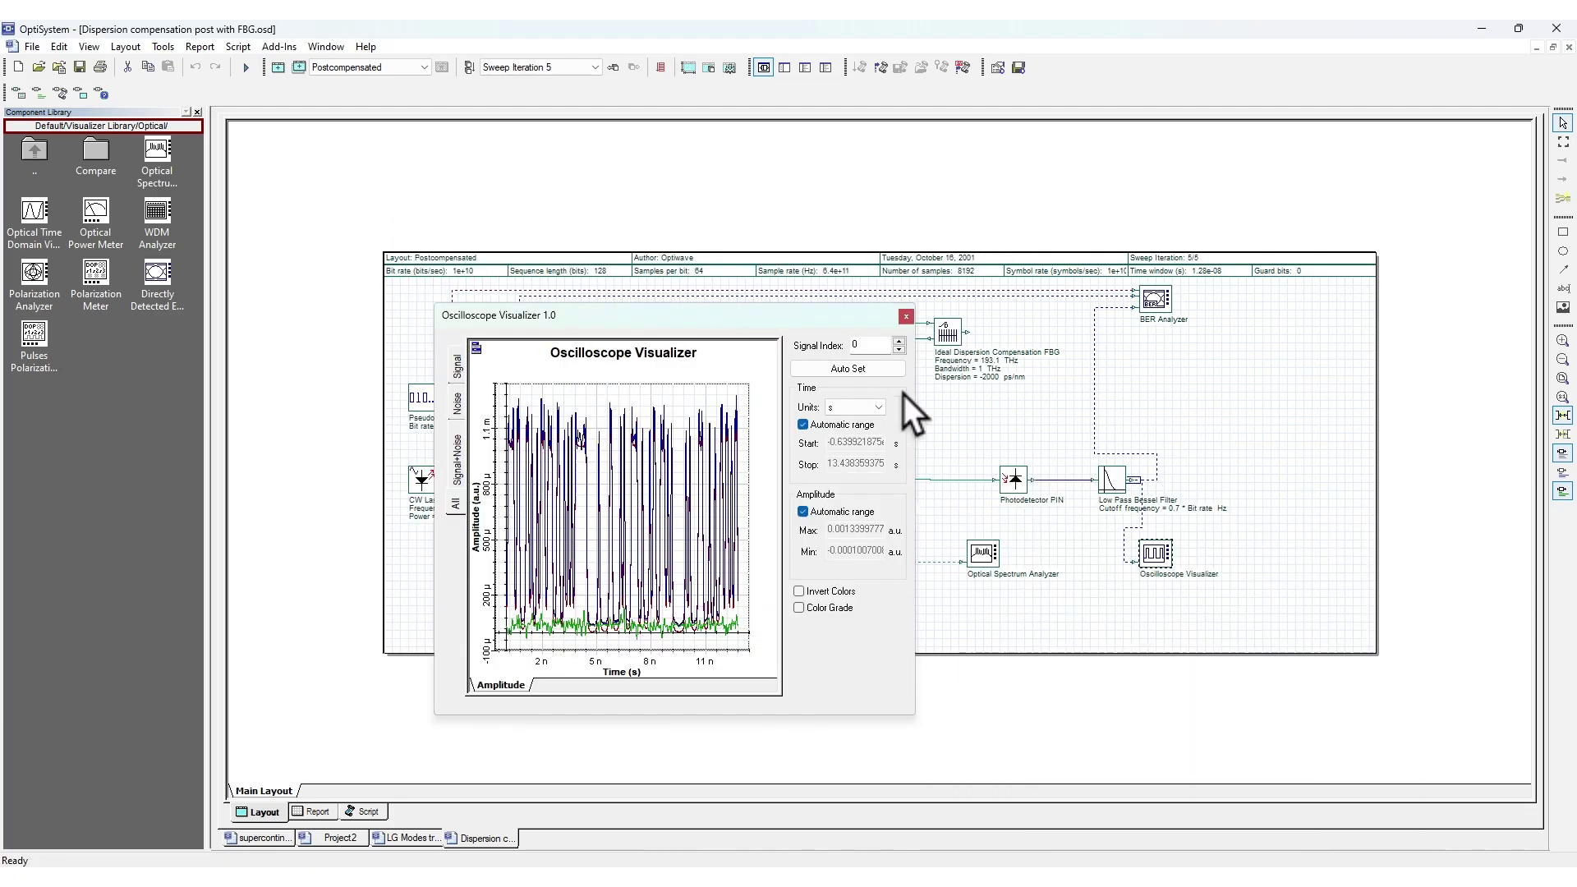
{"action": "left_click", "coordinate": [907, 317]}
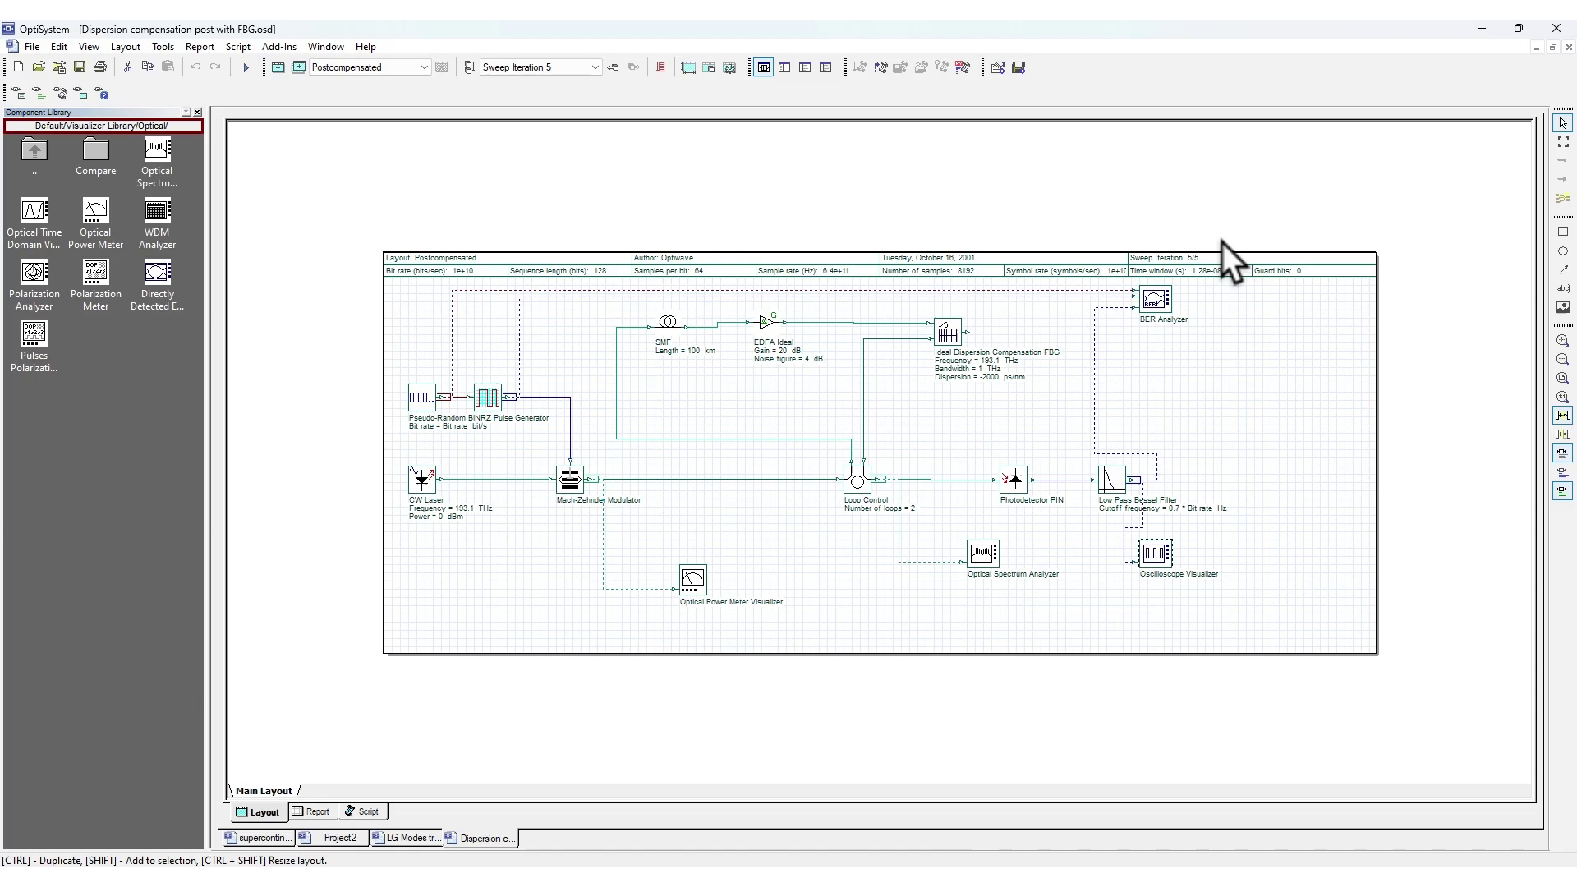
{"action": "right_click", "coordinate": [1160, 300]}
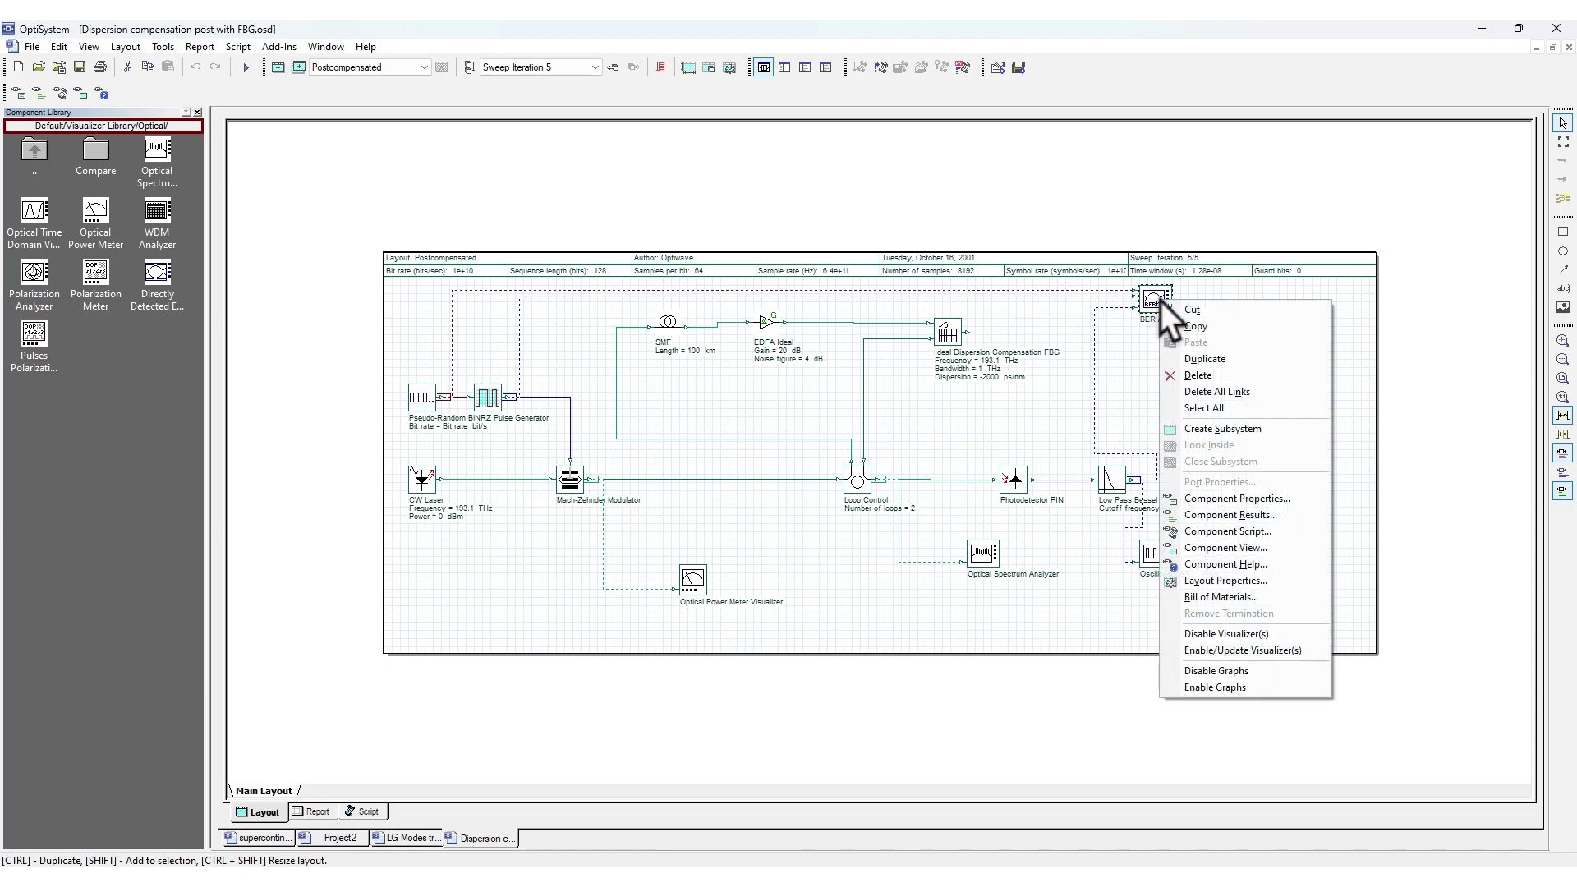
{"action": "left_click", "coordinate": [830, 403]}
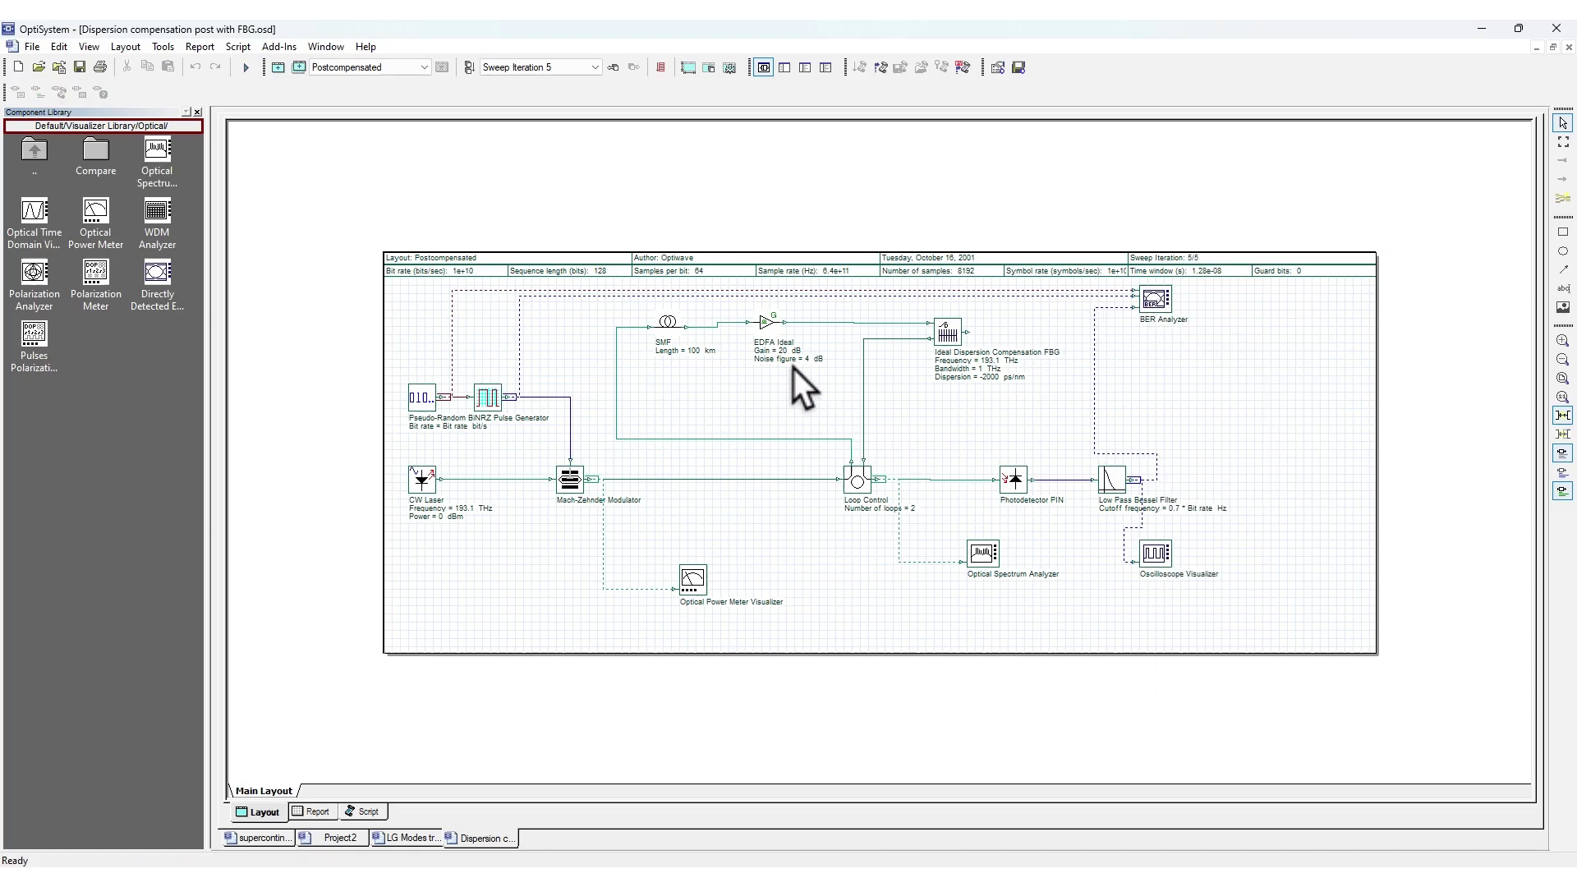
{"action": "right_click", "coordinate": [771, 327]}
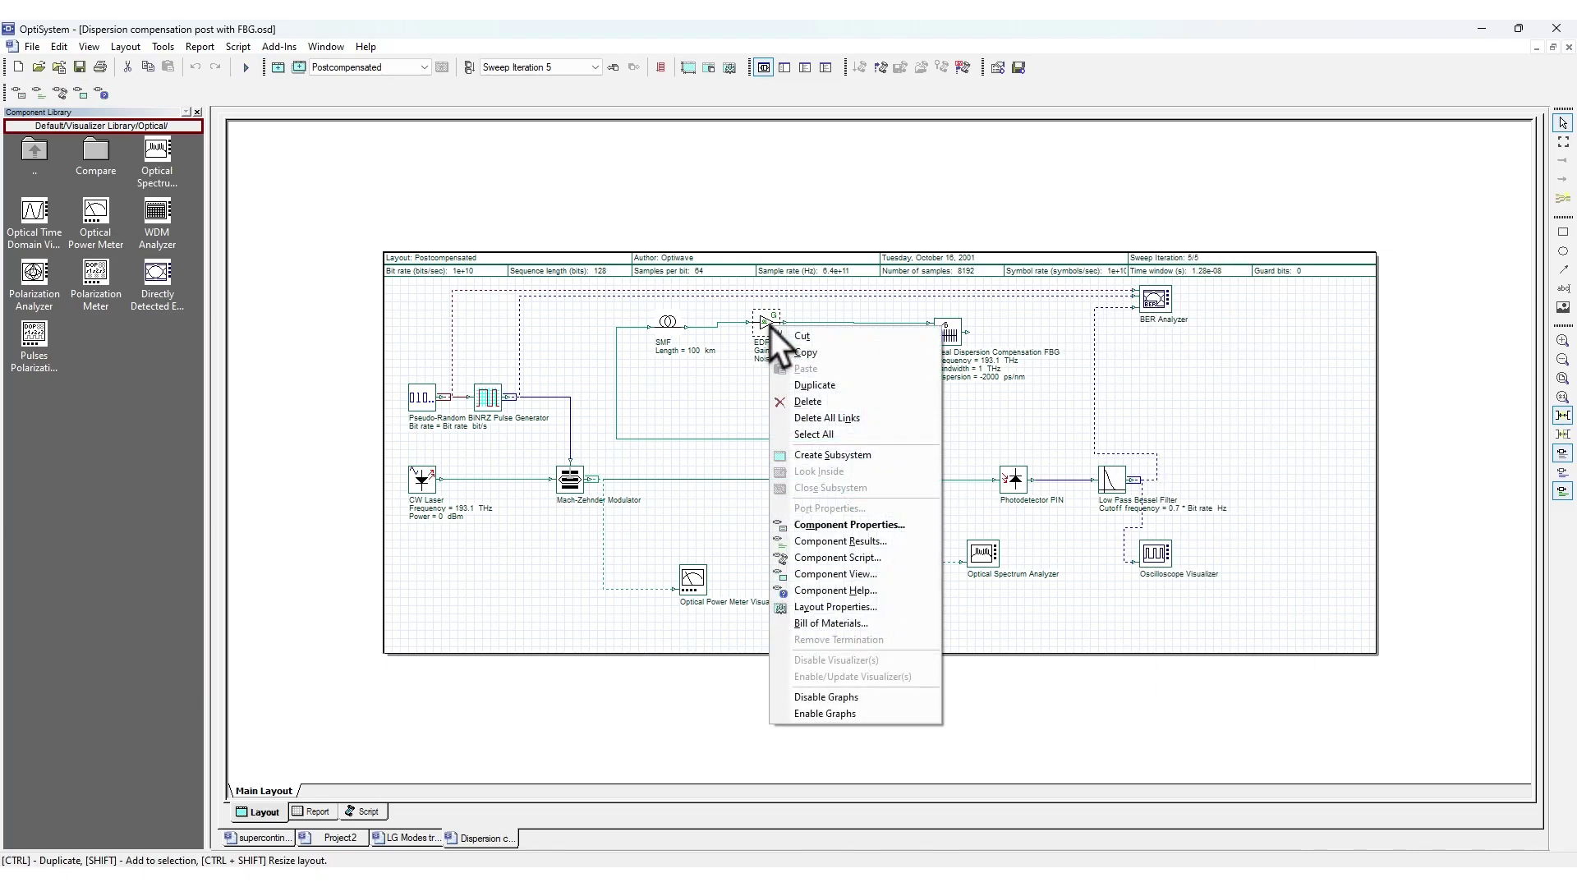
{"action": "left_click", "coordinate": [874, 588]}
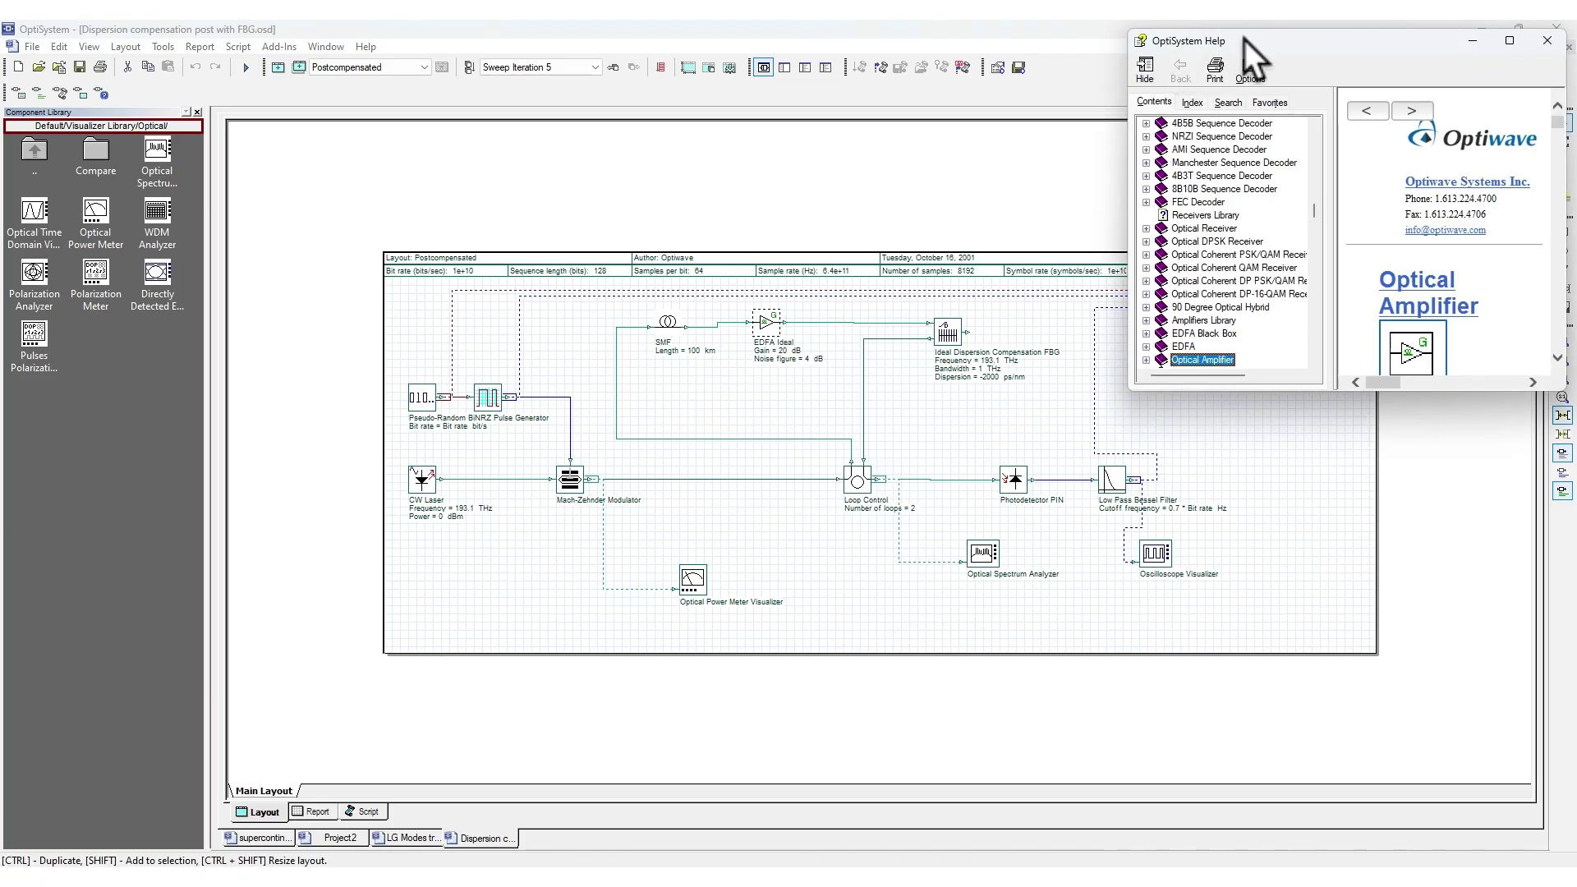
{"action": "left_click_drag", "start_coordinate": [1244, 39], "coordinate": [789, 138]}
{"action": "left_click", "coordinate": [1053, 138]}
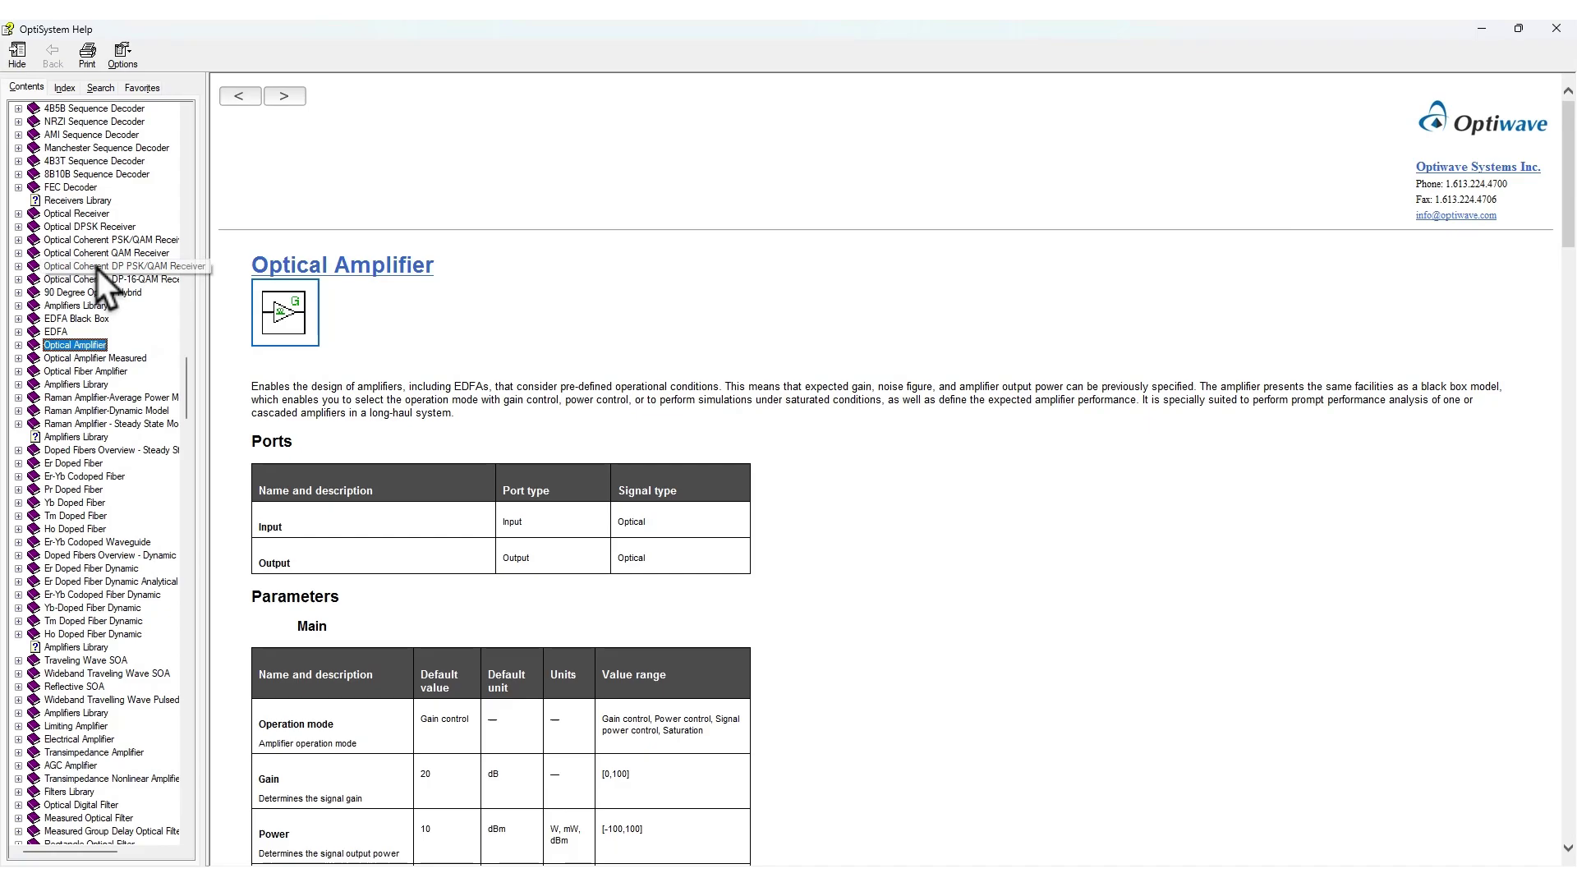
{"action": "scroll", "coordinate": [499, 527], "scroll_direction": "down", "scroll_amount": 20}
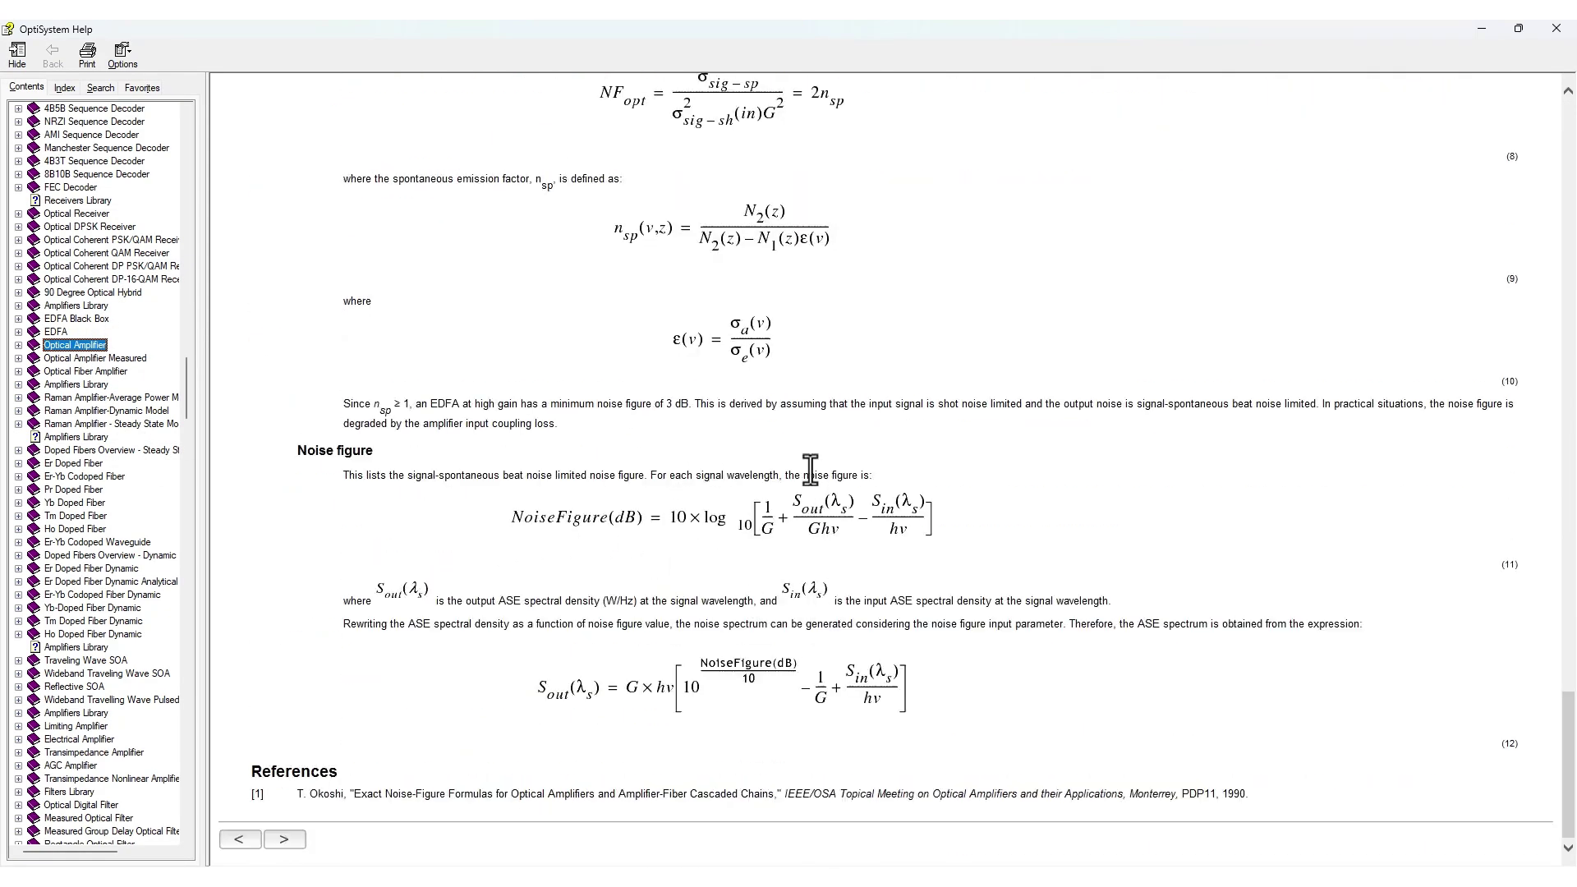
{"action": "scroll", "coordinate": [813, 484], "scroll_direction": "up", "scroll_amount": 20}
{"action": "scroll", "coordinate": [739, 533], "scroll_direction": "down", "scroll_amount": 8}
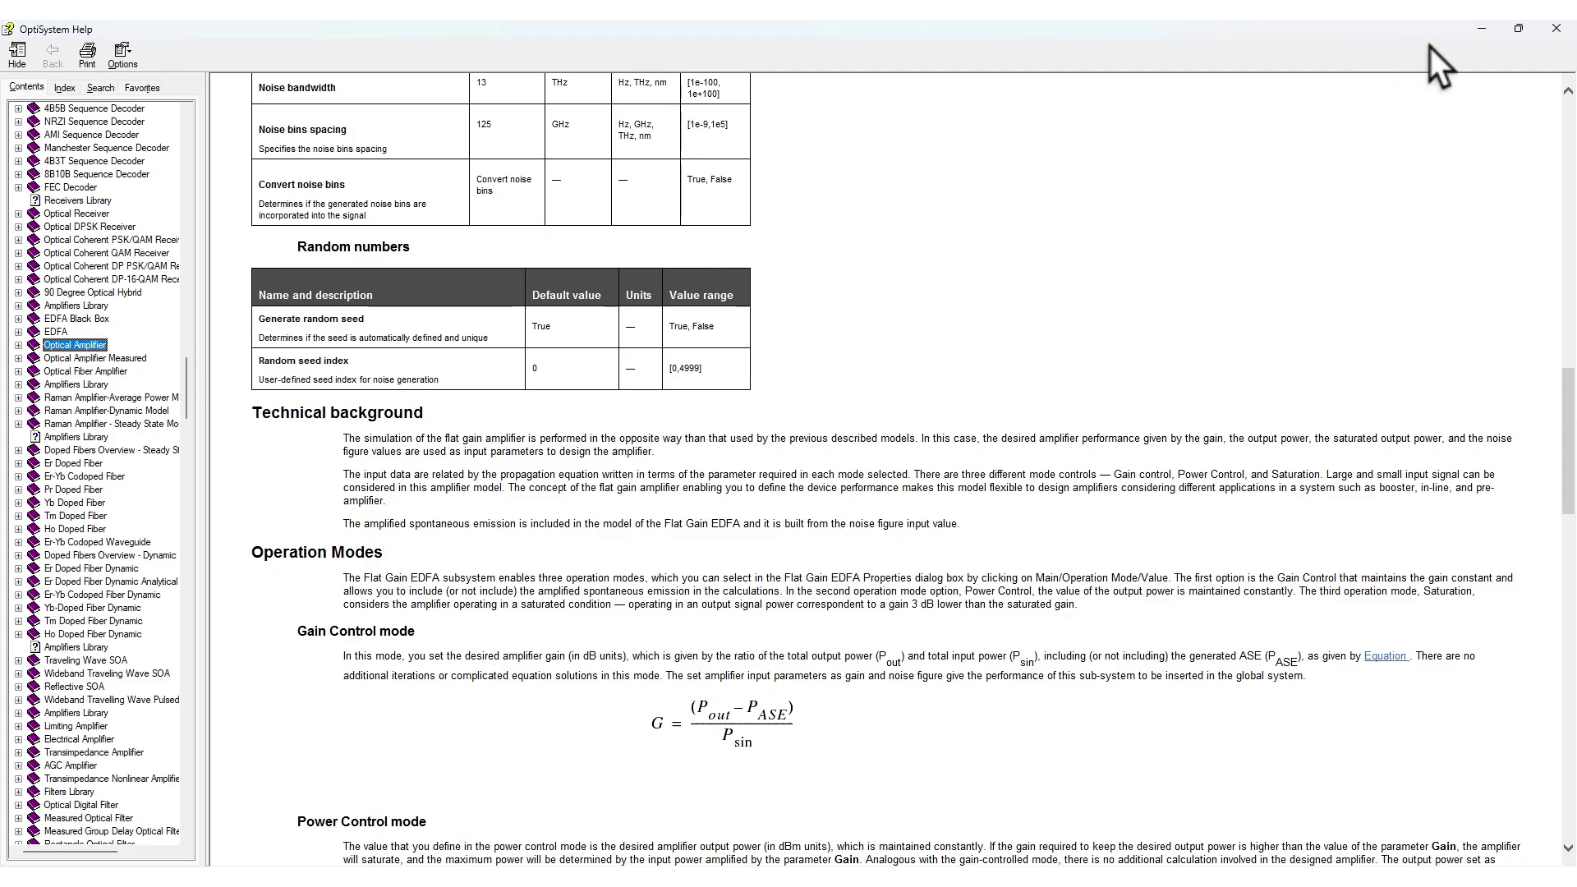
{"action": "left_click", "coordinate": [1481, 28]}
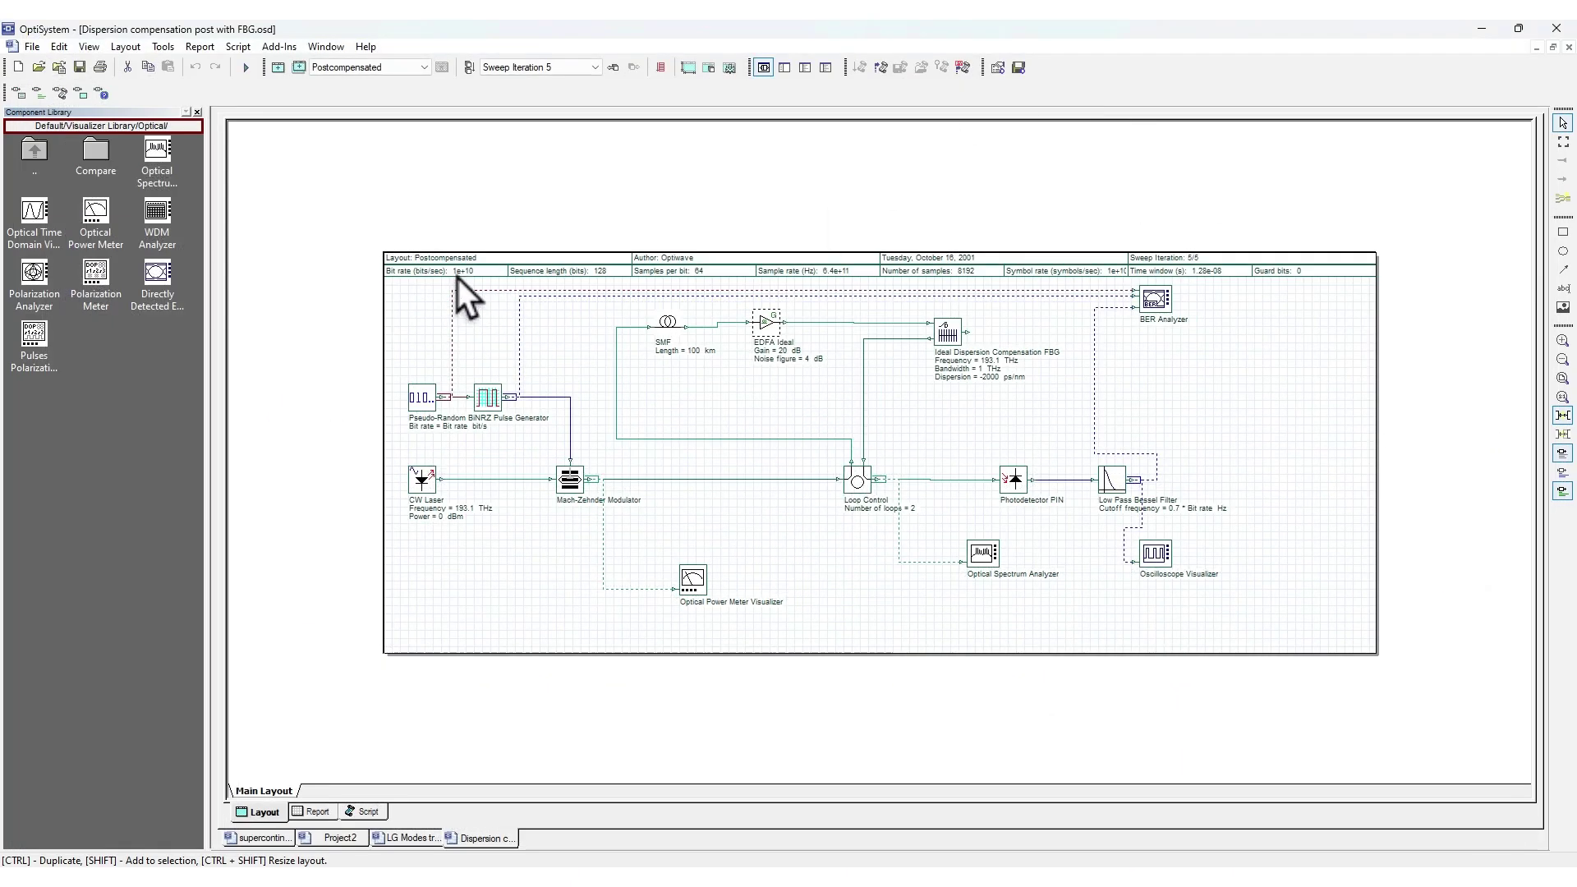